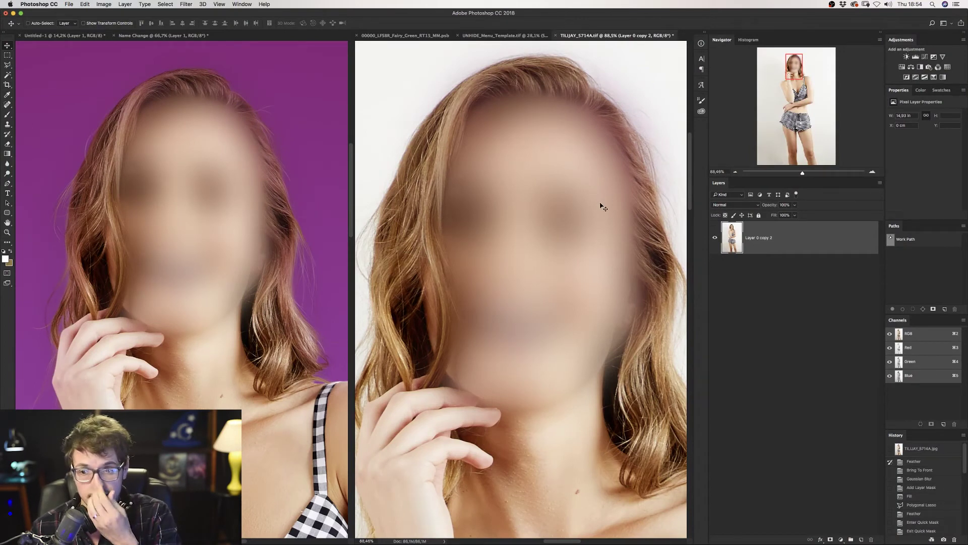
In the purple Name Change document, shift the Hue/Saturation background hue from purple to yellow-green.
key(ctrl+Tab)
click(728, 285)
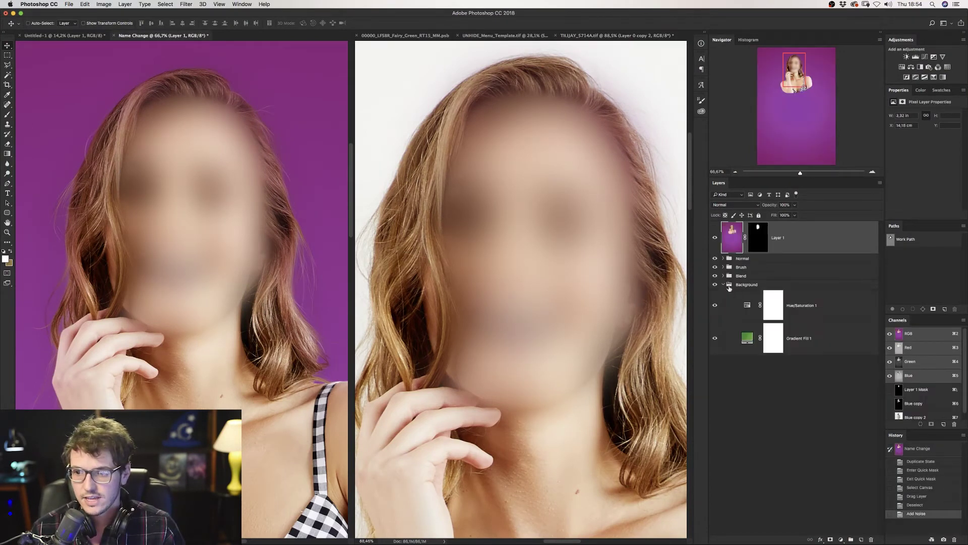
click(739, 343)
click(747, 305)
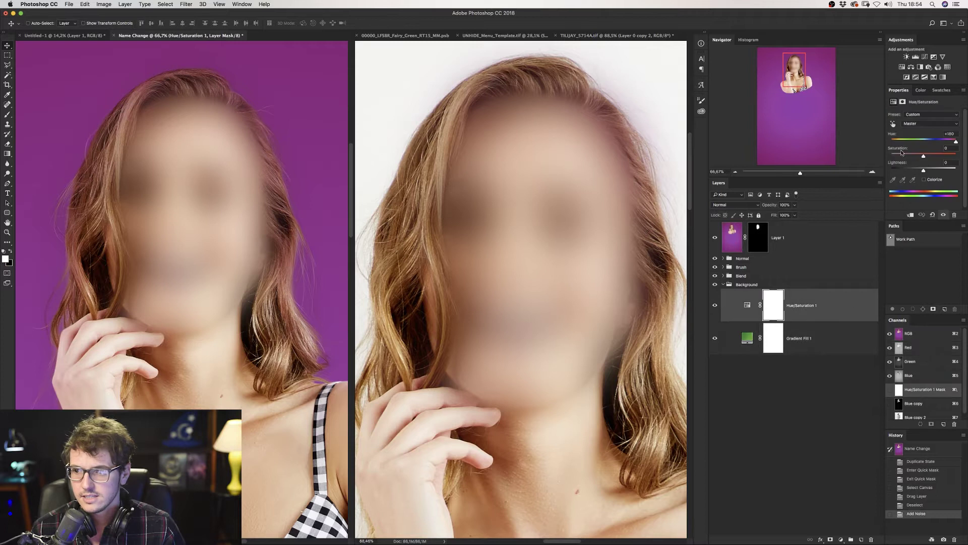
drag(943, 142, 932, 137)
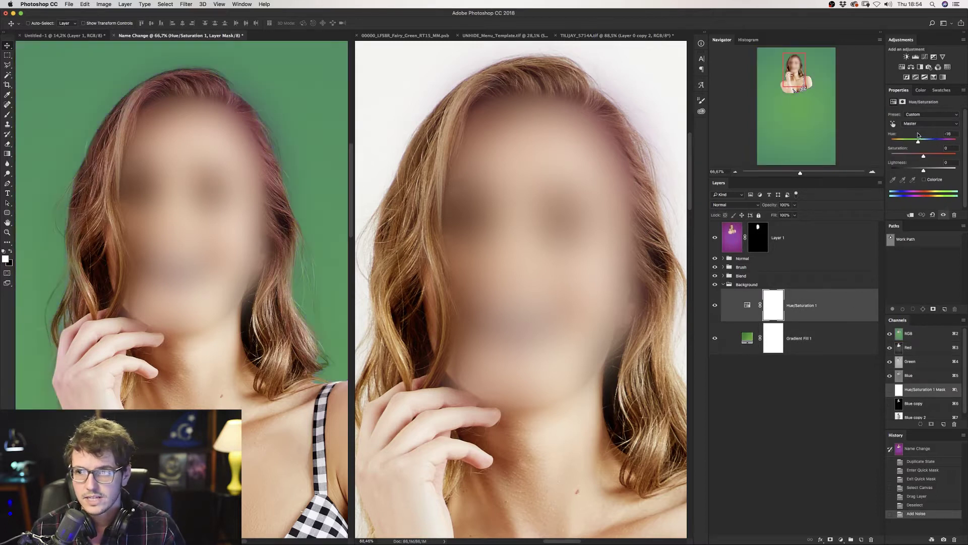
mouse_move(917, 135)
mouse_down()
mouse_move(907, 135)
mouse_move(955, 140)
mouse_up()
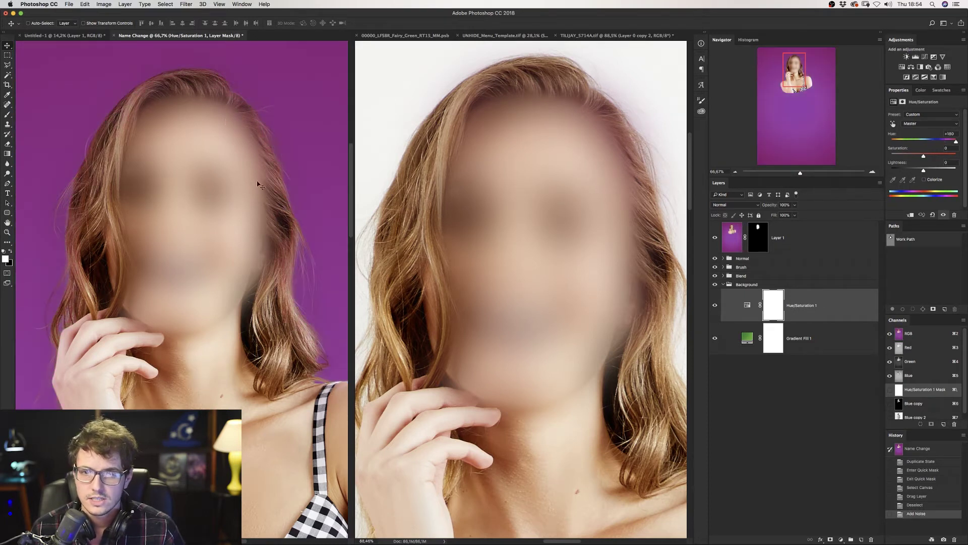
In the full-screen TILIJAY portrait, view the Green and Blue channels and duplicate Blue.
click(555, 246)
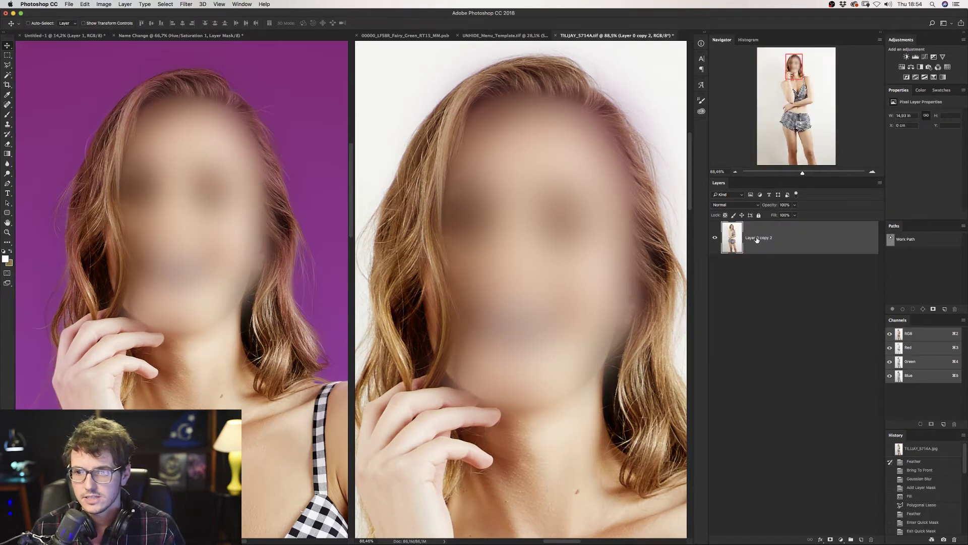
key(f)
scroll(392, 266, left, 10)
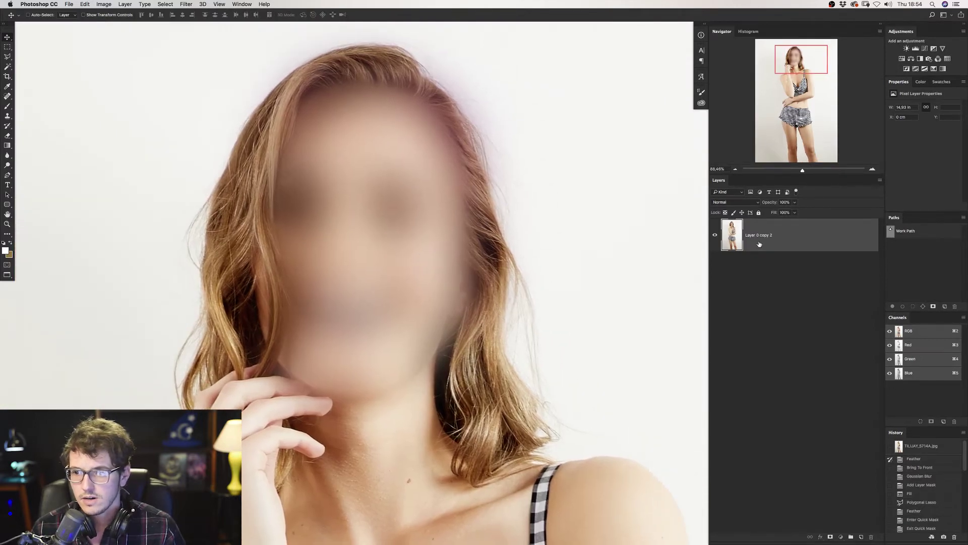
click(918, 345)
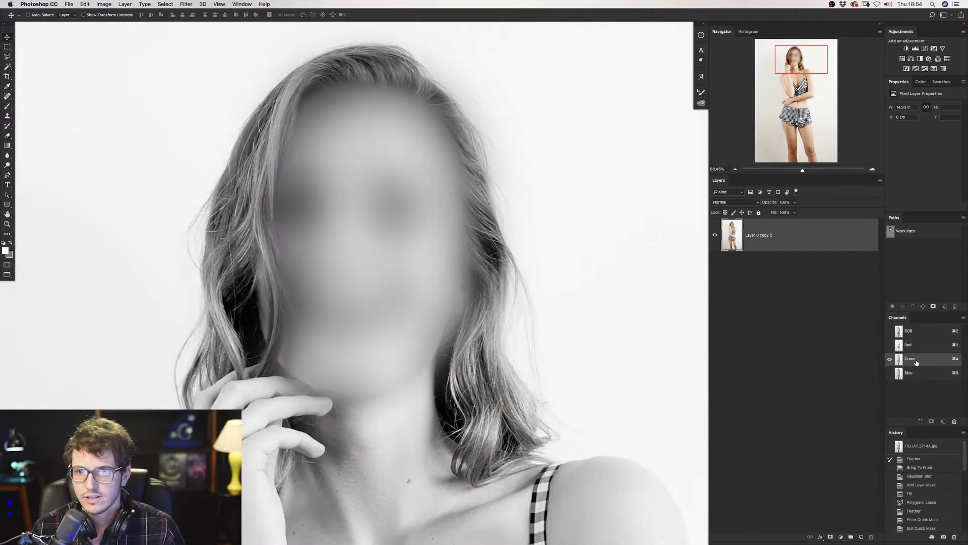
click(912, 373)
drag(926, 373, 943, 422)
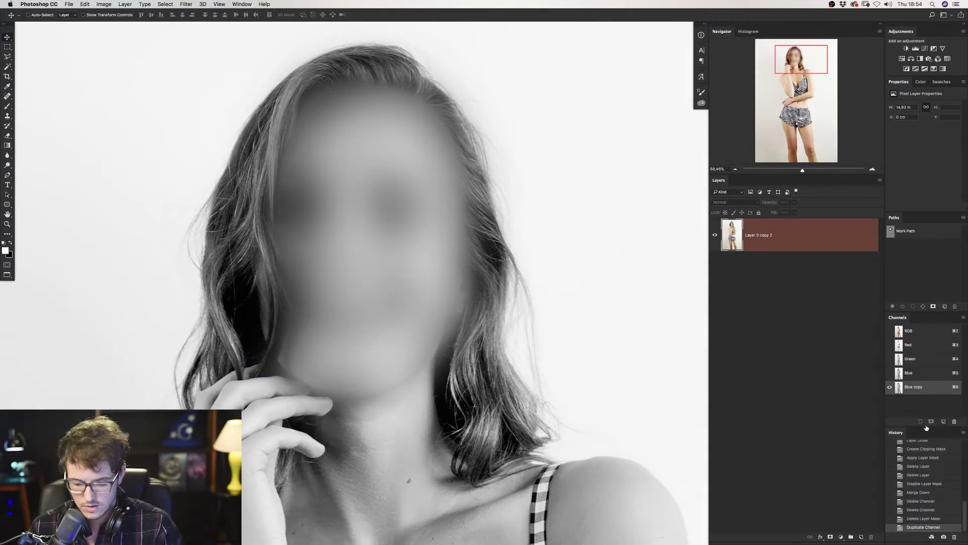
Try Levels of 0, 0.42 and 237 on the Blue copy, then discard them.
key(ctrl+l)
mouse_move(794, 67)
mouse_down()
mouse_move(748, 76)
mouse_move(579, 150)
mouse_up()
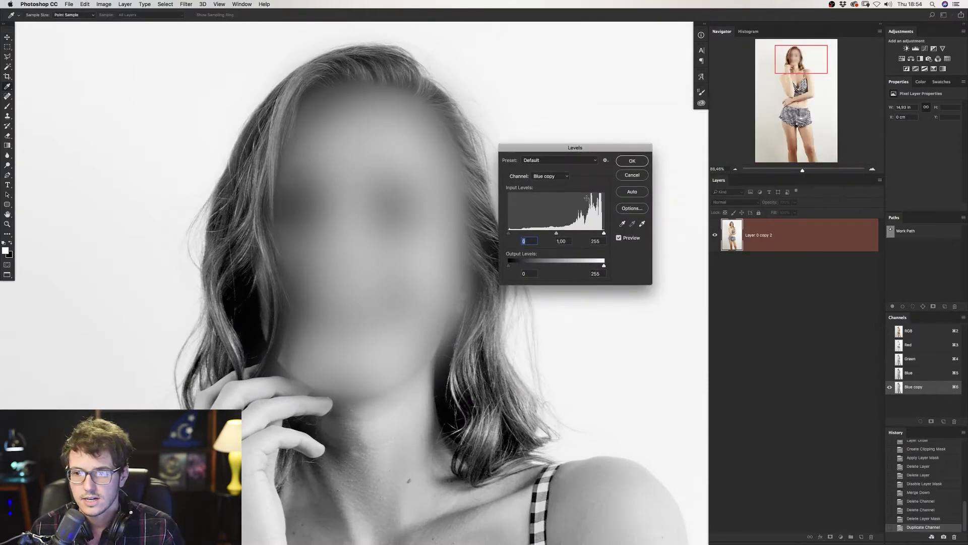
drag(557, 233, 597, 235)
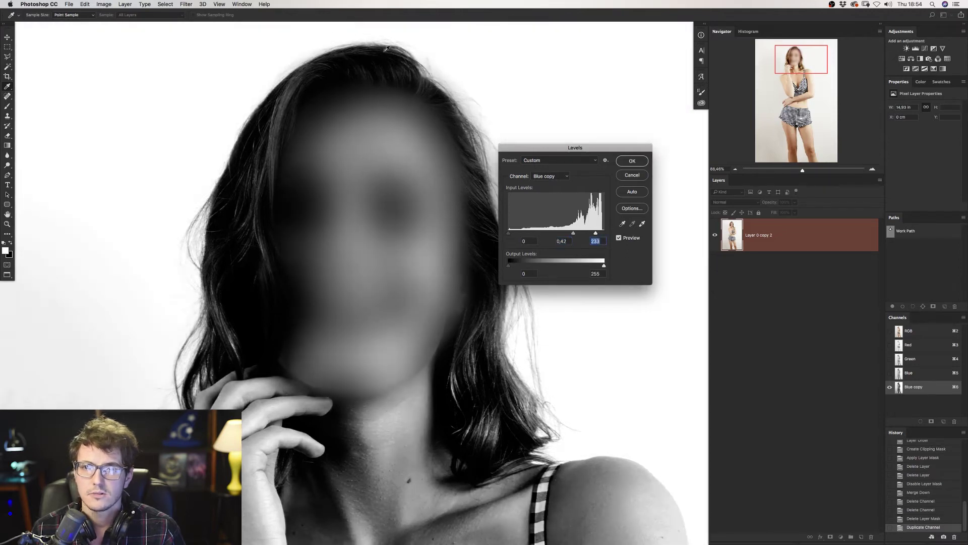
drag(595, 234, 598, 235)
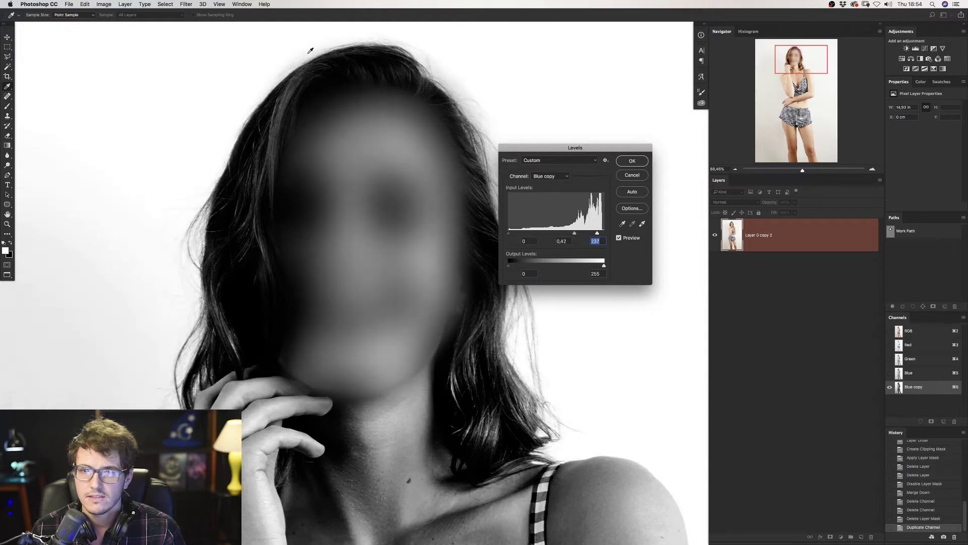
key(Escape)
Lasso a loose outline around the head and shoulders in the Blue copy channel.
key(l)
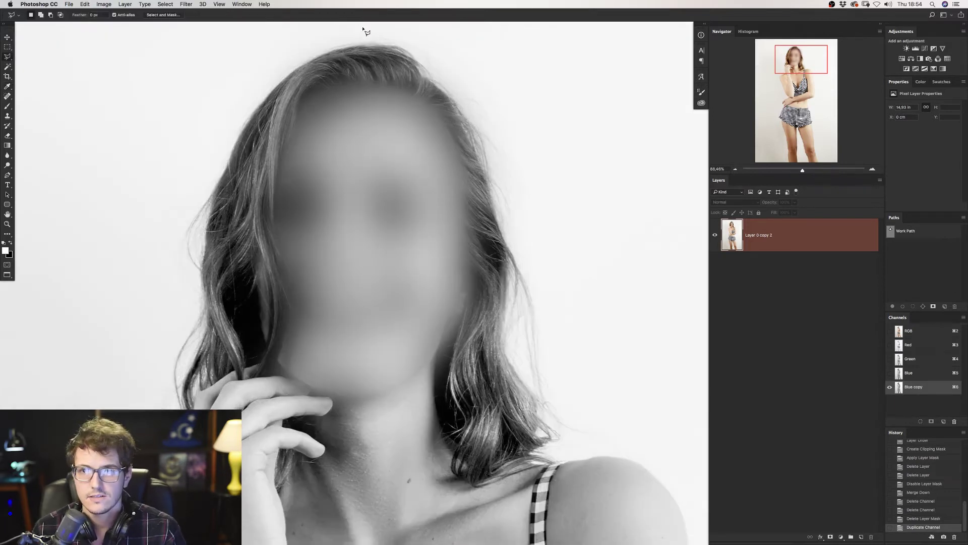
scroll(373, 33, up, 2)
drag(398, 37, 317, 44)
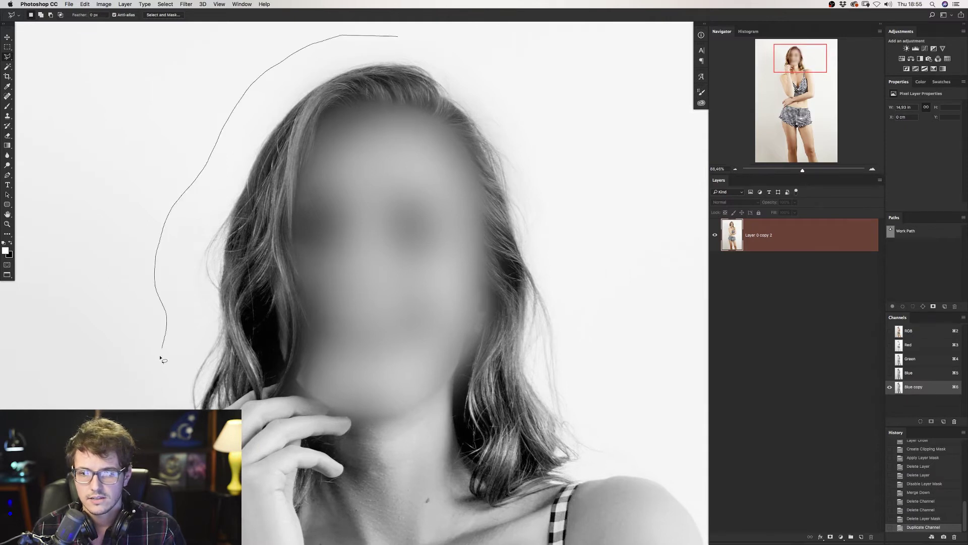
drag(150, 409, 174, 246)
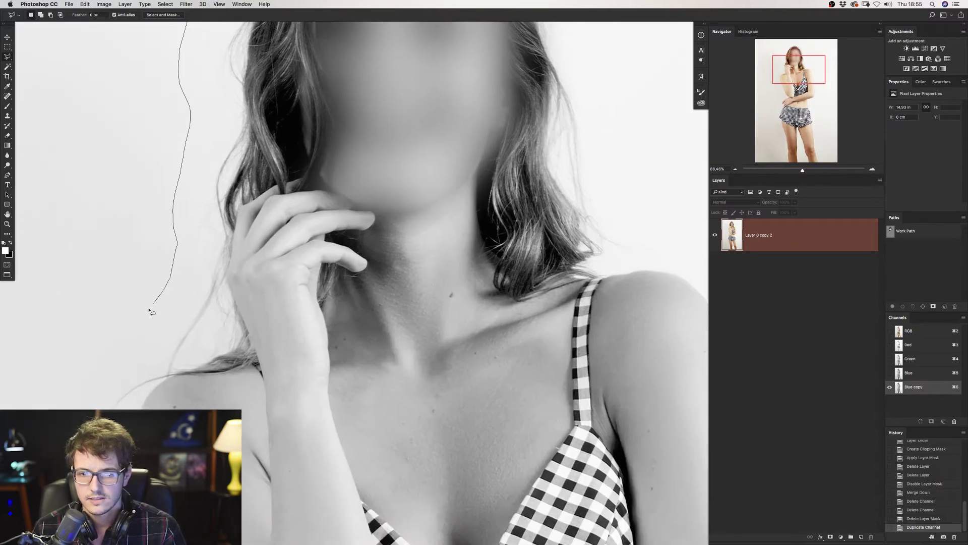
drag(242, 505, 544, 431)
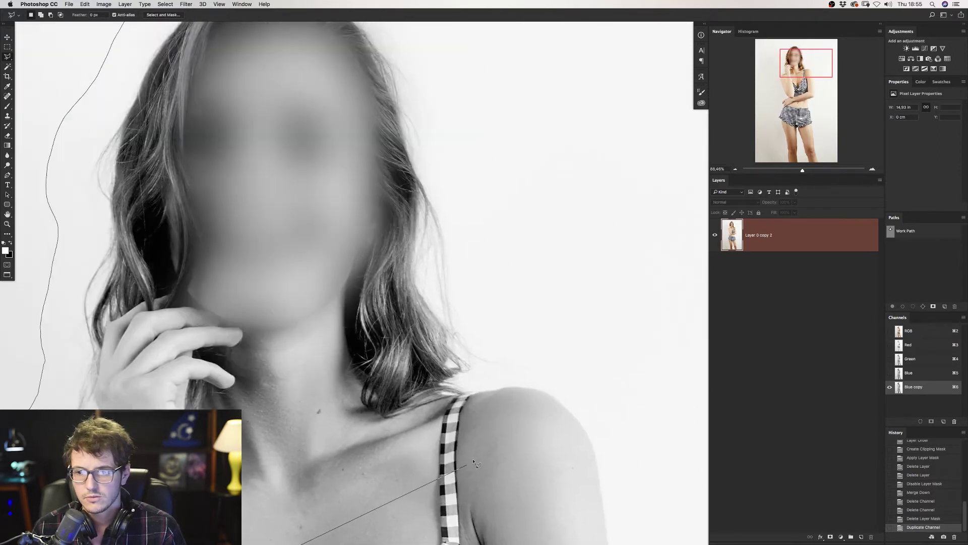
drag(474, 143, 505, 268)
Invert the selection, fill the outside with white, deselect, and compare the result.
key(super+shift+i)
key(alt+BackSpace)
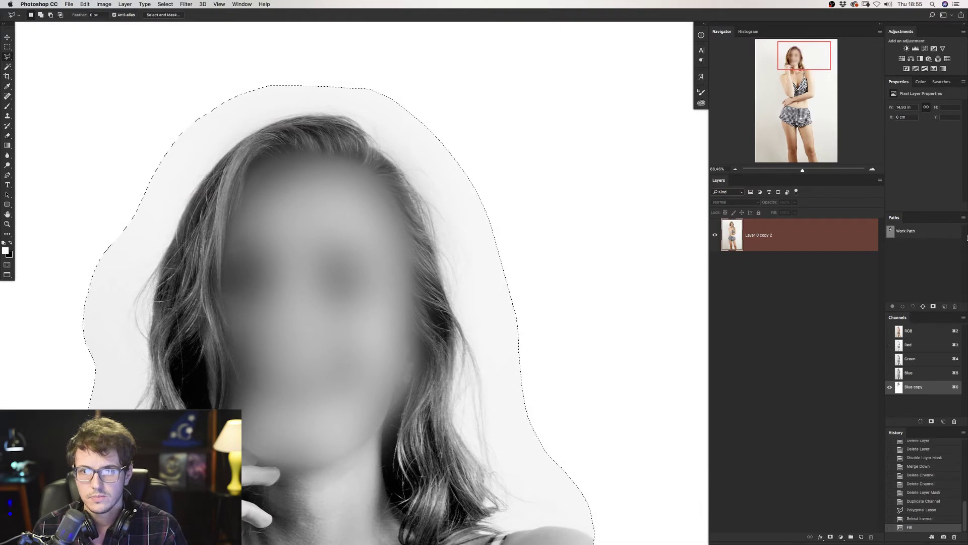
key(super+d)
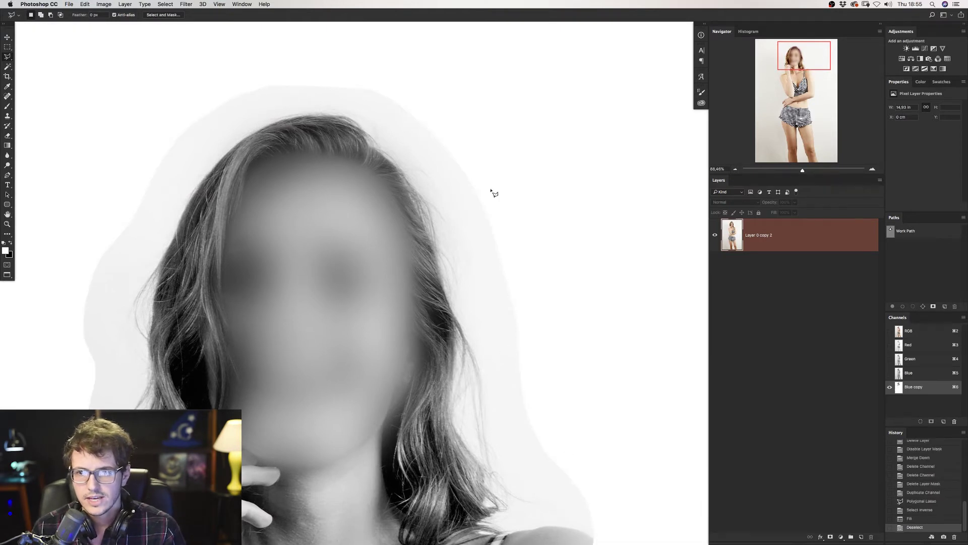
scroll(373, 431, down, 3)
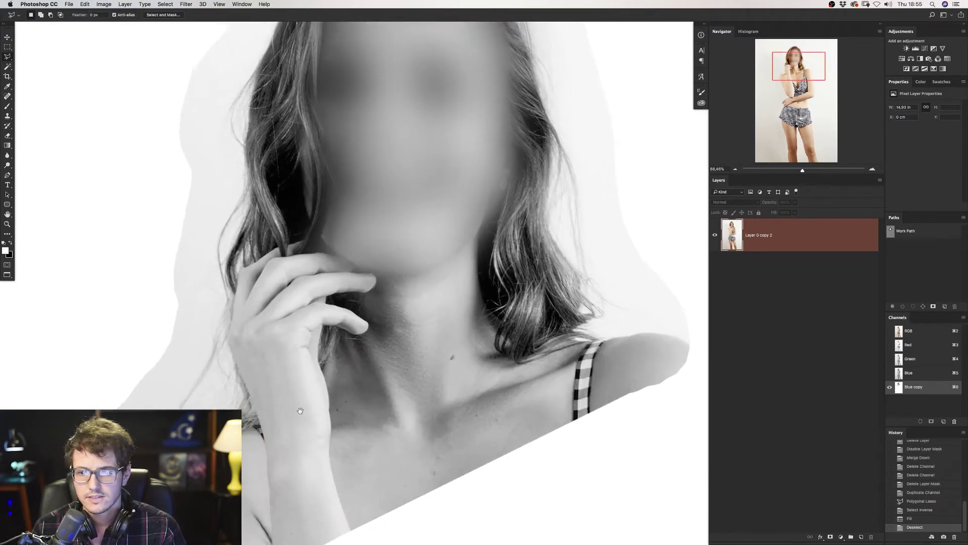
key(super+z)
key(super+z)
key(super+shift+z)
key(super+d)
Zoom out to see the whole head and bring up Curves for the channel.
key(z)
scroll(410, 230, down, 3)
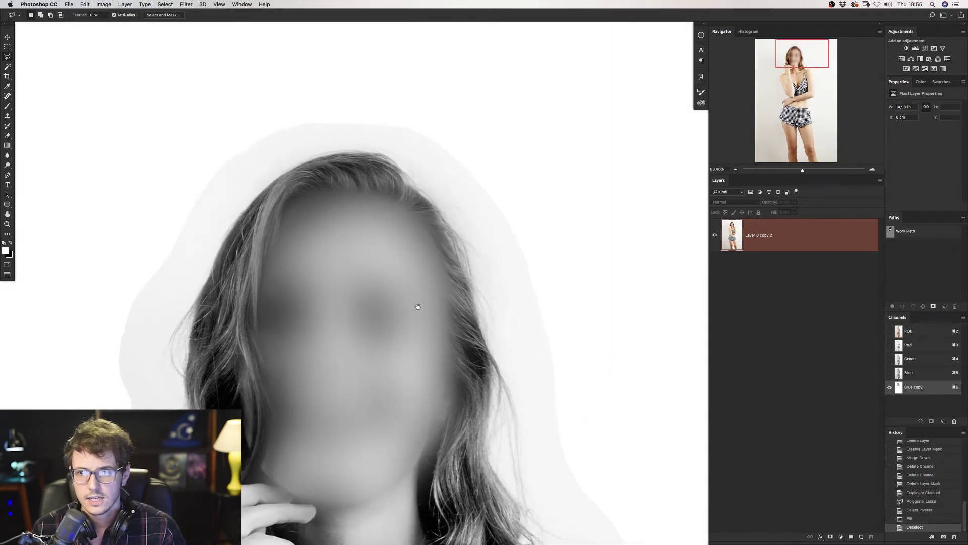
scroll(411, 293, up, 2)
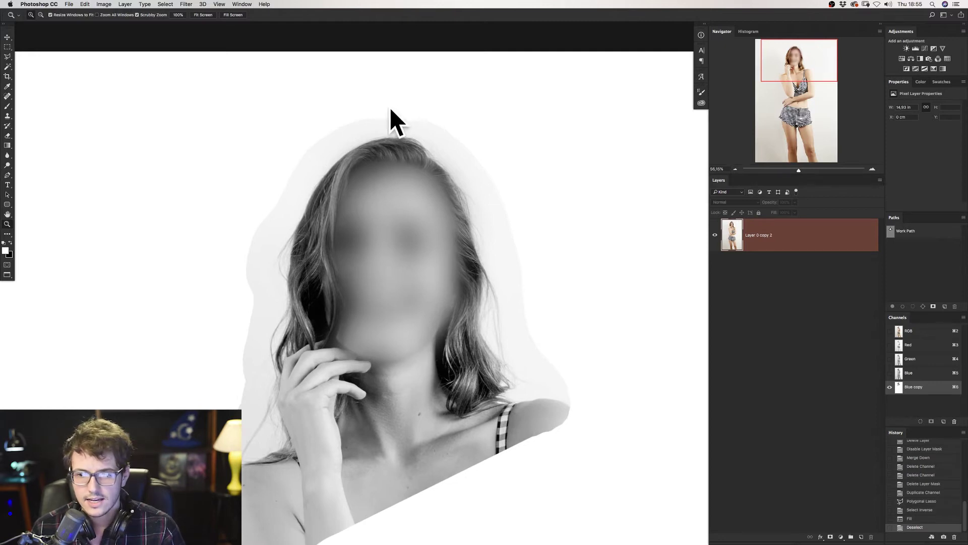
key(ctrl+m)
Pull the Curves white point in and compare with Preview on and off.
drag(577, 167, 601, 116)
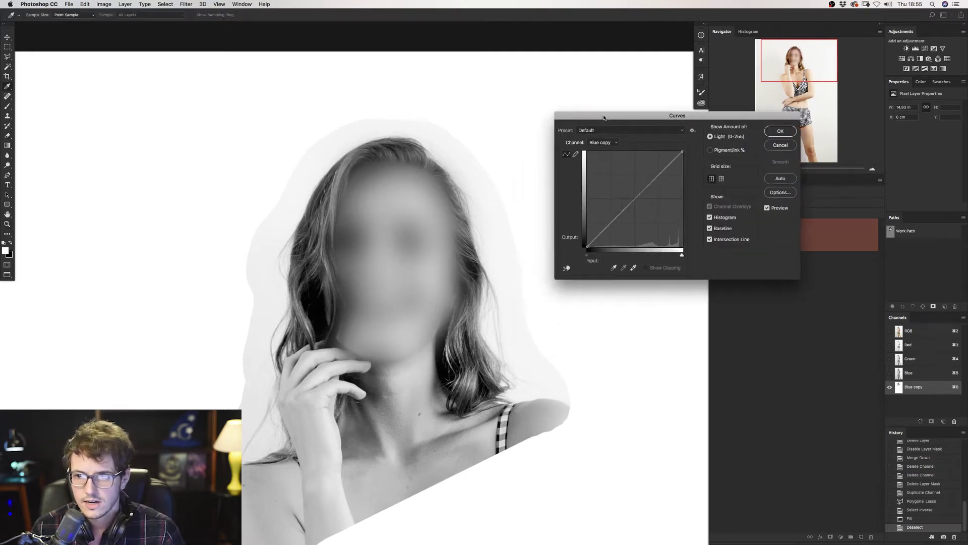
drag(682, 152, 678, 150)
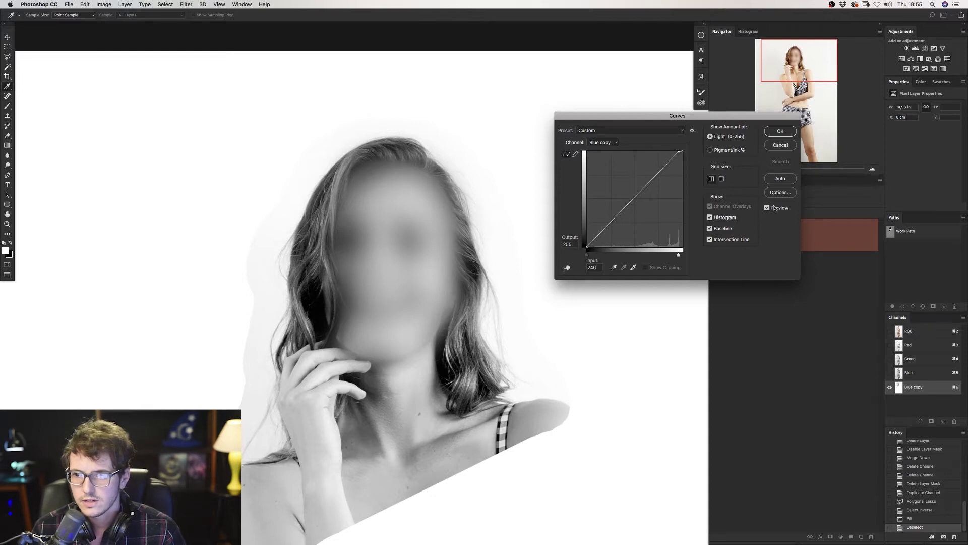
click(774, 207)
click(767, 208)
key(super+equal)
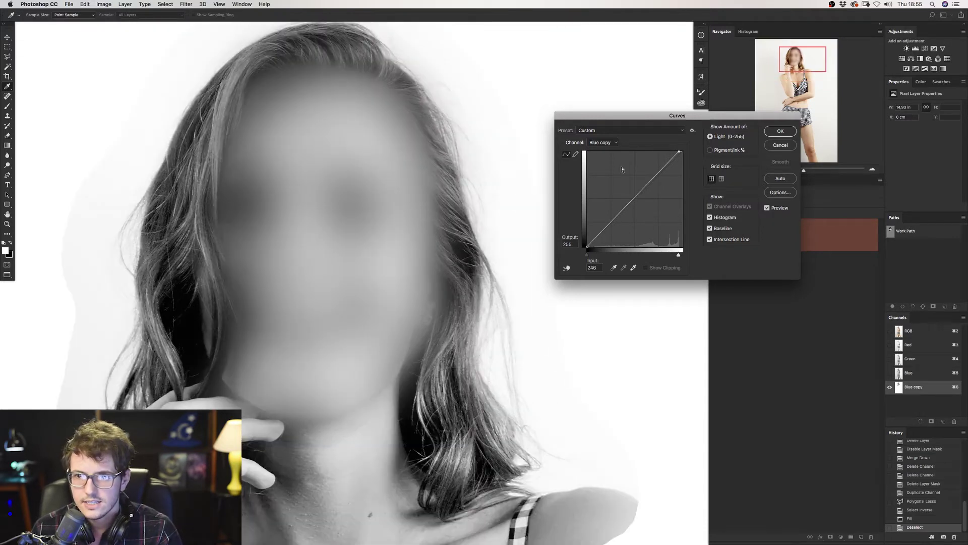
key(super+equal)
key(super+equal)
click(768, 208)
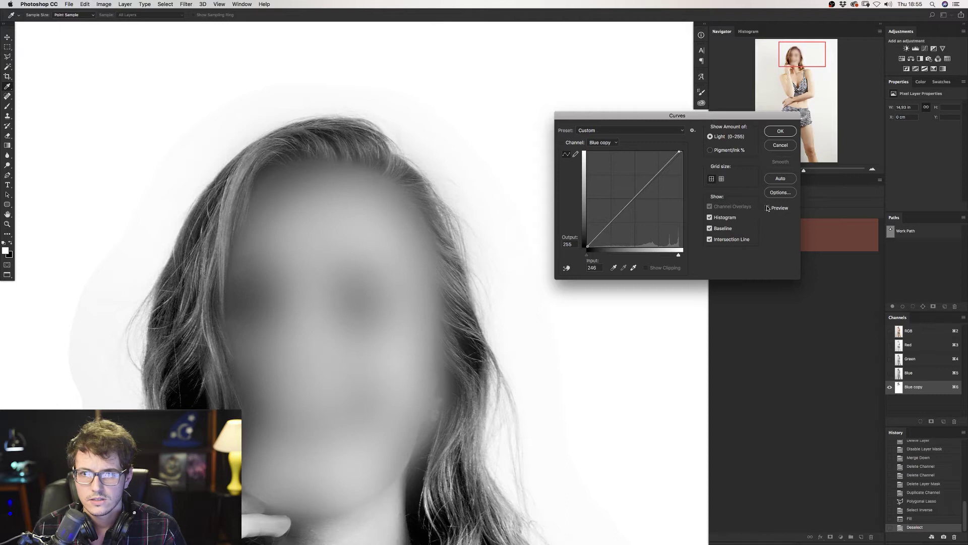
click(767, 208)
Add a midtone curve point and fine-tune the white point against the hair edge.
drag(636, 197, 639, 218)
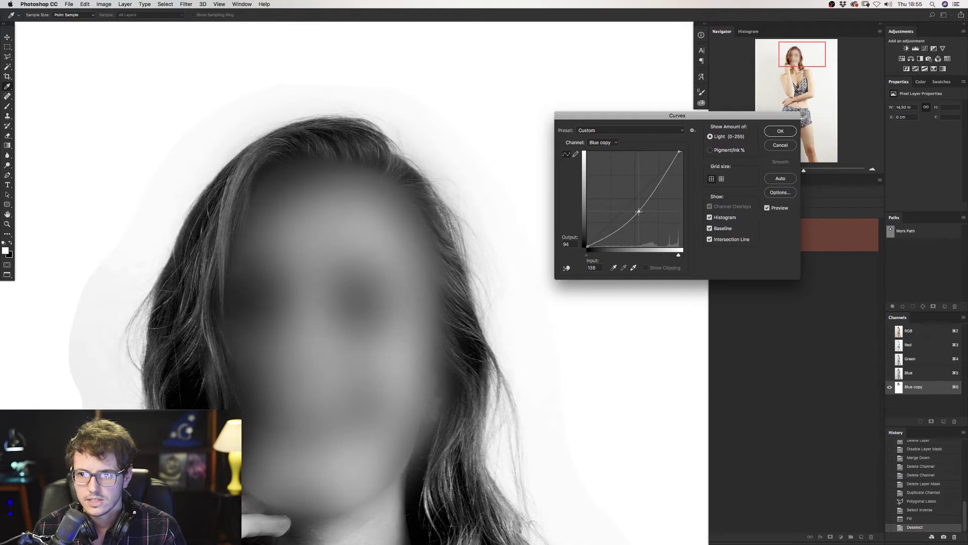
drag(639, 219, 636, 211)
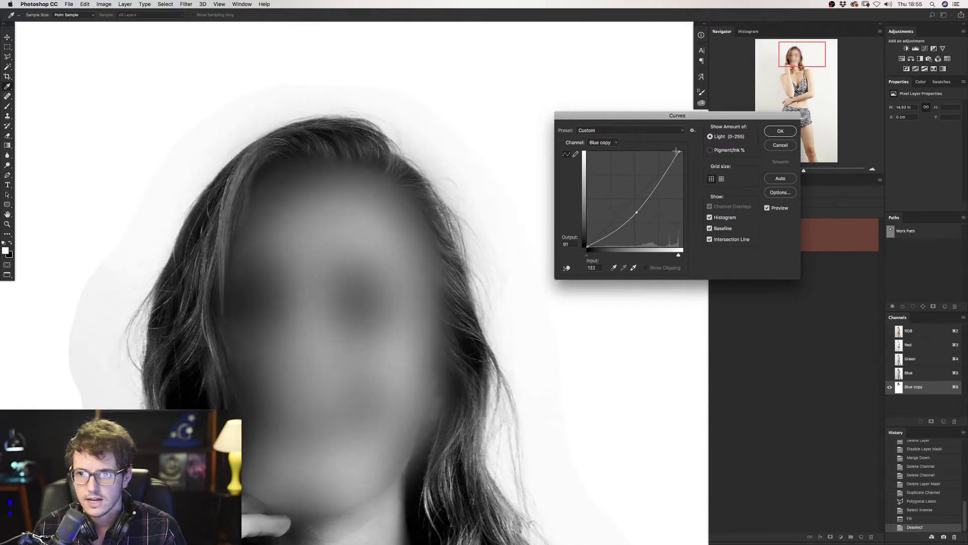
drag(679, 151, 667, 146)
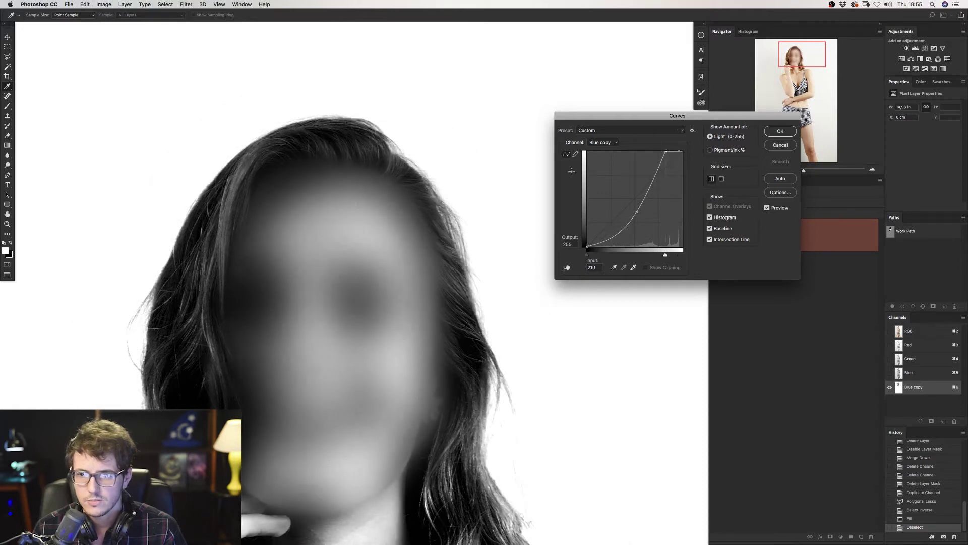
key(super+plus)
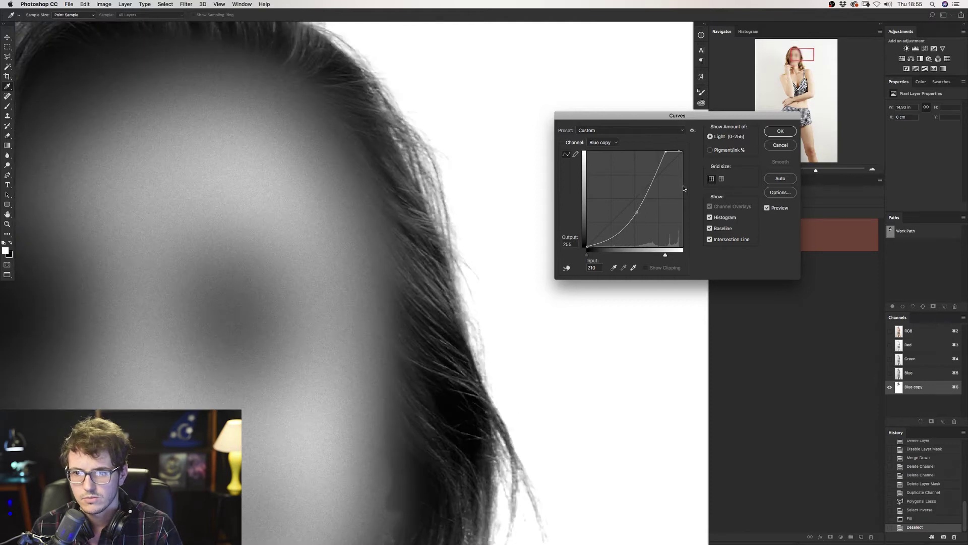
key(super+plus)
drag(666, 151, 674, 148)
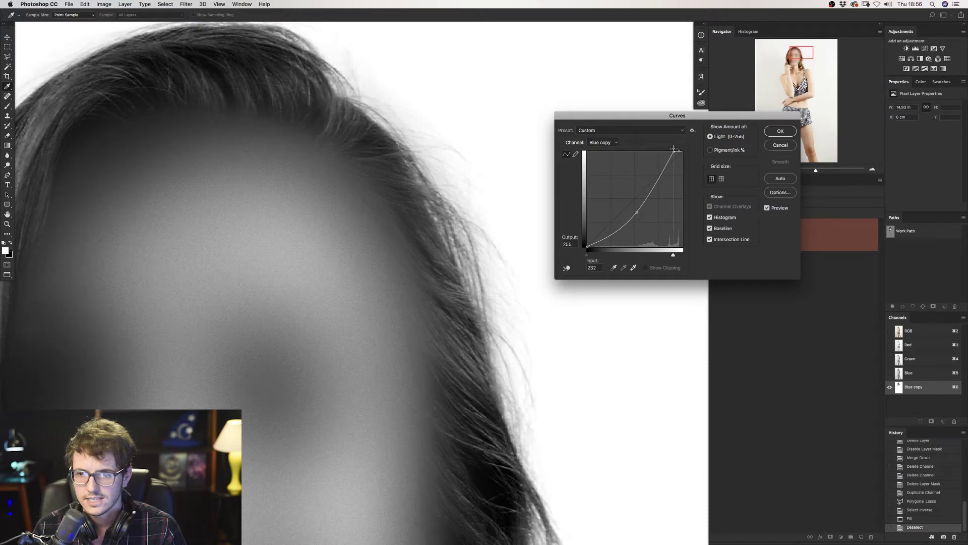
Compare the curve on and off, ease the white point back, and apply it.
key(ctrl+minus)
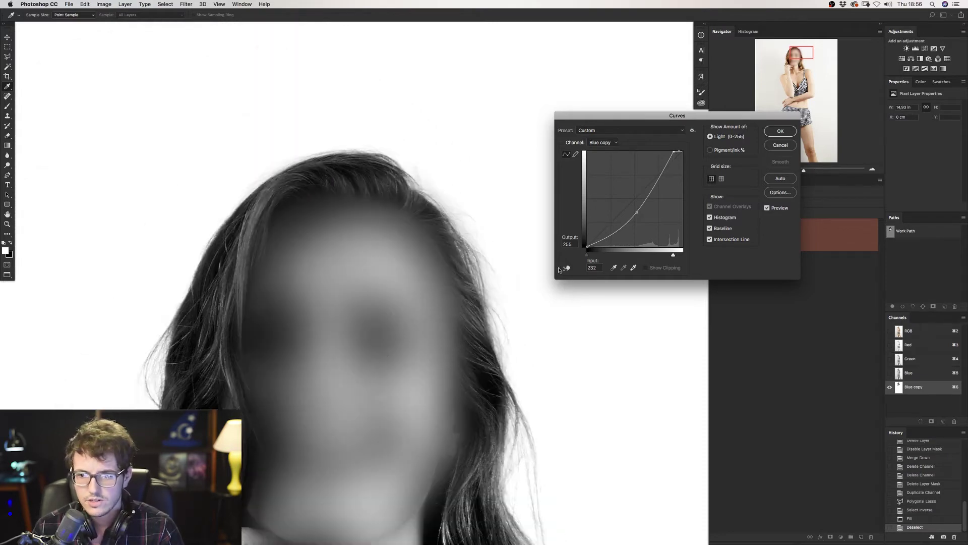
key(ctrl+minus)
click(768, 208)
click(780, 208)
click(779, 209)
click(780, 208)
click(779, 209)
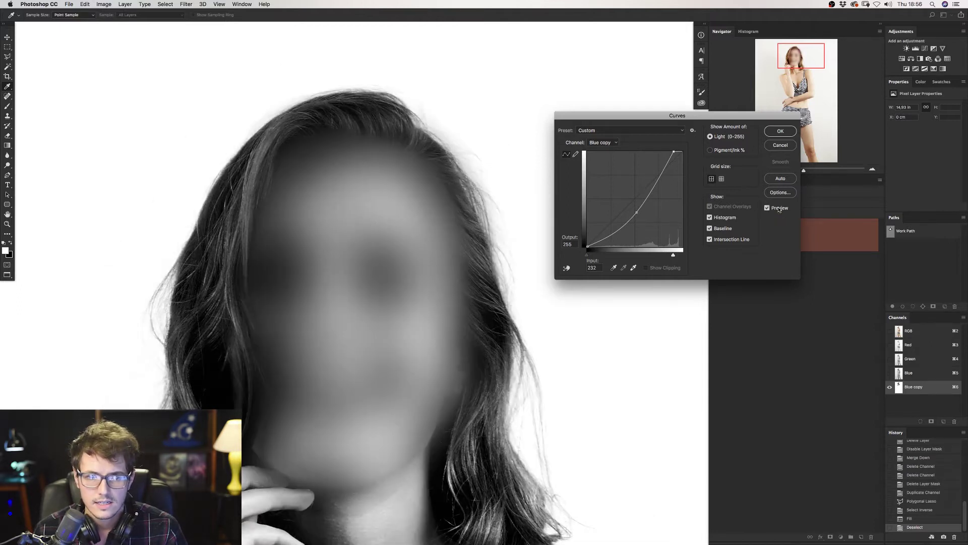
click(779, 209)
click(779, 209)
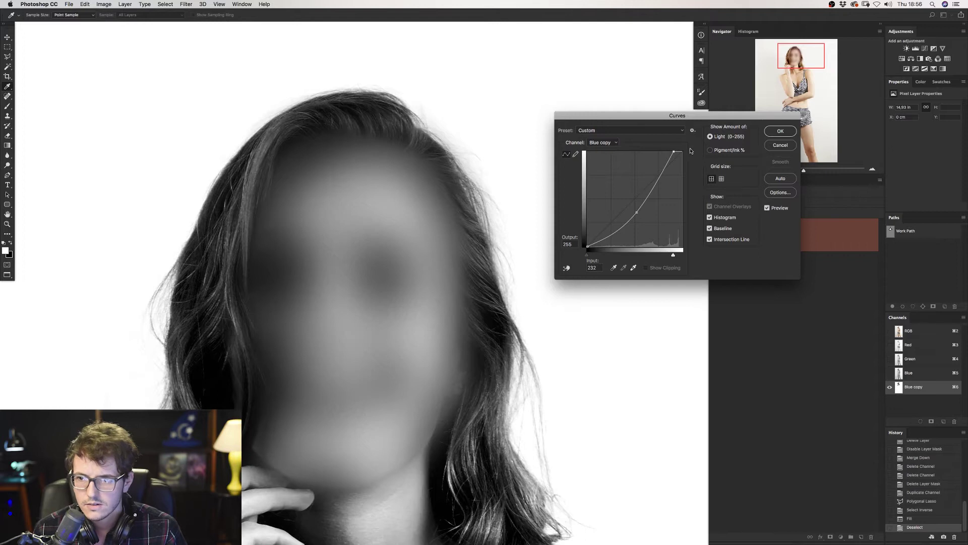
drag(675, 152, 676, 149)
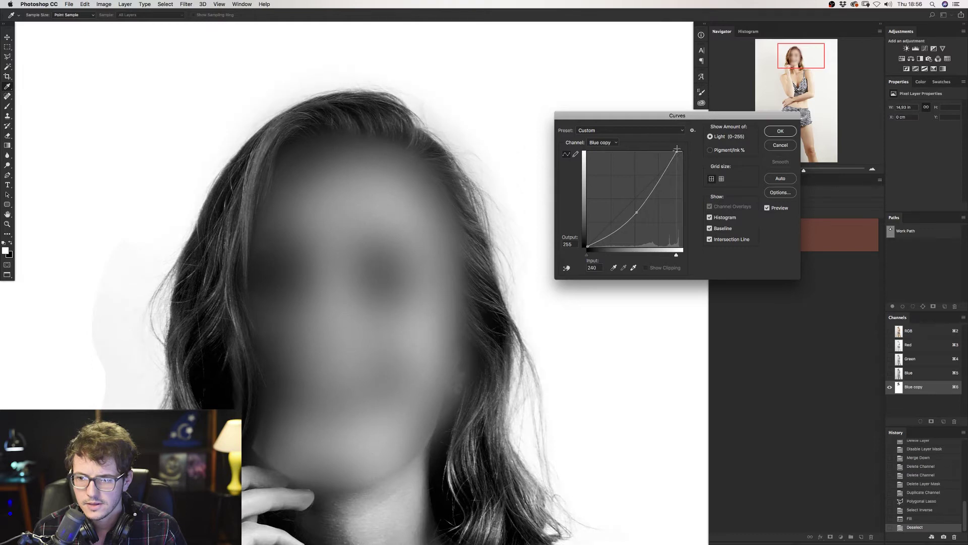
click(786, 132)
mouse_move(491, 250)
mouse_down()
mouse_move(379, 310)
mouse_move(278, 119)
mouse_up()
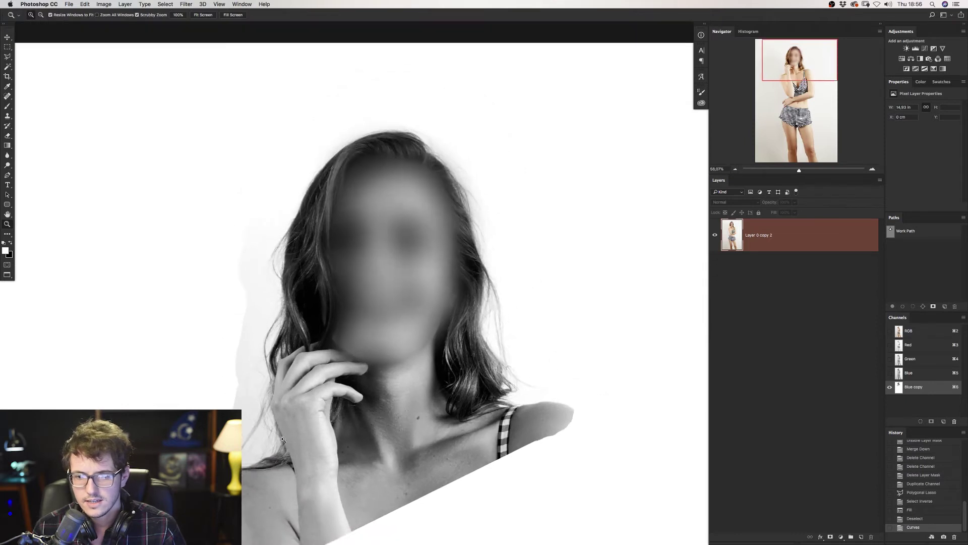
drag(291, 436, 317, 371)
Lasso the grey area left of the hair down along the hand.
key(l)
click(257, 69)
key(Escape)
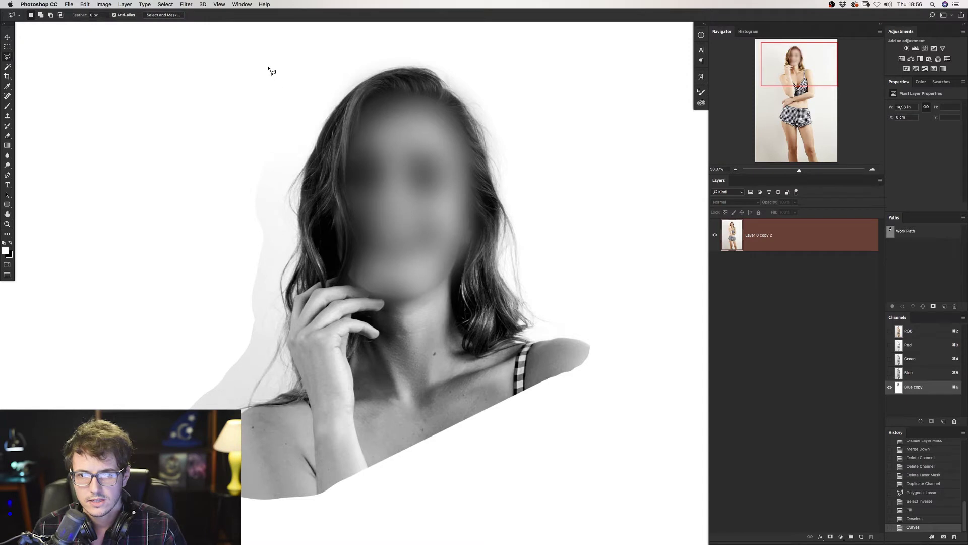
drag(305, 128, 312, 399)
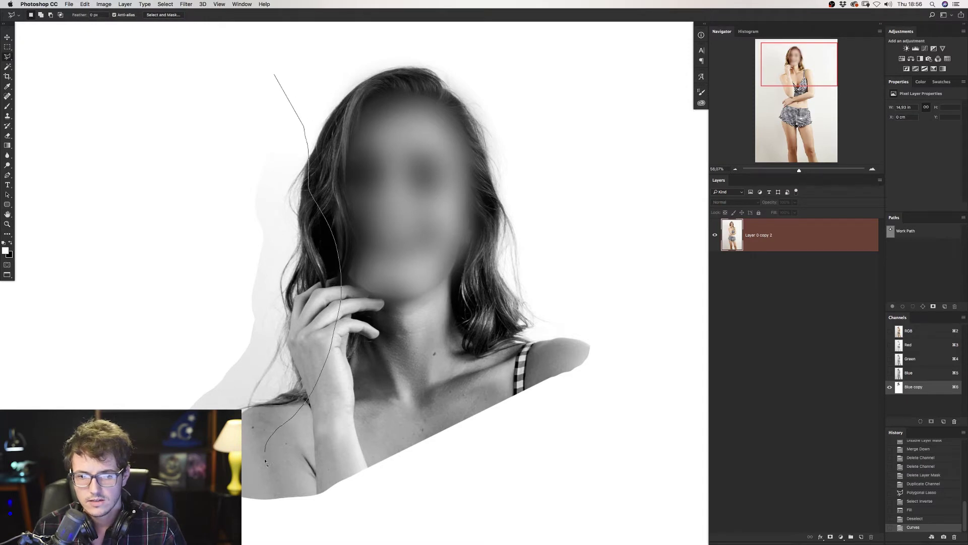
drag(265, 462, 178, 147)
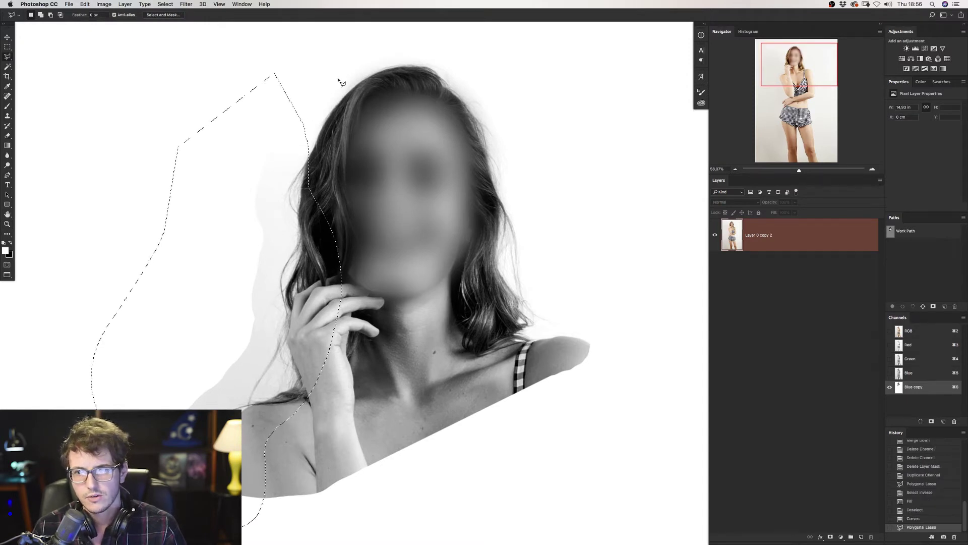
Feather the selection by 50 px twice, hide extras, and drag the Curves white point to 244.
key(shift+F6)
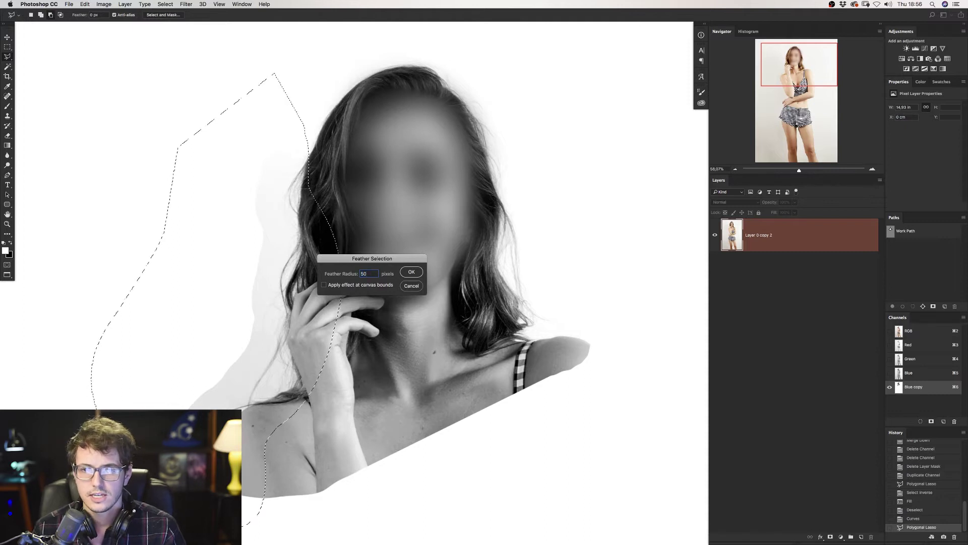
key(Return)
key(shift+F6)
key(Return)
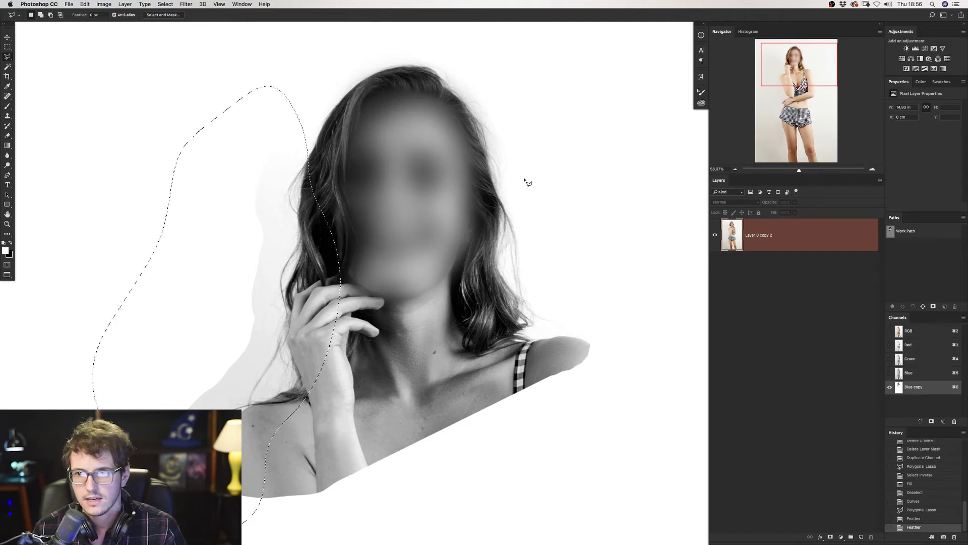
key(super+h)
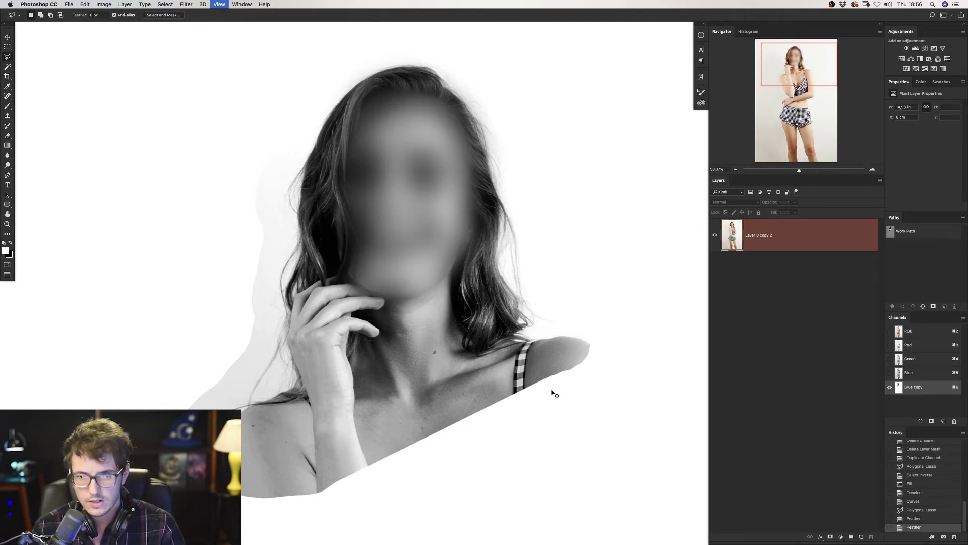
key(super+m)
drag(684, 151, 679, 146)
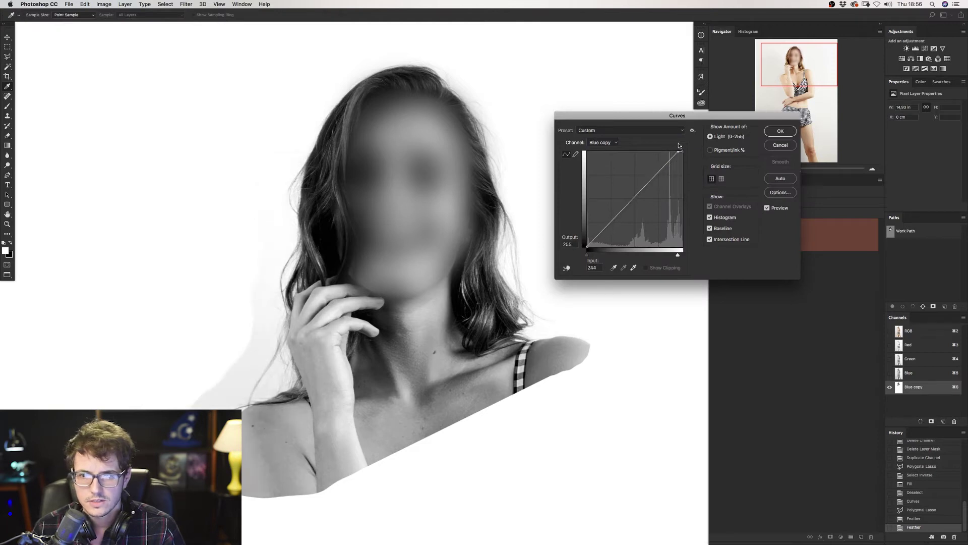
Apply the first curve, then gradient-fade the selection in Quick Mask and brighten it again.
drag(679, 146, 680, 145)
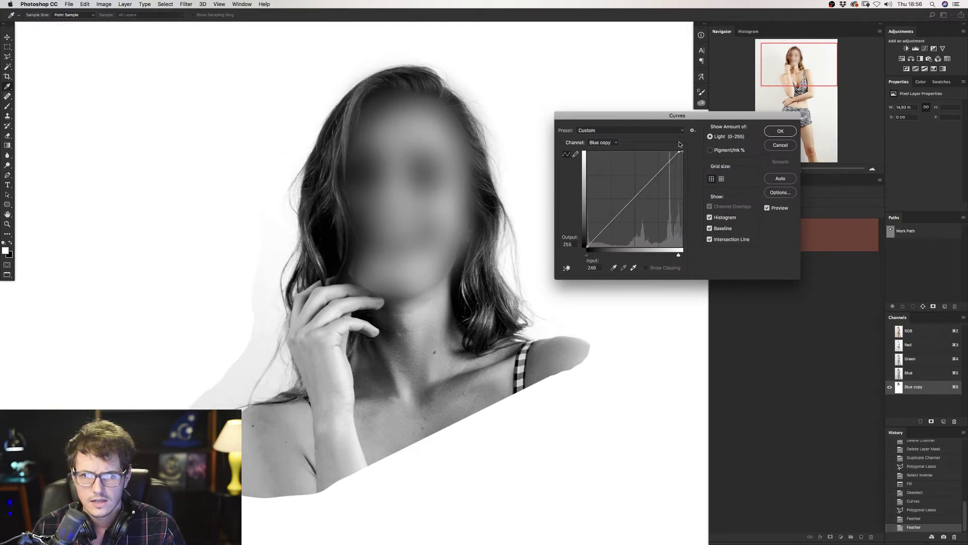
key(Return)
key(q)
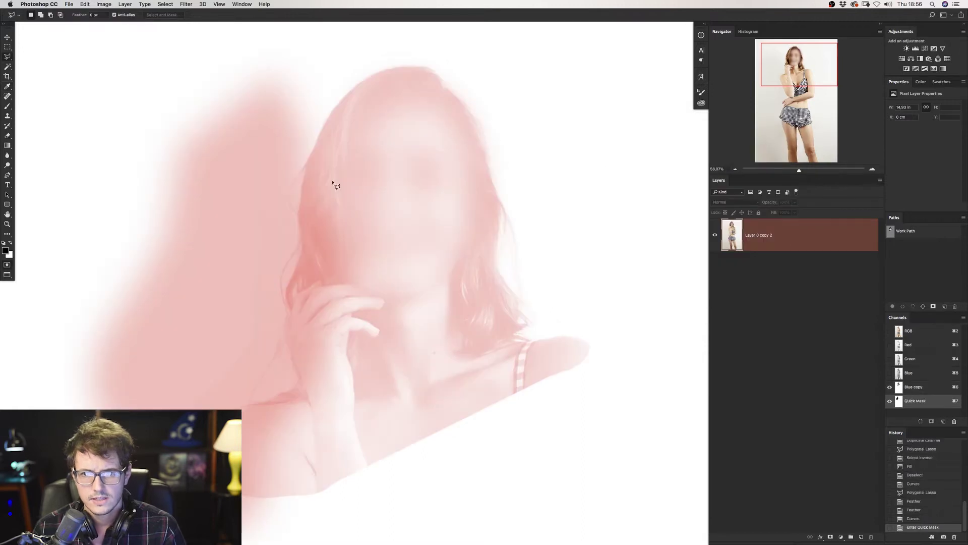
key(g)
key(x)
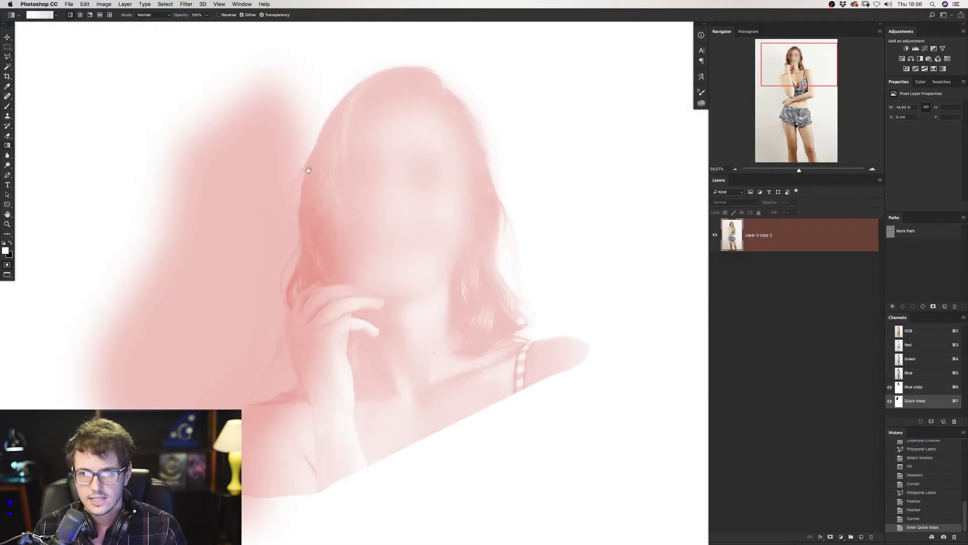
drag(296, 257, 294, 292)
key(q)
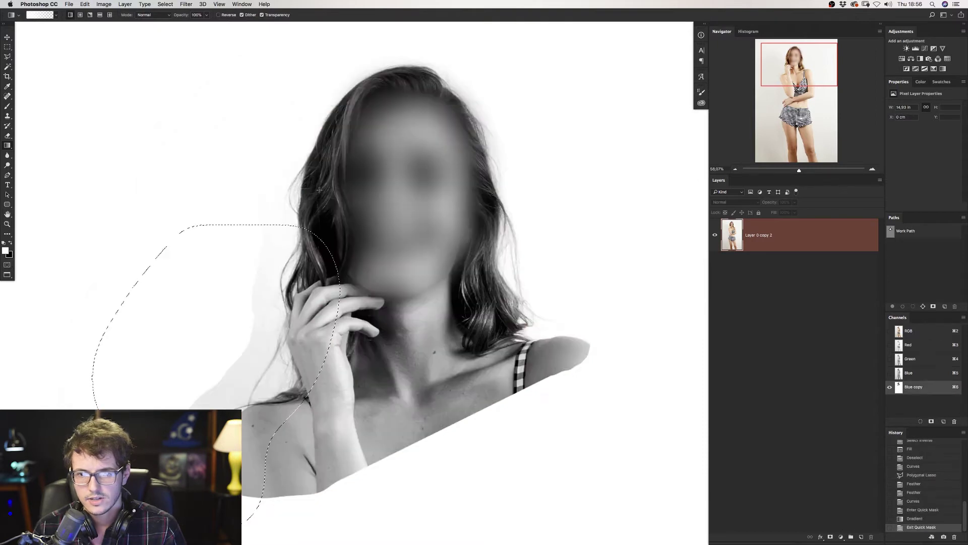
key(ctrl+m)
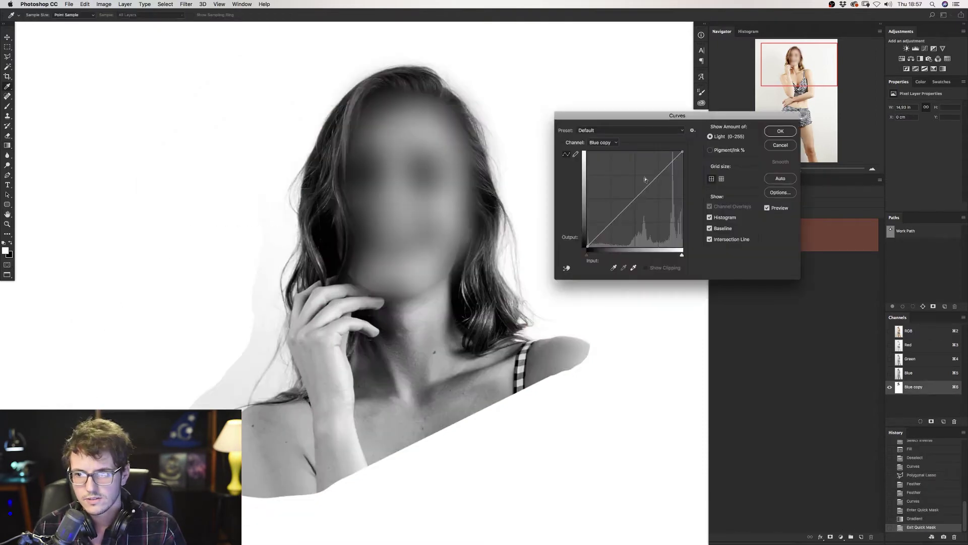
drag(683, 152, 679, 149)
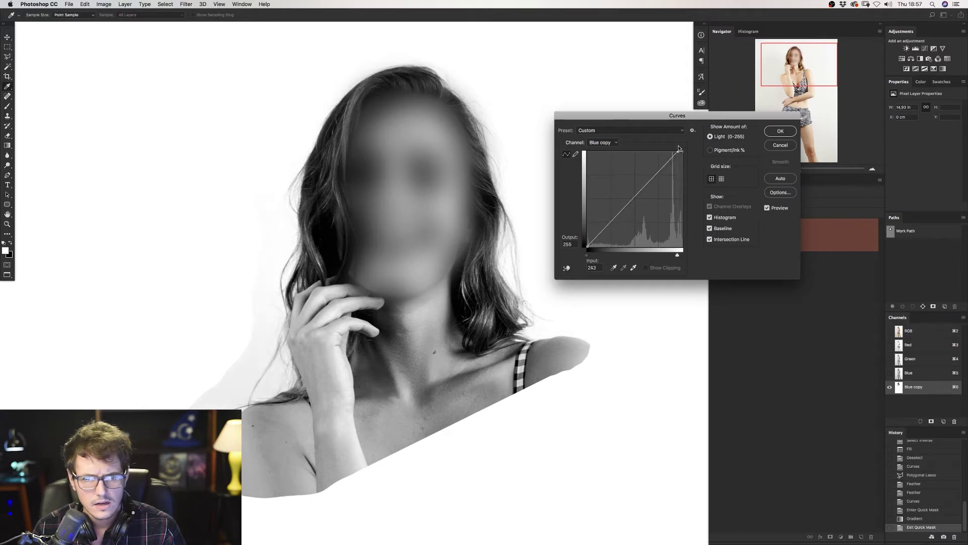
key(Return)
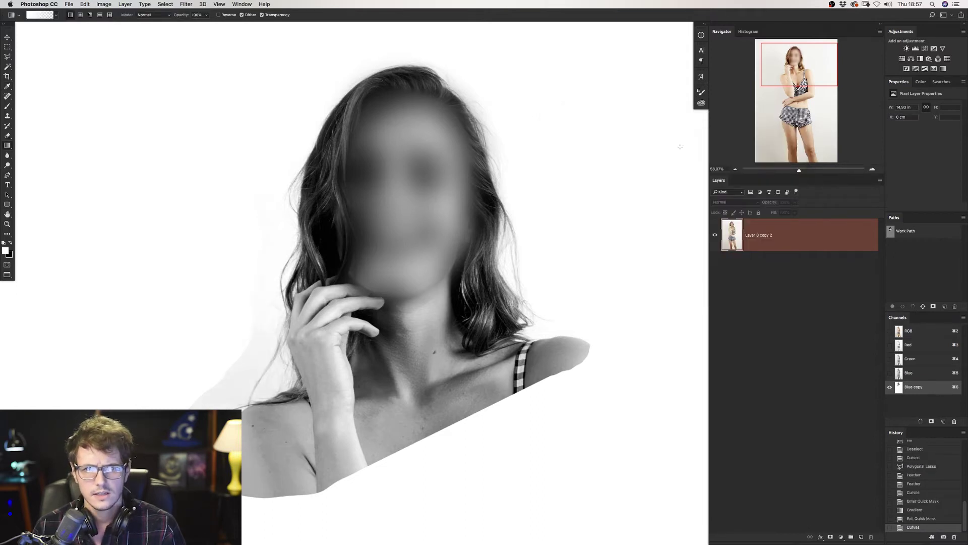
Run a second gradient-masked Curves pass to brighten the grey patch further.
key(q)
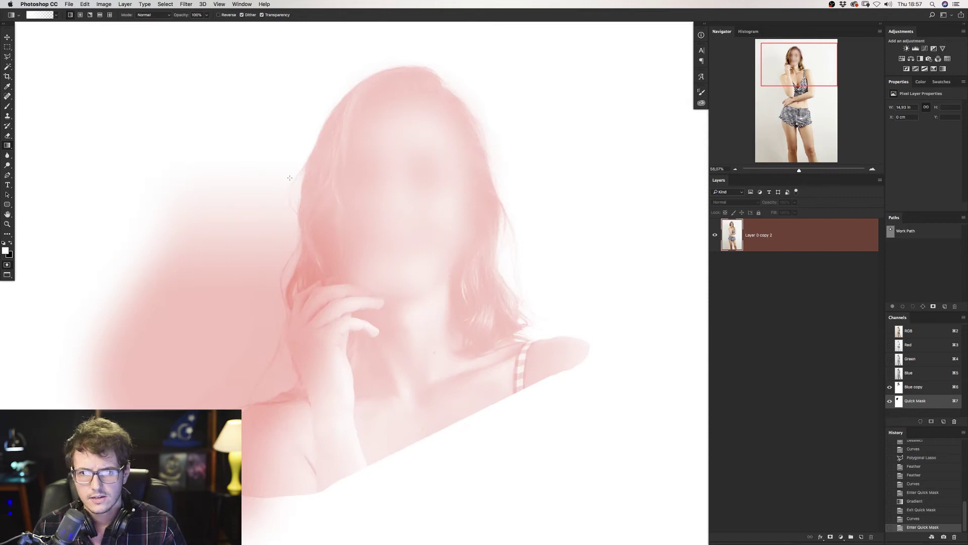
drag(281, 338, 281, 340)
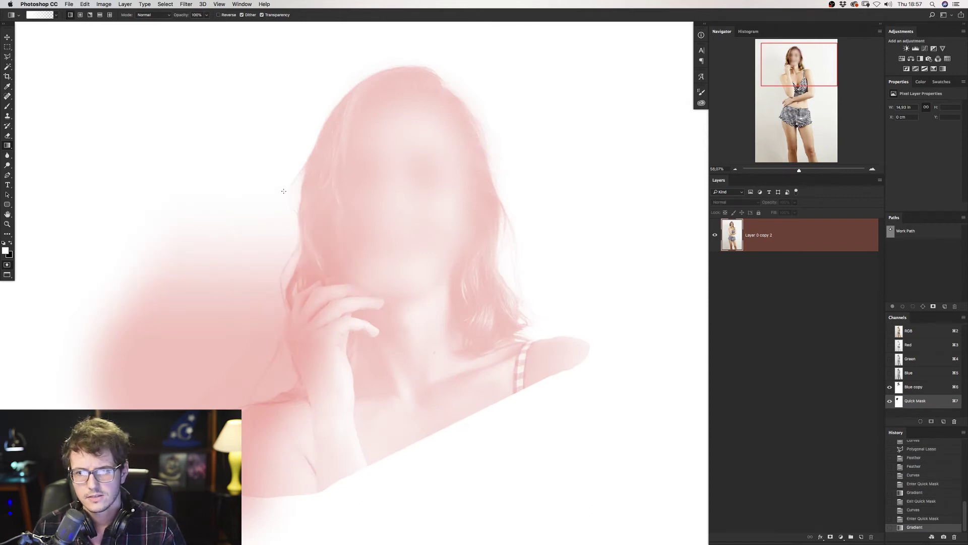
key(q)
key(ctrl+m)
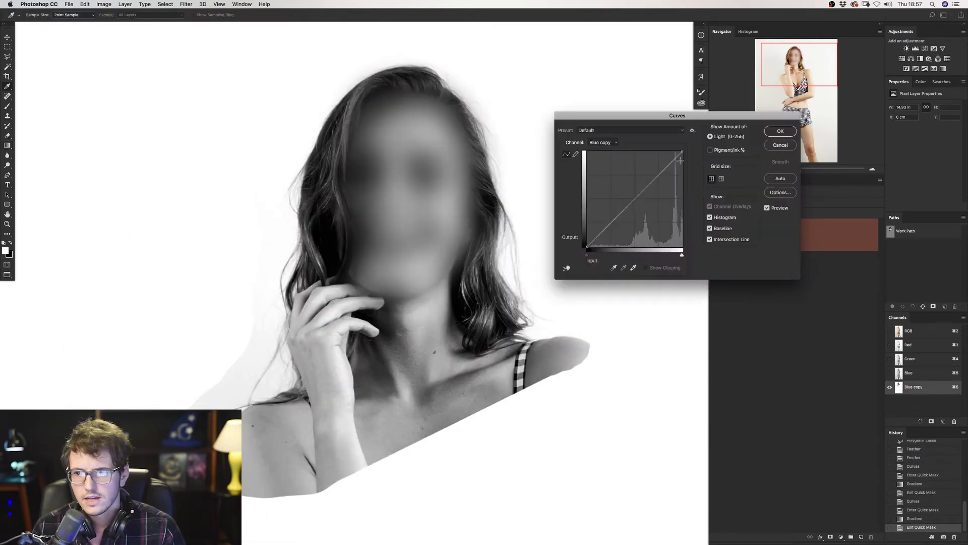
drag(682, 153, 680, 146)
key(Return)
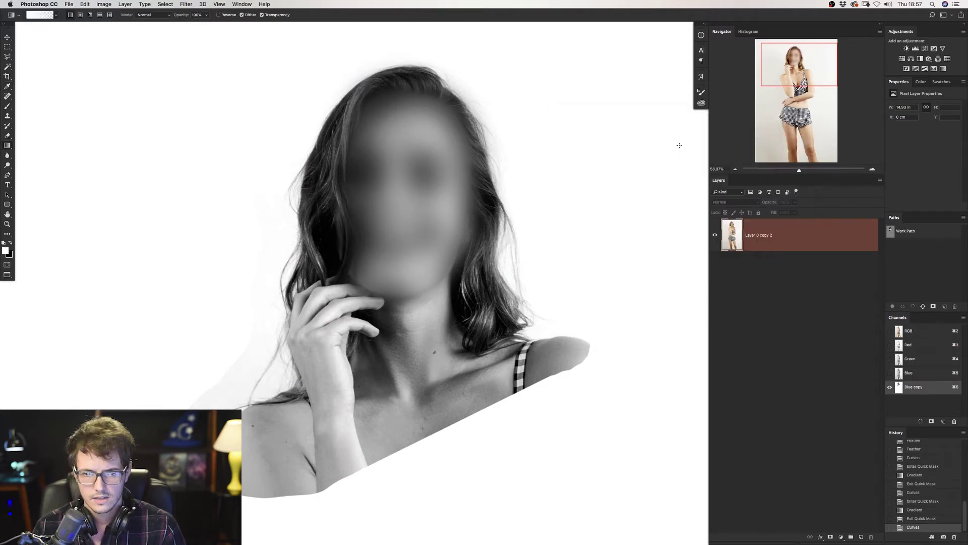
Run a third gradient-masked Curves pass fading toward the lower left.
key(Tab)
key(Tab)
key(q)
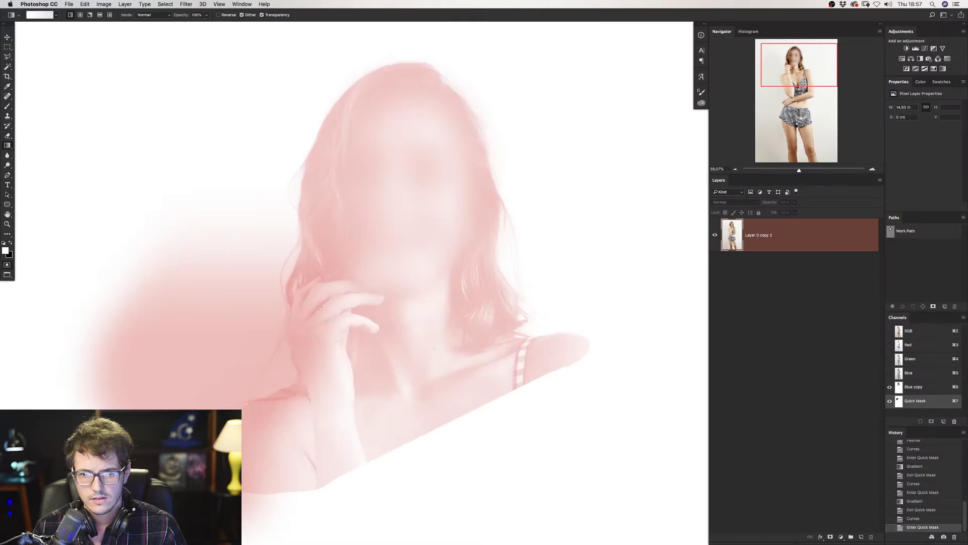
drag(272, 279, 272, 390)
key(q)
key(super+h)
key(super+m)
drag(683, 152, 680, 150)
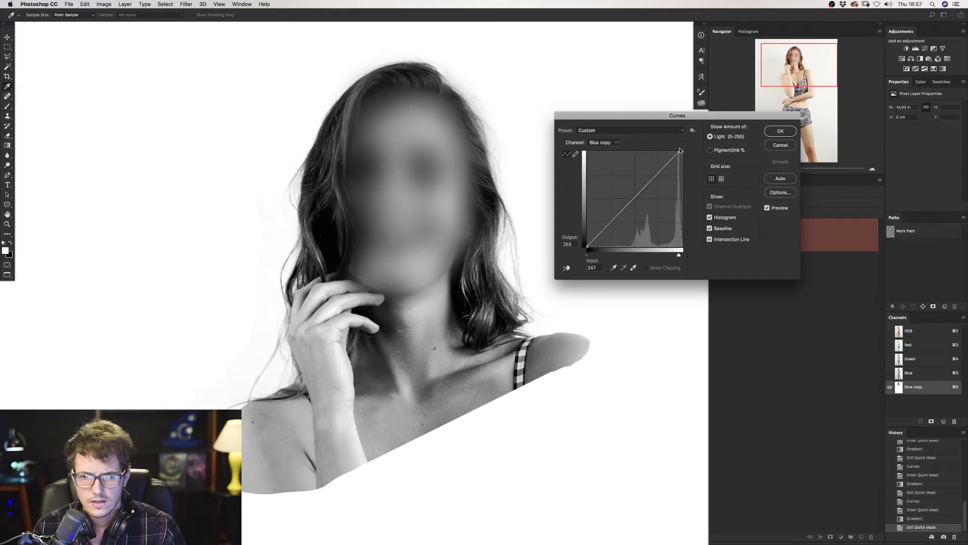
key(Return)
Run a final gradient-masked pass lifting the lightest tones to white, then deselect and bring up Levels.
key(q)
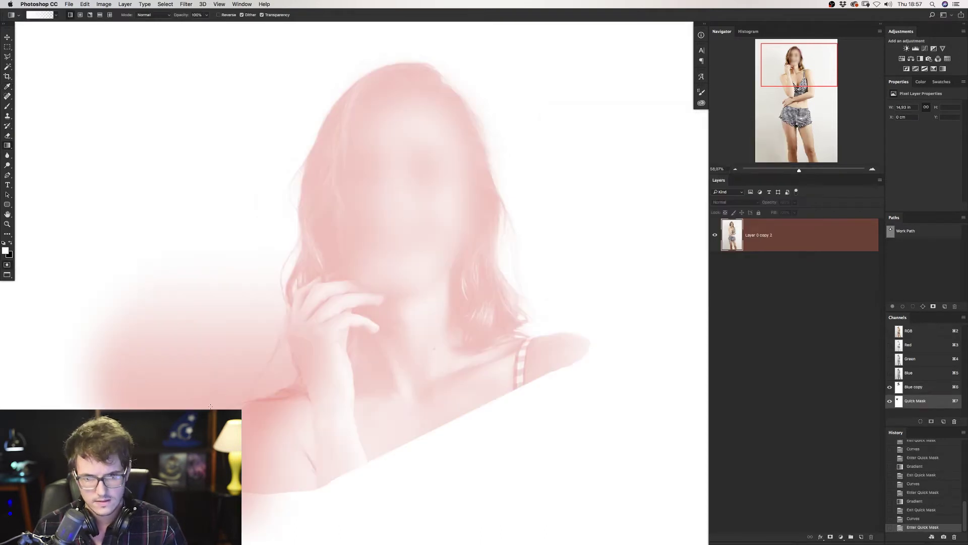
drag(227, 277, 227, 418)
key(q)
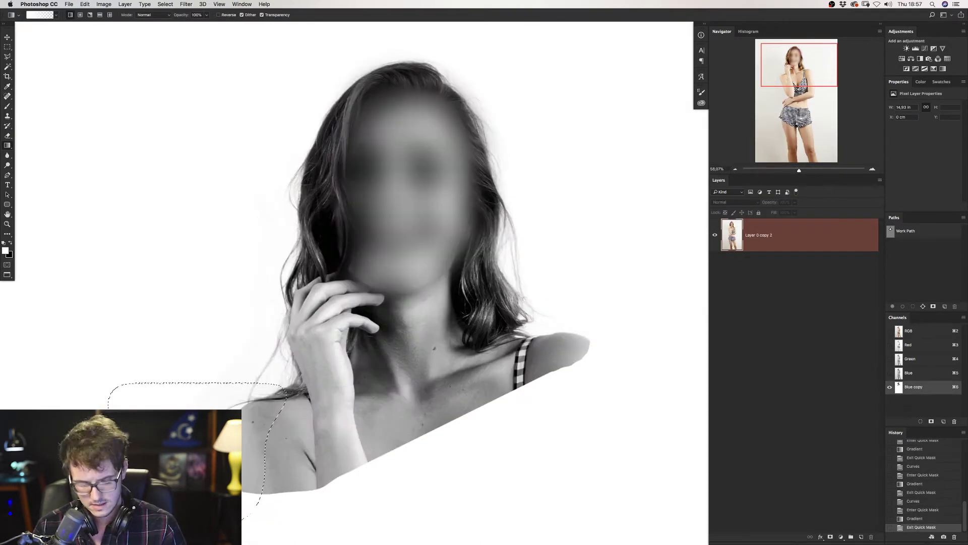
key(ctrl+m)
drag(682, 152, 681, 145)
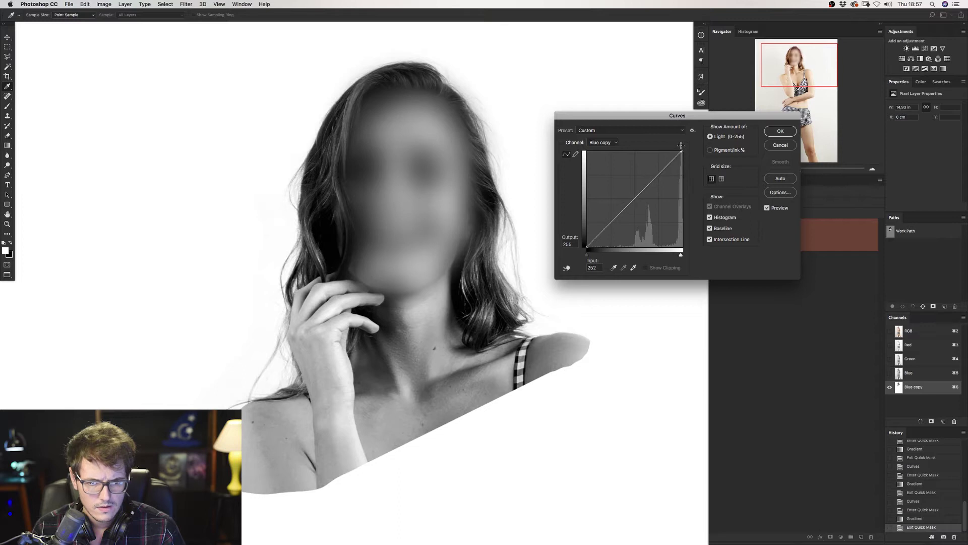
key(Return)
key(ctrl+d)
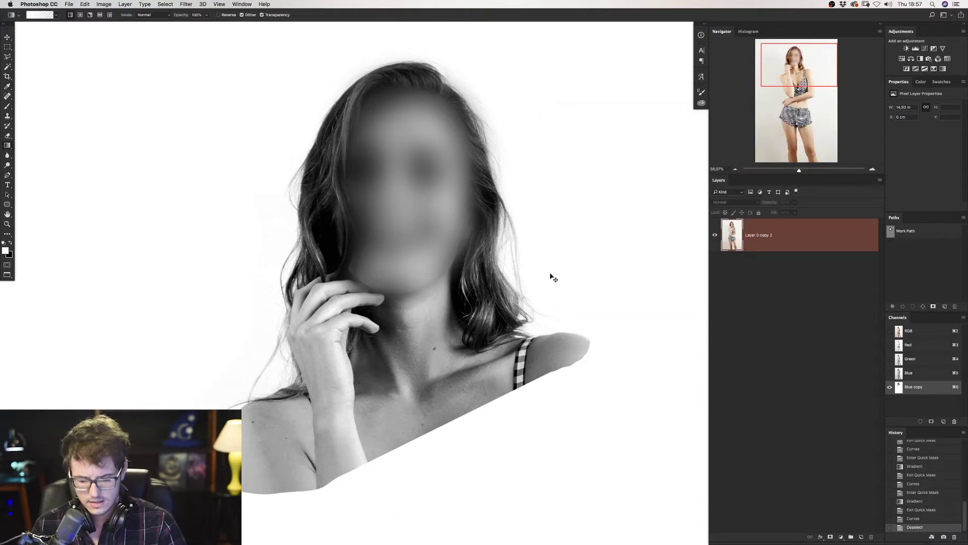
key(ctrl+l)
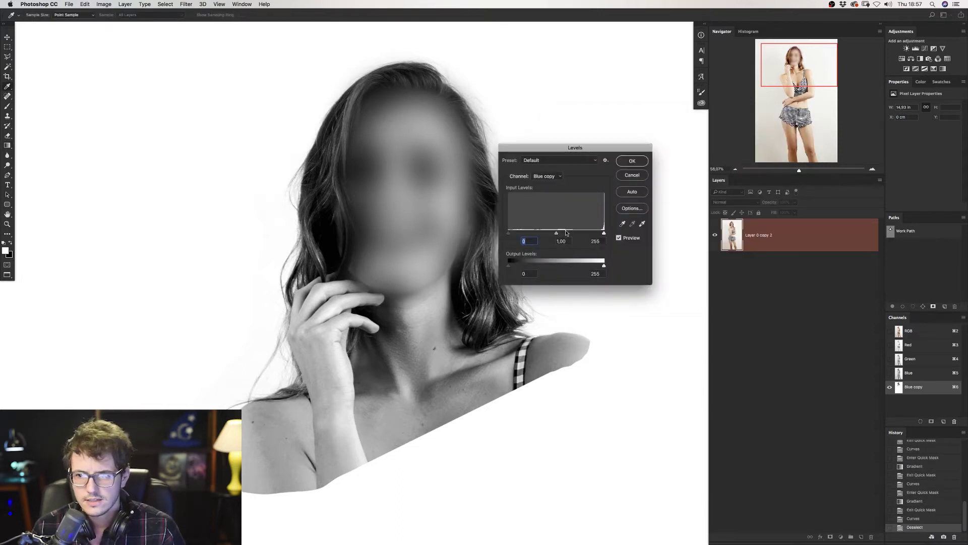
Check leftover grey with Levels, then dodge highlights at 10% exposure beside the hair and arm.
drag(560, 234, 590, 234)
drag(575, 147, 721, 179)
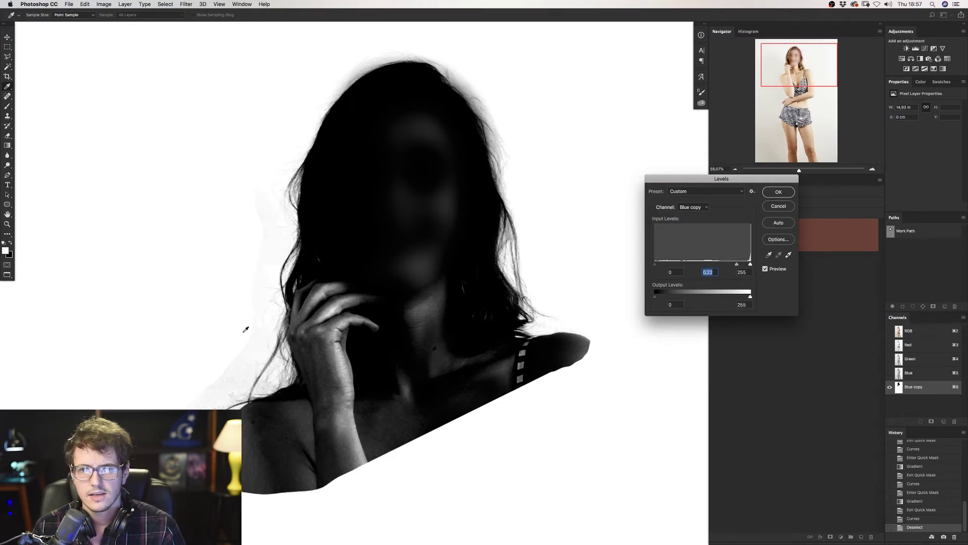
key(Escape)
key(g)
click(7, 166)
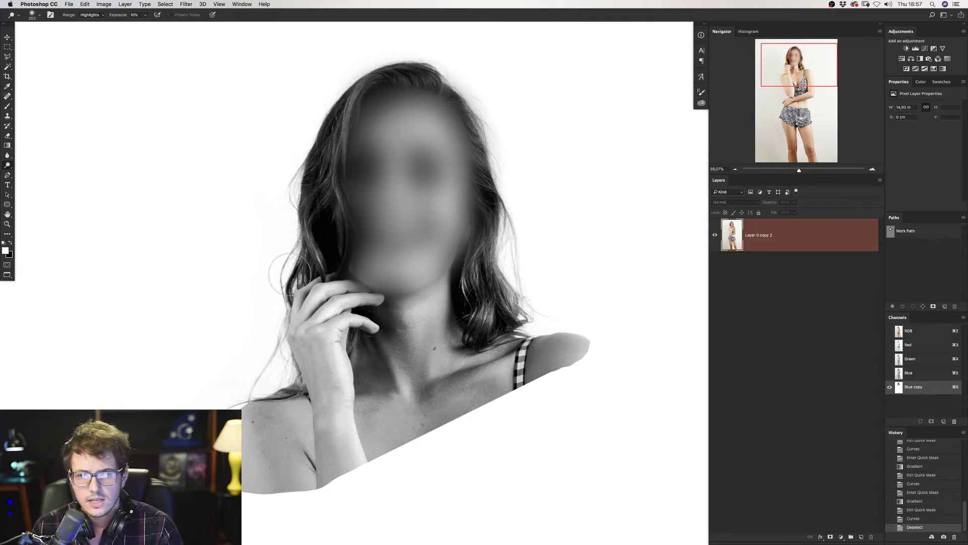
drag(235, 273, 232, 279)
click(366, 463)
Try darker Levels midtone settings on the Blue copy and discard them.
key(ctrl+l)
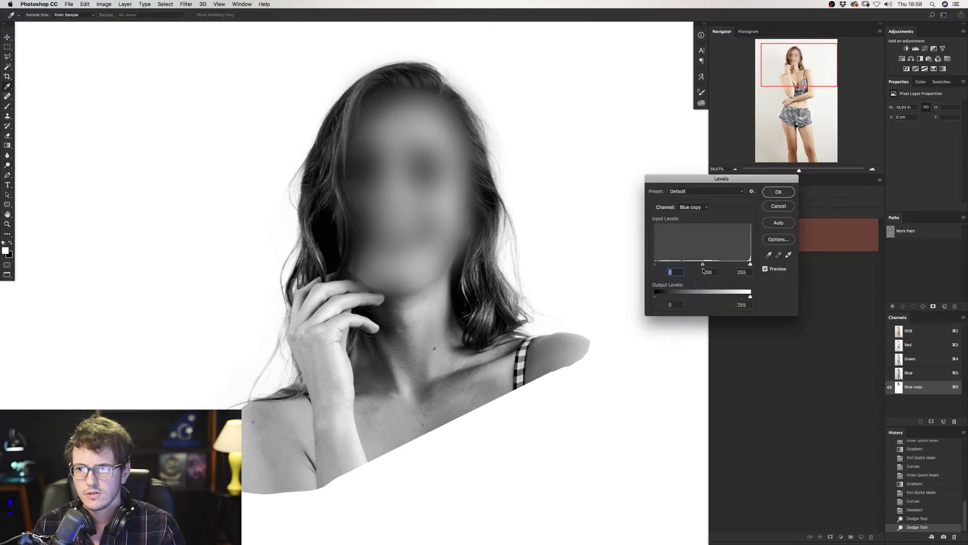
drag(704, 264, 745, 261)
key(Escape)
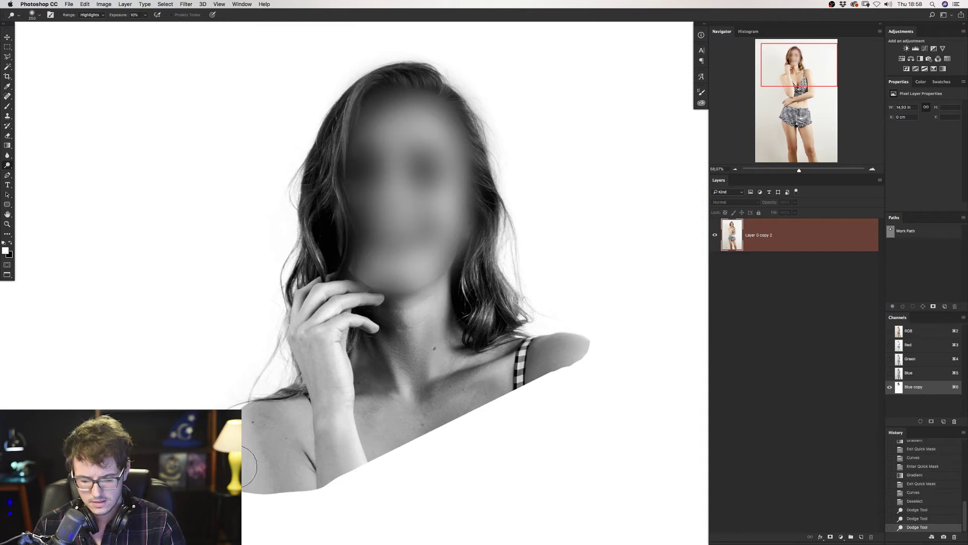
key(ctrl+l)
mouse_move(704, 263)
mouse_down()
mouse_move(748, 263)
mouse_move(704, 263)
mouse_up()
key(Escape)
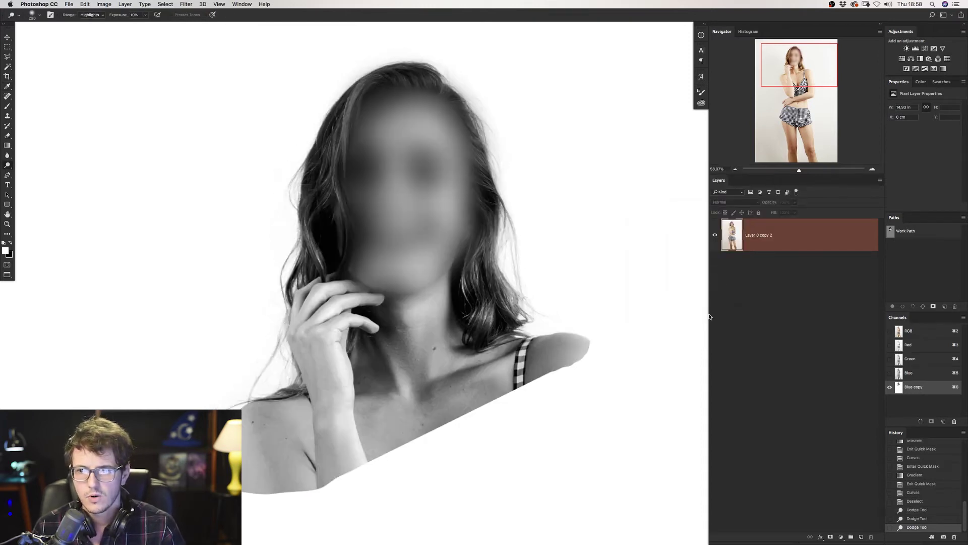
Apply a moderate Levels midtone darkening to the Blue copy, then zoom out to the upper body.
key(ctrl+l)
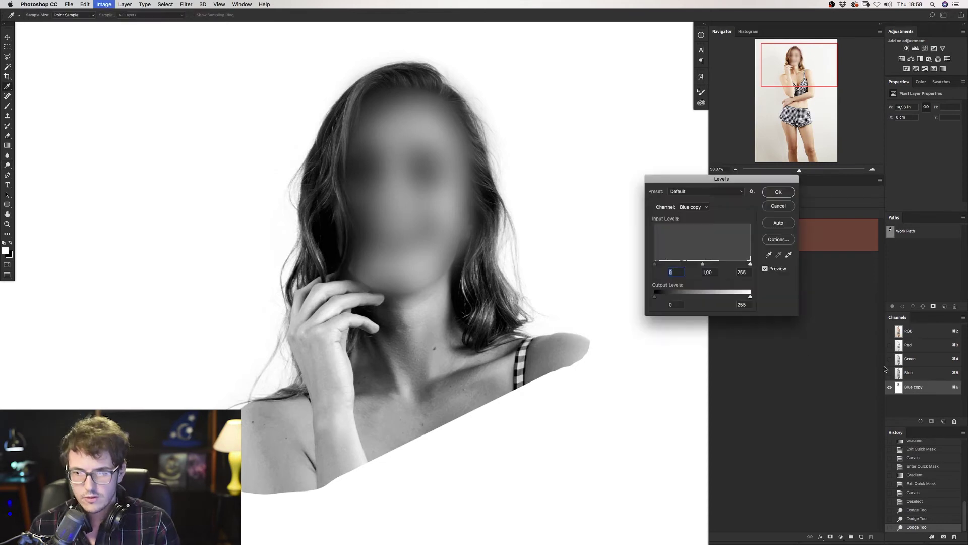
drag(703, 264, 717, 266)
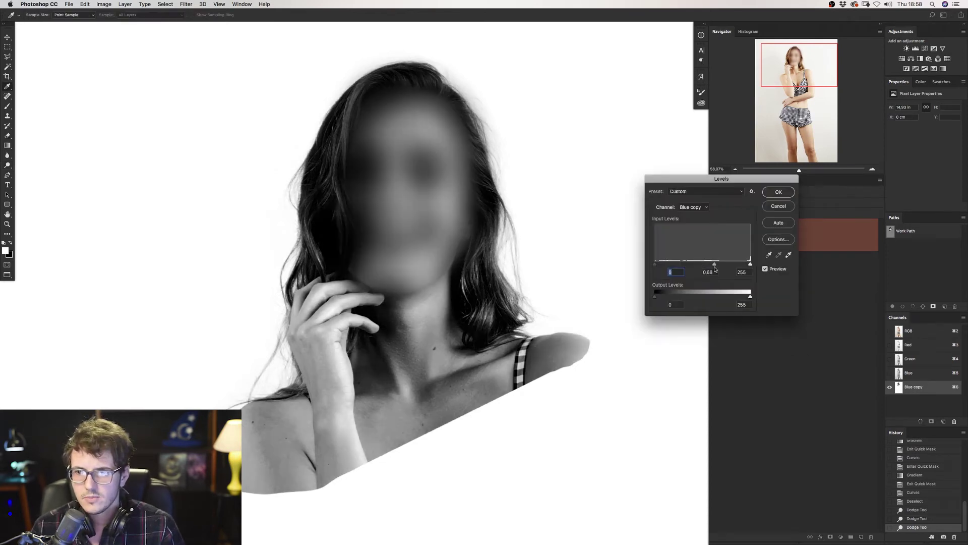
drag(715, 264, 714, 264)
scroll(535, 287, up, 2)
scroll(535, 286, up, 2)
scroll(535, 287, up, 2)
drag(534, 286, 580, 398)
drag(713, 264, 726, 264)
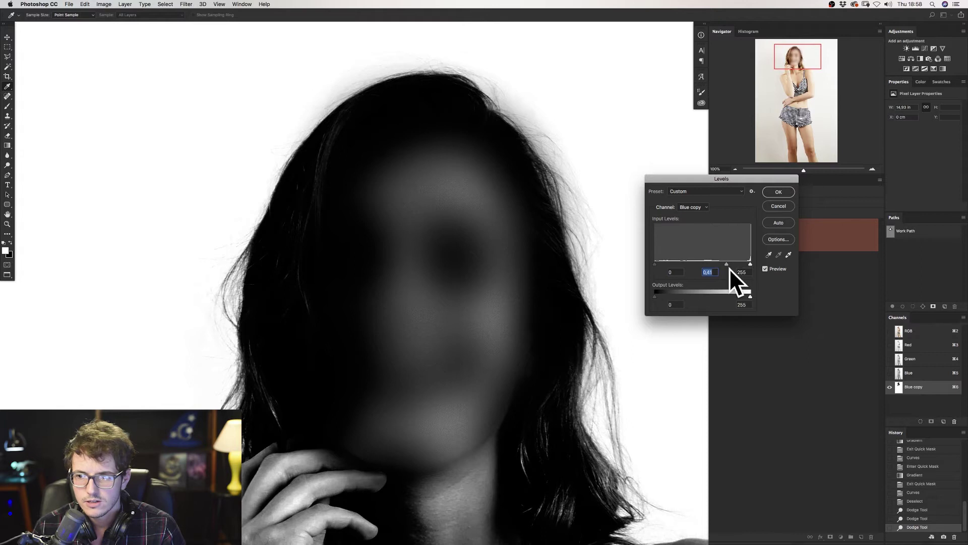
drag(726, 264, 708, 261)
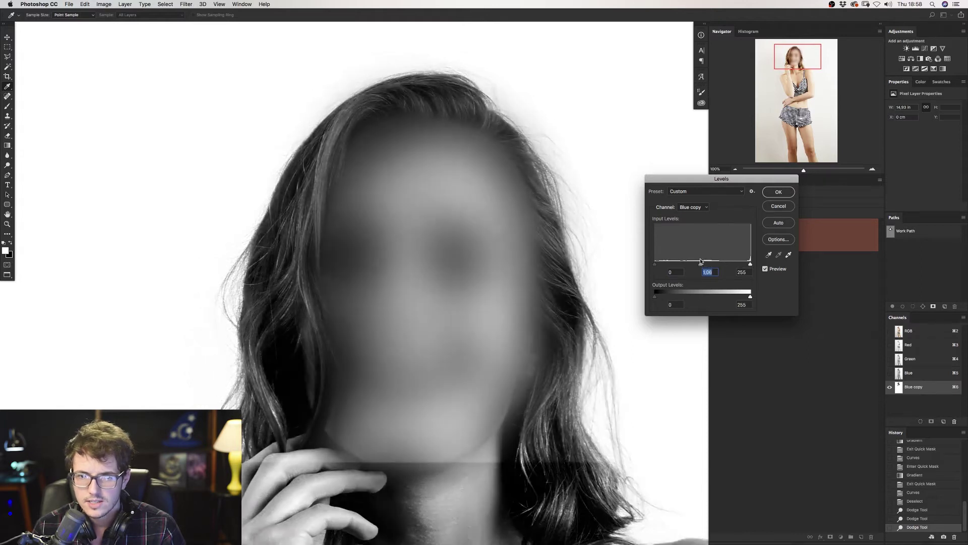
key(Return)
key(z)
mouse_move(539, 272)
mouse_down()
mouse_move(456, 261)
mouse_move(464, 264)
mouse_up()
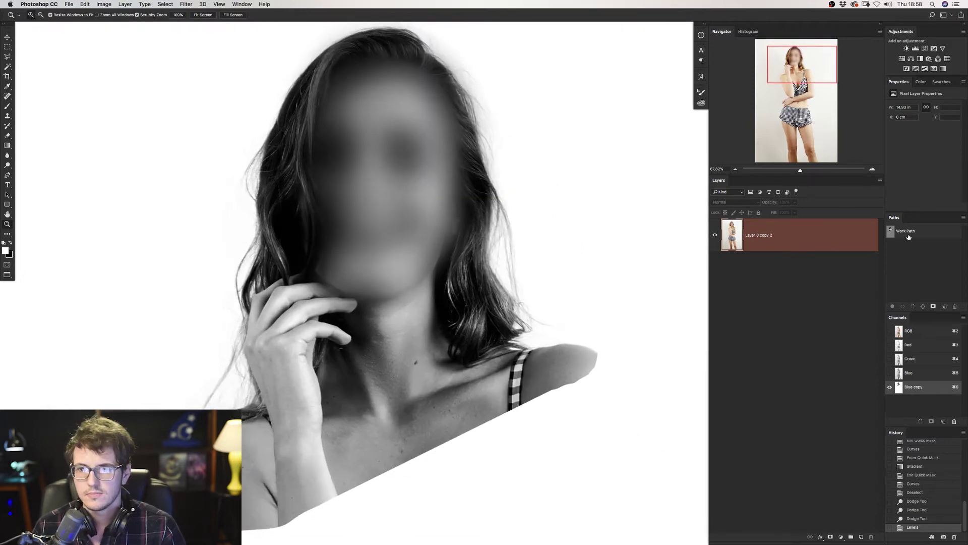
Invert the Blue copy channel into a white figure on black and zoom in on the head.
scroll(601, 233, up, 2)
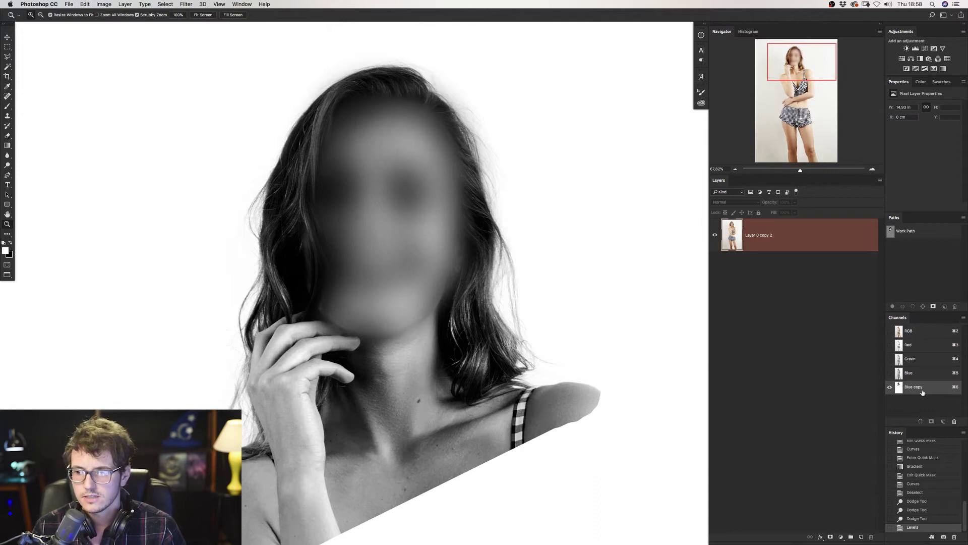
key(ctrl+a)
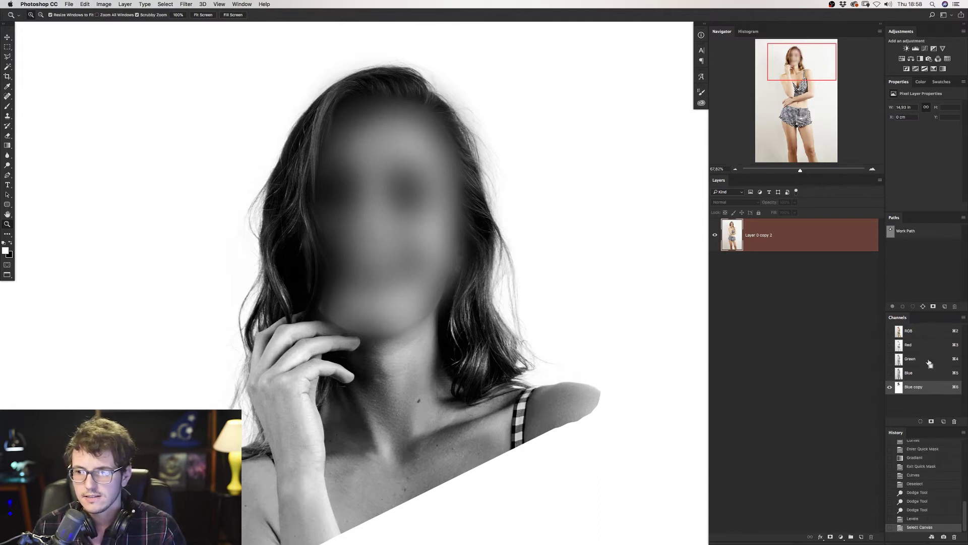
key(ctrl+d)
key(ctrl+i)
key(ctrl+a)
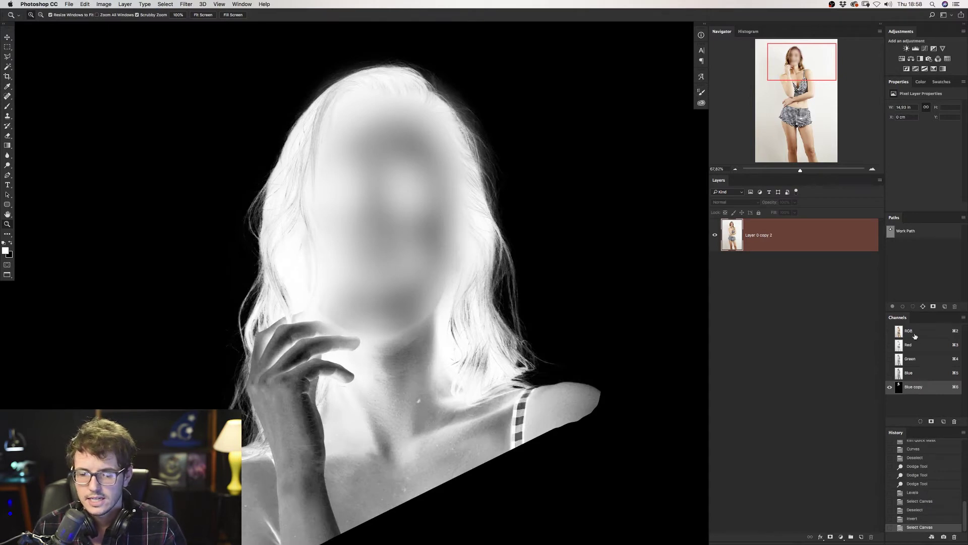
drag(315, 108, 370, 169)
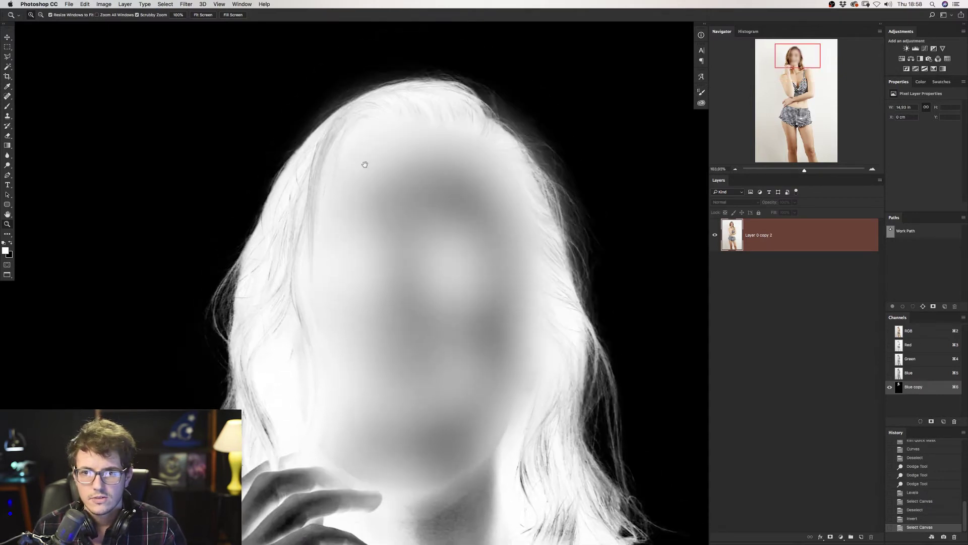
key(l)
key(ctrl+d)
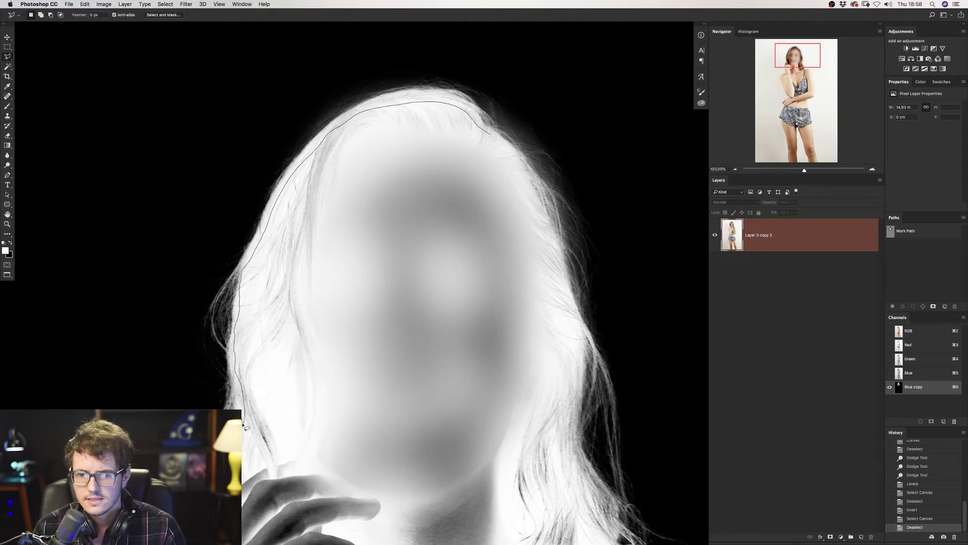
Finish the lasso just inside the head and body outline, down past the chest to the strap.
drag(245, 446, 261, 303)
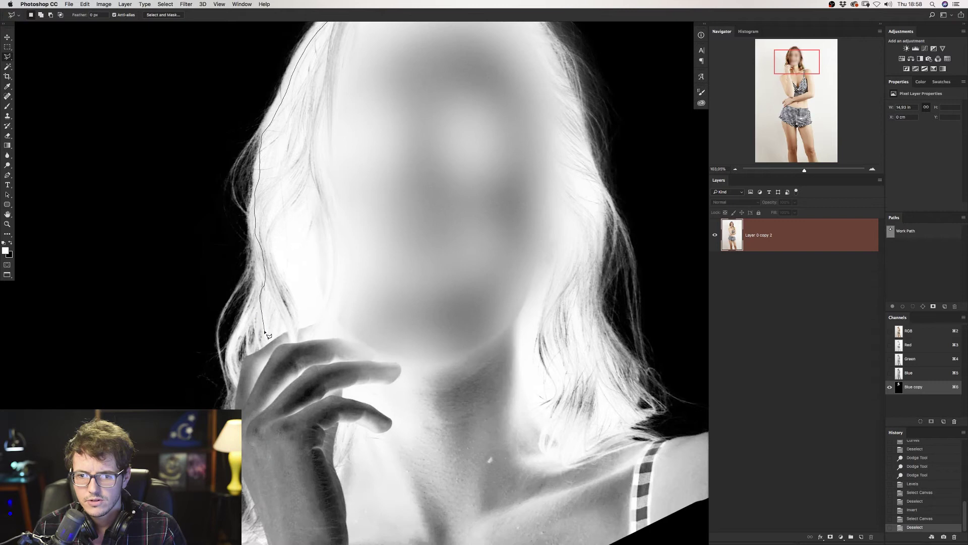
drag(273, 363, 251, 270)
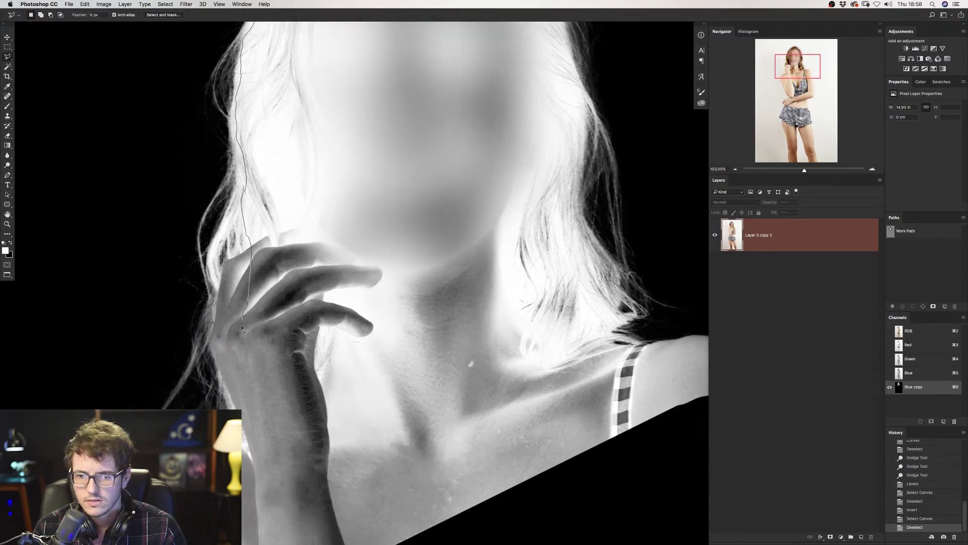
drag(385, 472, 616, 397)
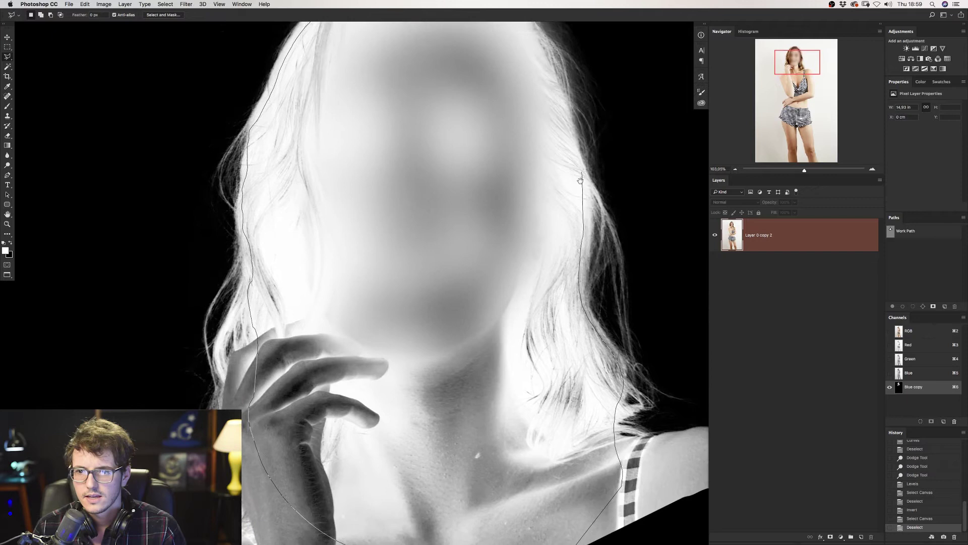
drag(577, 83, 575, 271)
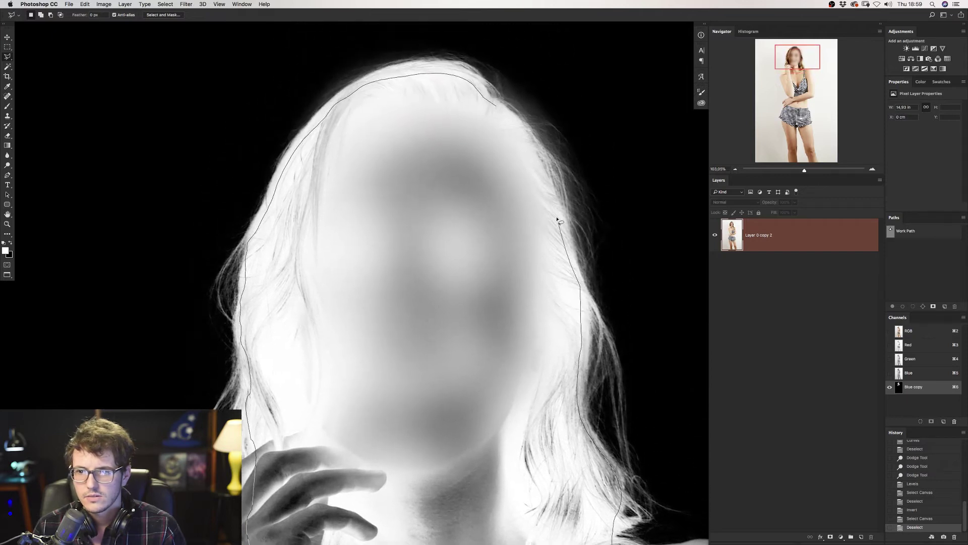
click(507, 116)
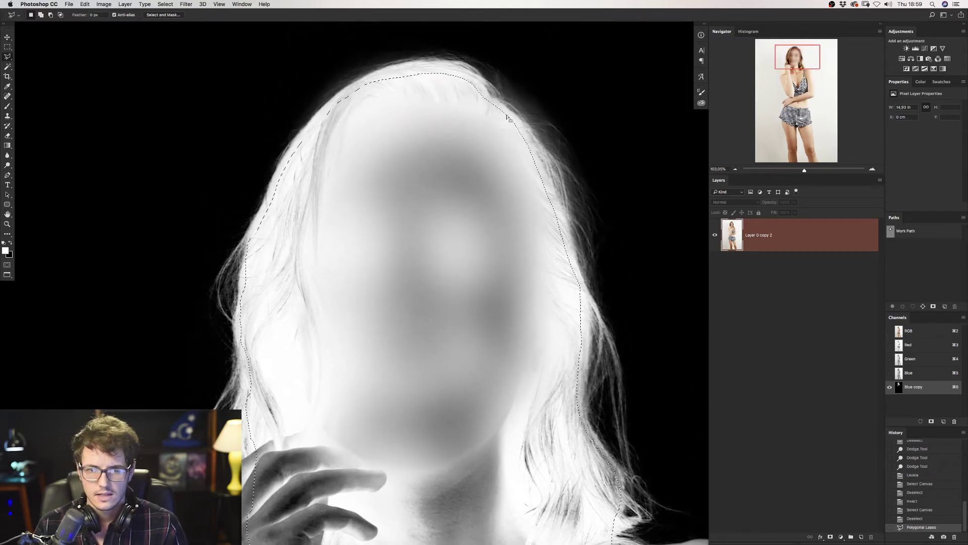
Feather the selection, fill it white, deselect, and set up a 60 px Dodge brush.
key(shift+F6)
key(Return)
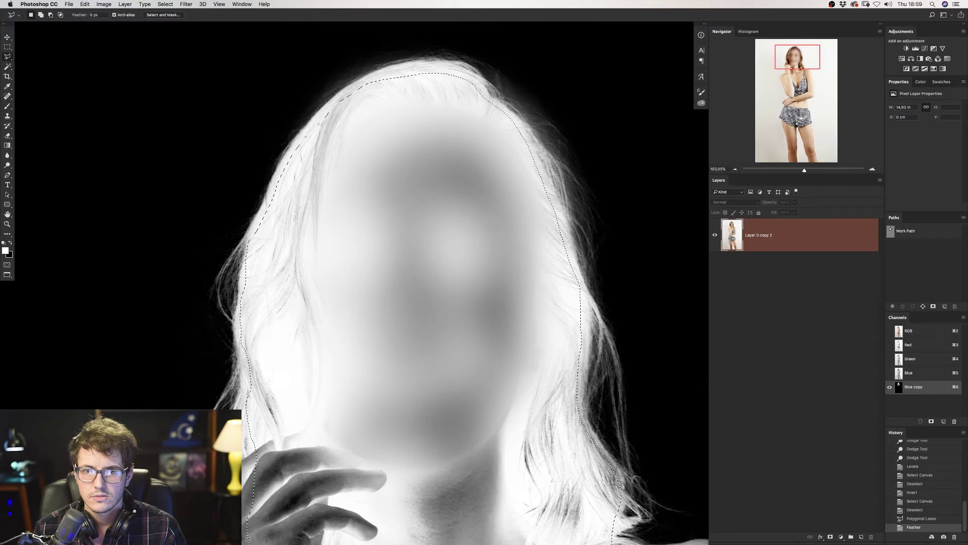
key(alt+BackSpace)
key(ctrl+d)
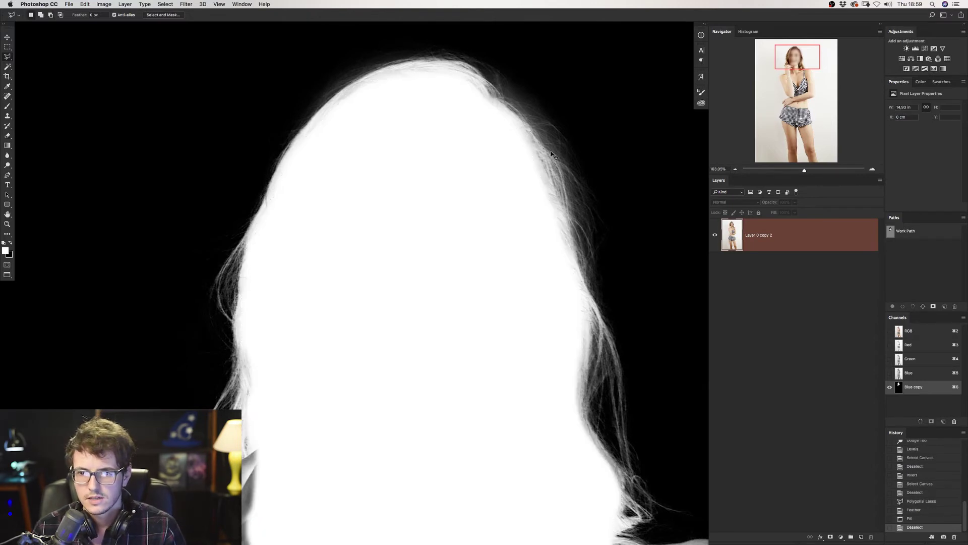
key(o)
key(bracketleft)
key(bracketleft)
key(bracketleft)
key(bracketleft)
key(bracketleft)
key(bracketleft)
key(bracketleft)
key(bracketleft)
key(bracketleft)
Dodge the hair strands along the top, right and left edges with a 60–90 px brush.
mouse_move(529, 158)
mouse_down()
mouse_move(554, 205)
mouse_move(564, 270)
mouse_move(526, 176)
mouse_up()
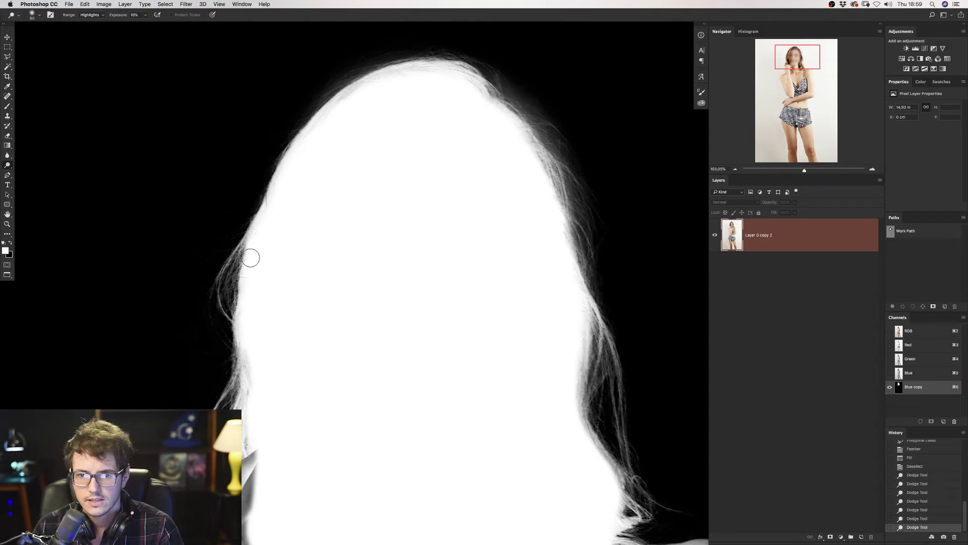
drag(476, 339, 469, 228)
mouse_move(575, 234)
mouse_down()
mouse_move(562, 283)
mouse_move(564, 255)
mouse_move(589, 342)
mouse_move(610, 369)
mouse_move(575, 315)
mouse_move(600, 353)
mouse_move(587, 407)
mouse_up()
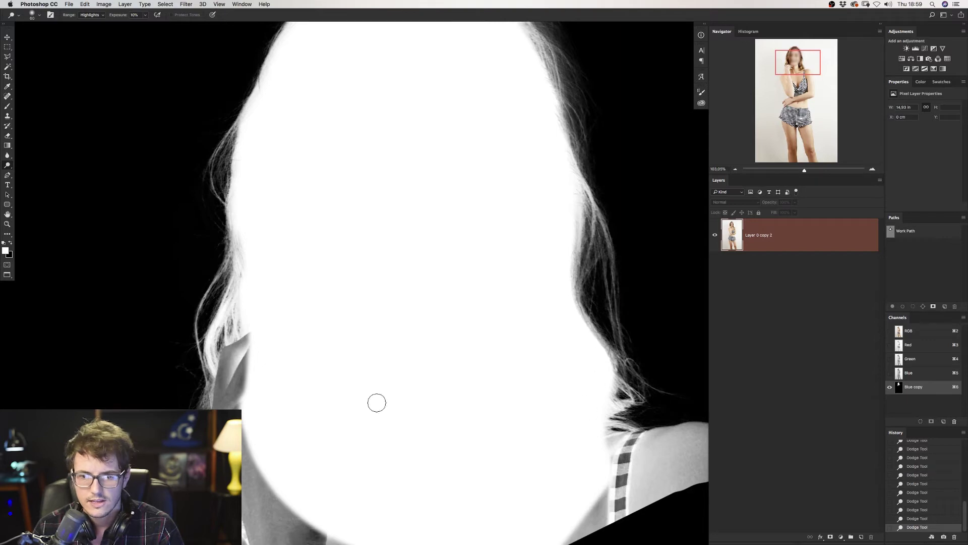
drag(273, 352, 287, 264)
key(bracketright)
key(bracketright)
key(bracketright)
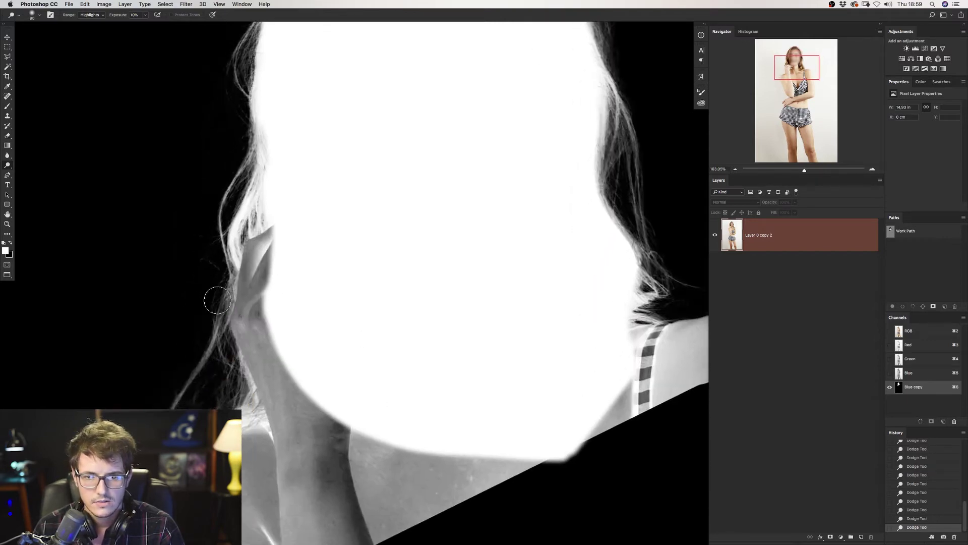
drag(213, 345, 224, 293)
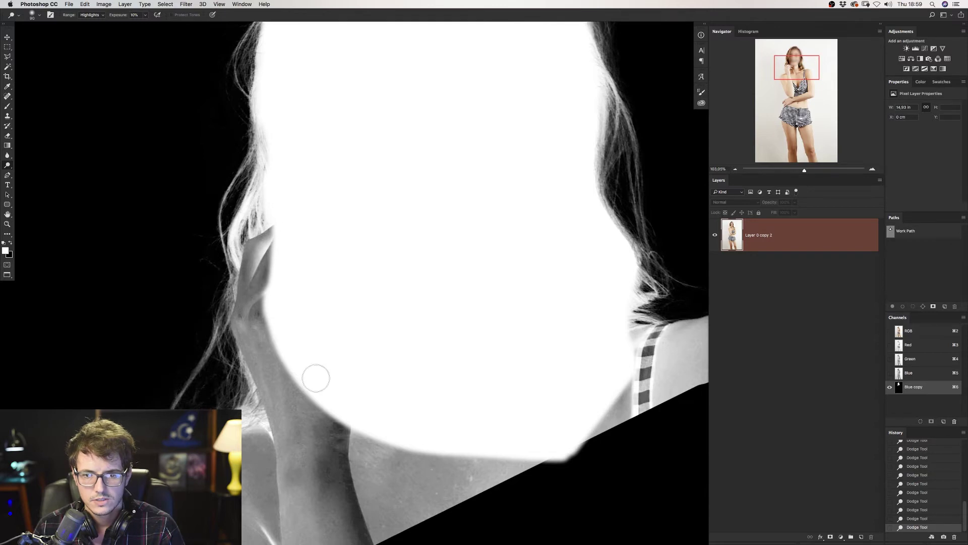
drag(402, 324, 335, 424)
key(ctrl+minus)
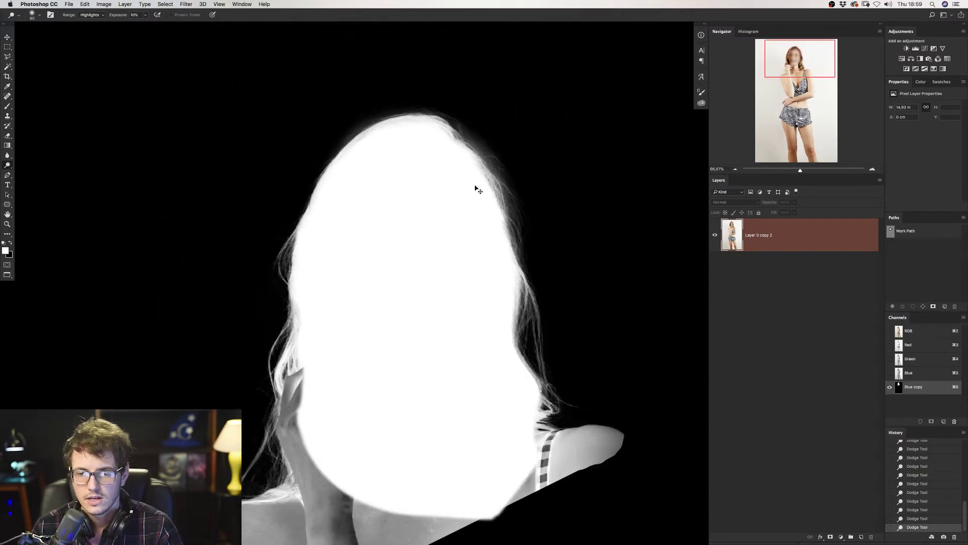
key(ctrl+plus)
Set the Burn tool to Midtones at 25% exposure, replacing a too-strong burn stroke.
alt+click(8, 165)
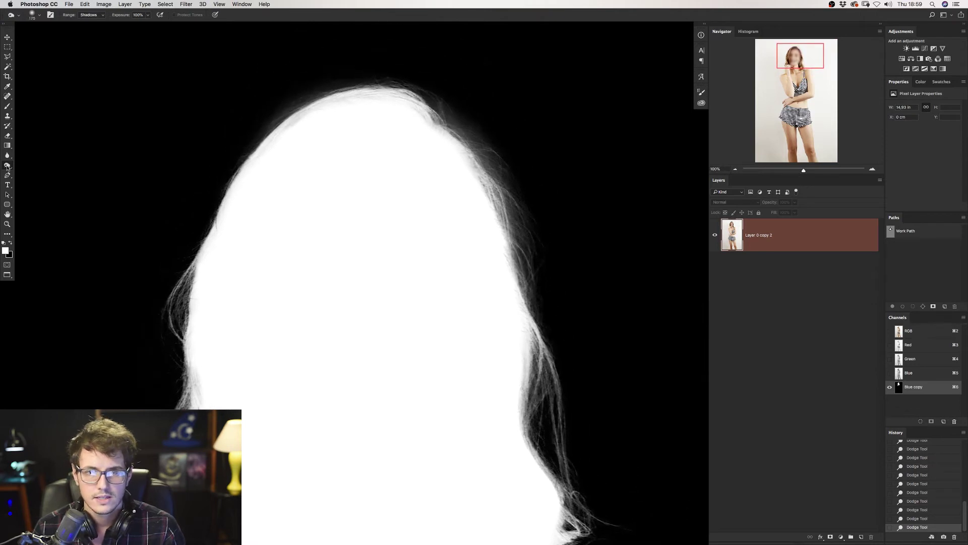
drag(440, 93, 512, 190)
key(ctrl+z)
key(2)
key(5)
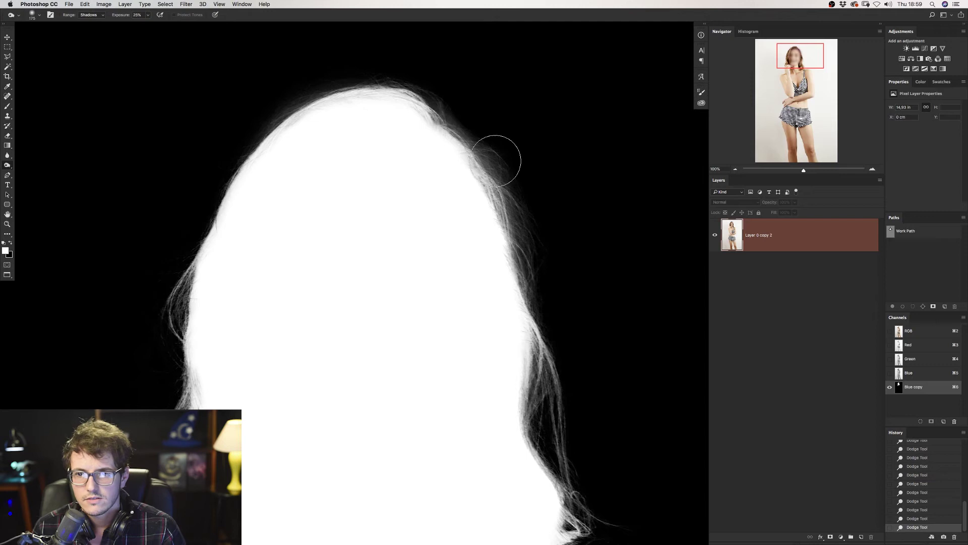
click(91, 19)
click(90, 24)
Burn the grey haze beside the right hair, then return to the RGB composite.
drag(513, 183, 549, 207)
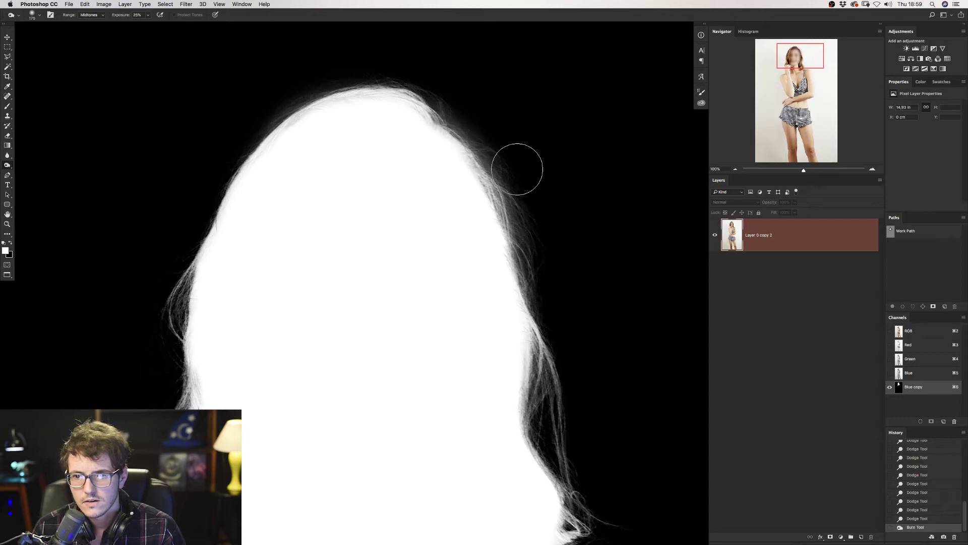
click(585, 201)
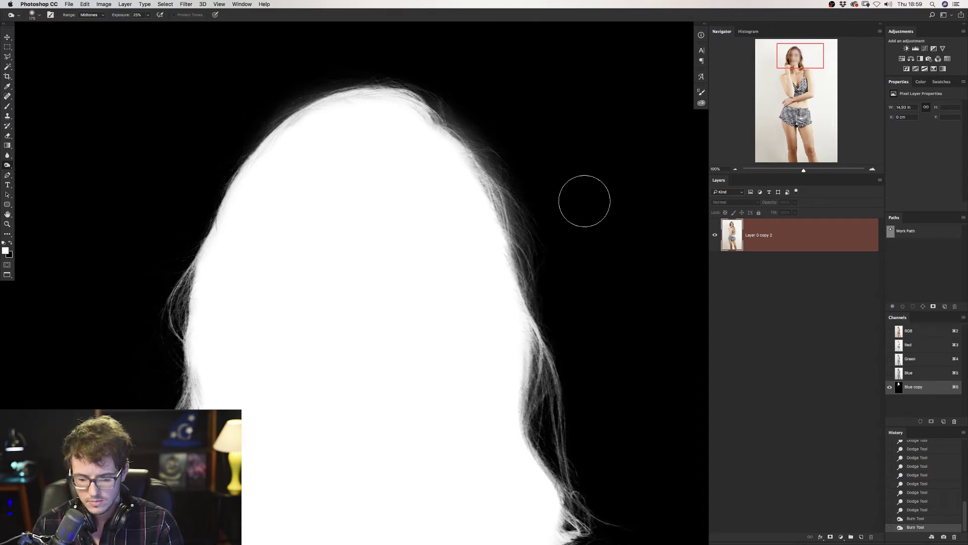
key(super+minus)
drag(562, 372, 525, 244)
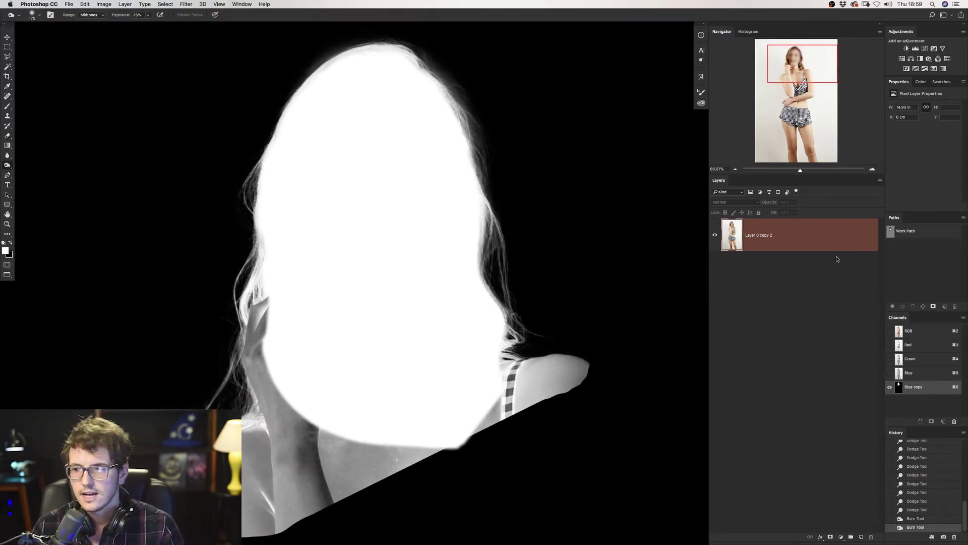
click(926, 334)
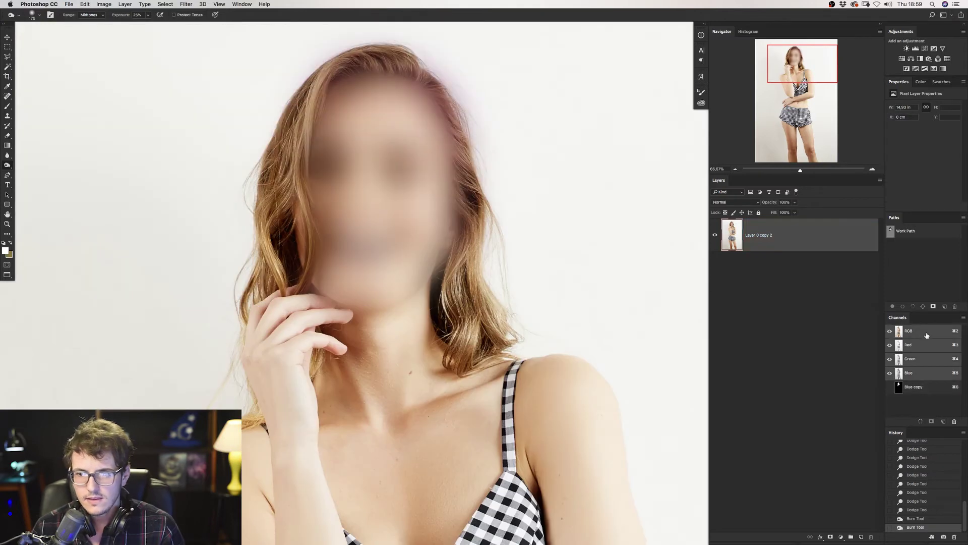
Copy the Blue copy channel into a new layer mask on Layer 0 copy 2.
click(919, 391)
key(super+a)
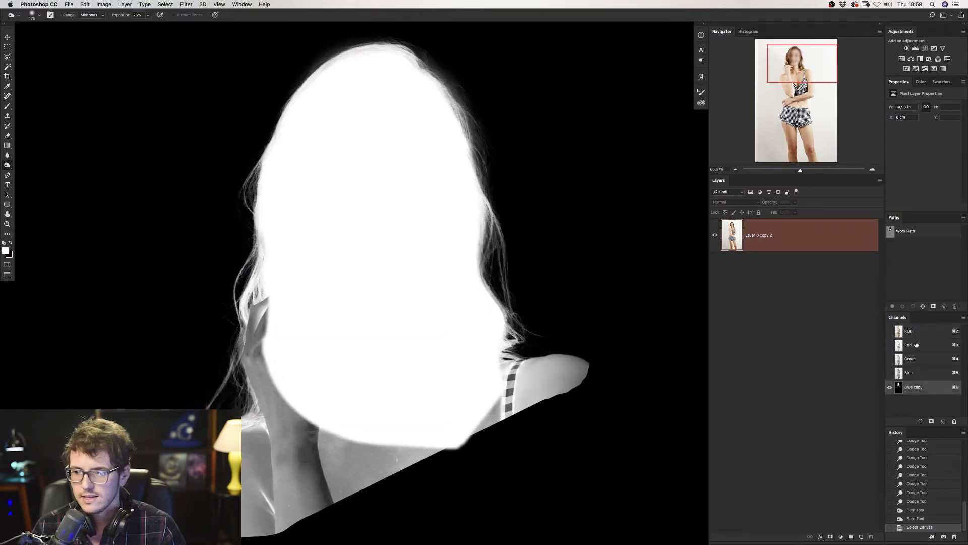
key(super+2)
key(super+d)
click(831, 538)
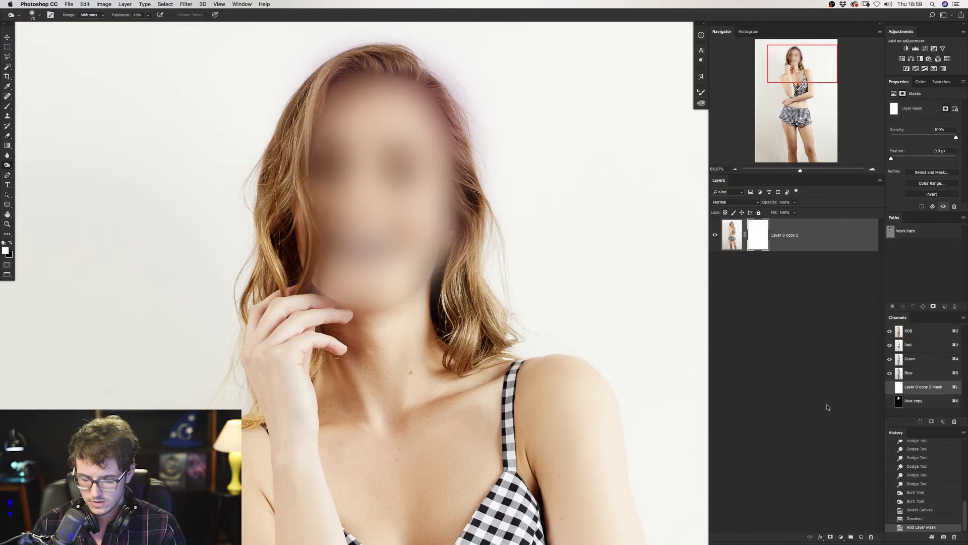
key(super+v)
key(super+d)
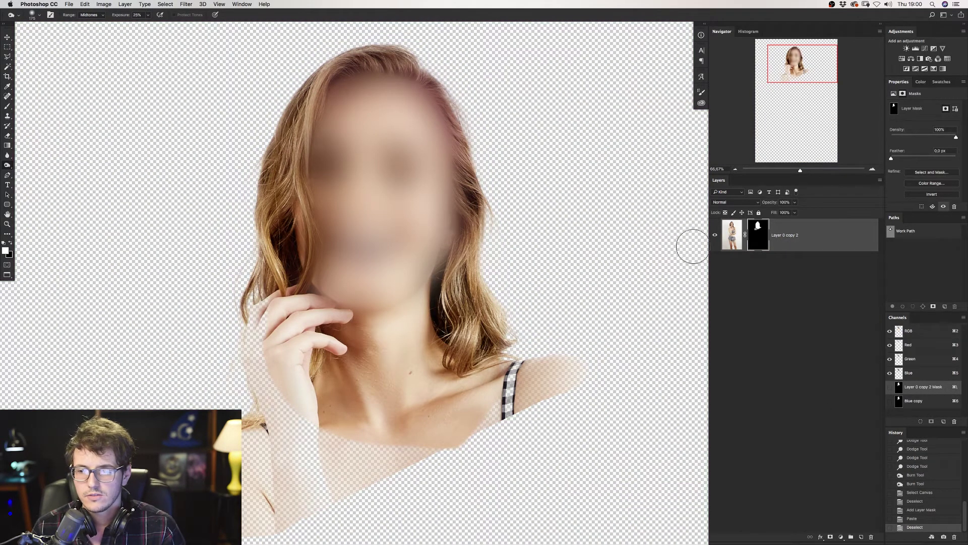
click(845, 538)
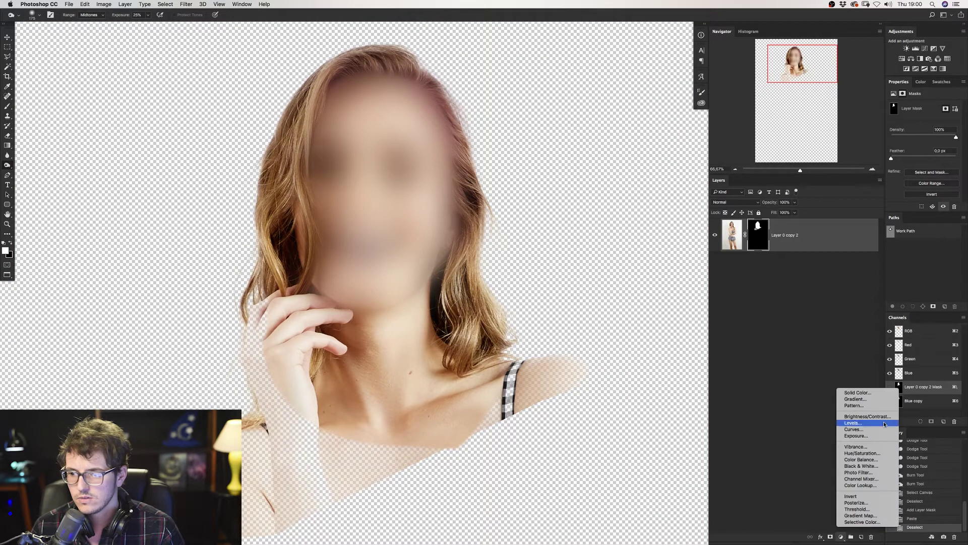
Add a radial Gradient Fill layer starting from the Red, Green gradient preset.
click(857, 397)
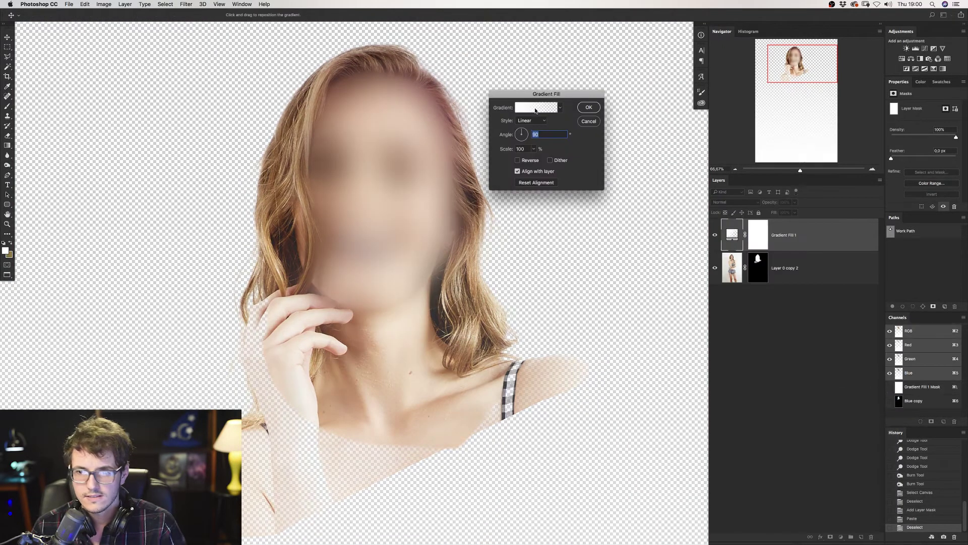
click(529, 120)
click(526, 126)
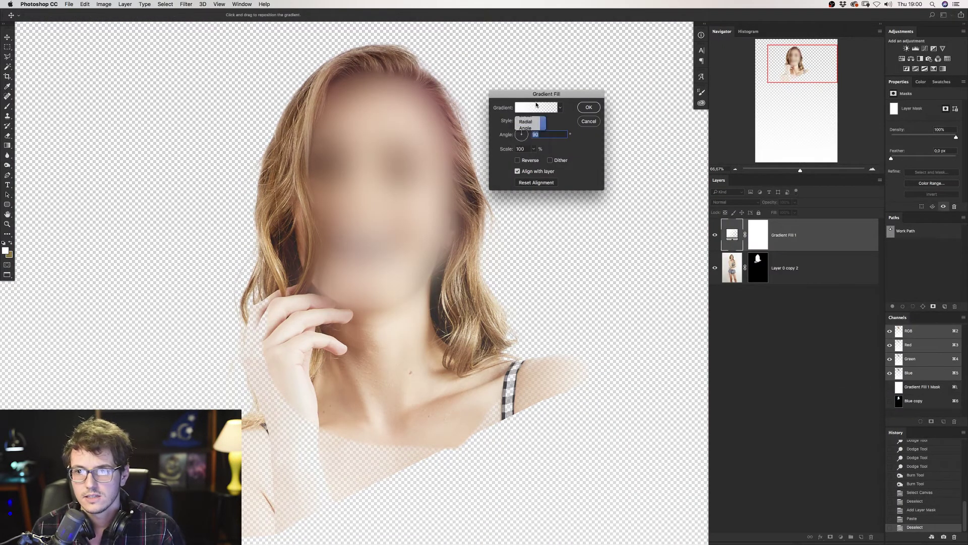
click(536, 107)
click(775, 160)
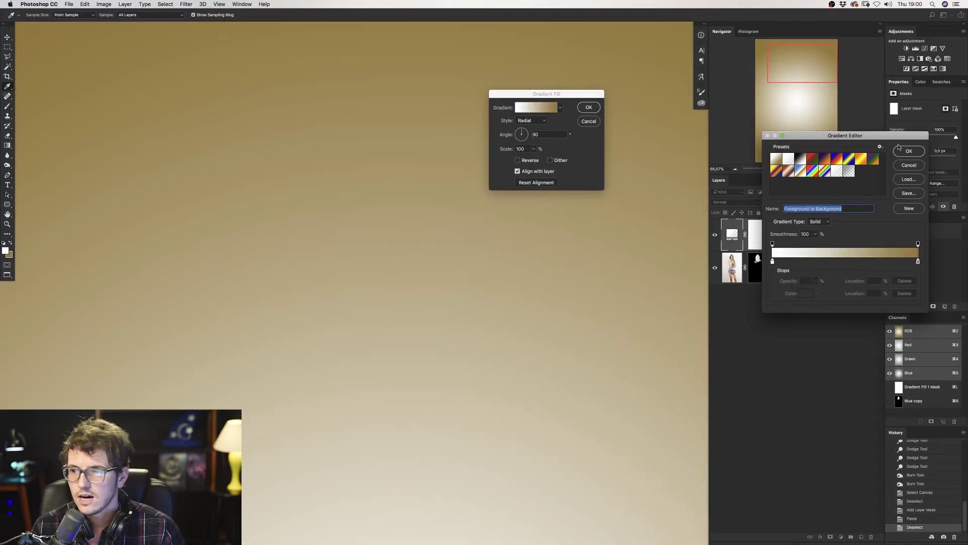
click(813, 160)
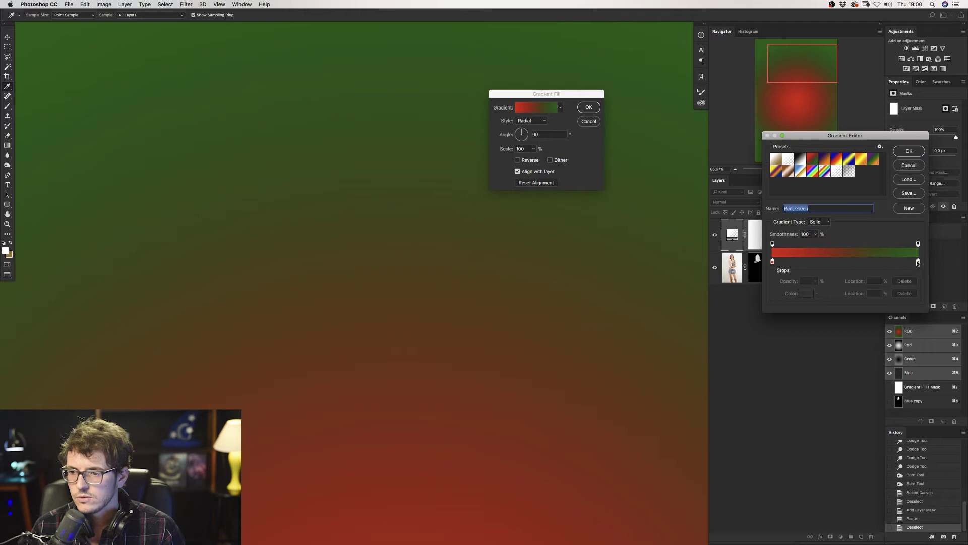
Edit the gradient stops into an all-green gradient using a lighter green.
double_click(773, 262)
key(Escape)
click(889, 262)
mouse_move(890, 261)
mouse_down()
mouse_move(795, 262)
mouse_move(776, 290)
mouse_move(764, 260)
mouse_up()
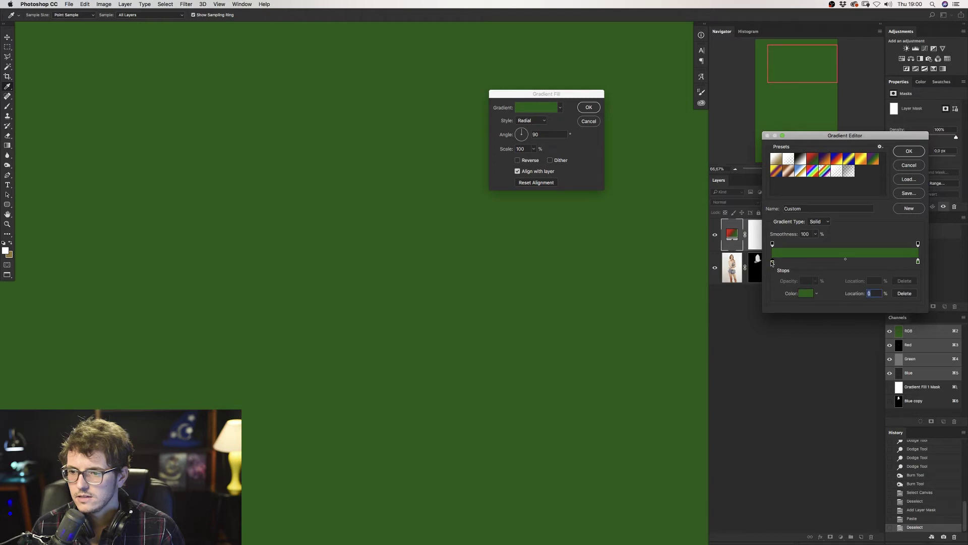
double_click(772, 262)
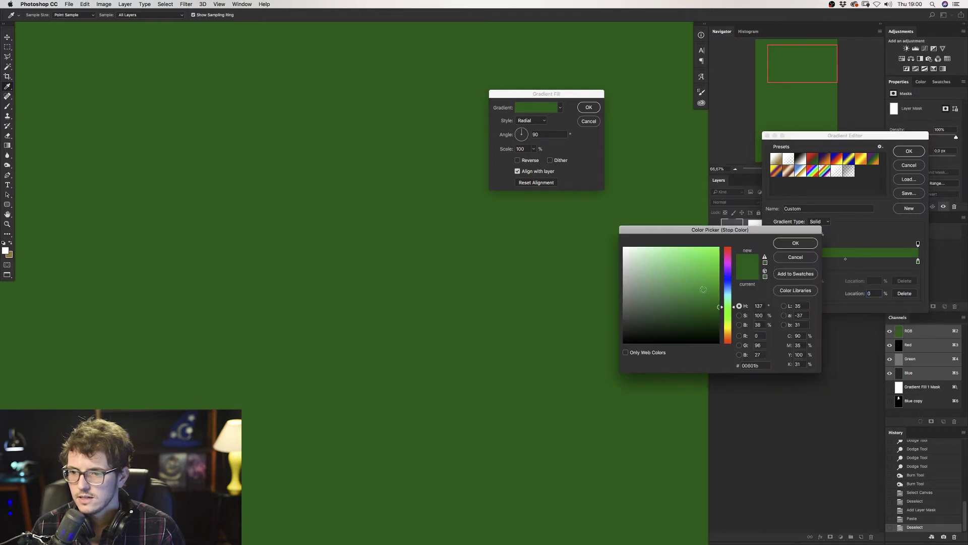
drag(703, 290, 719, 278)
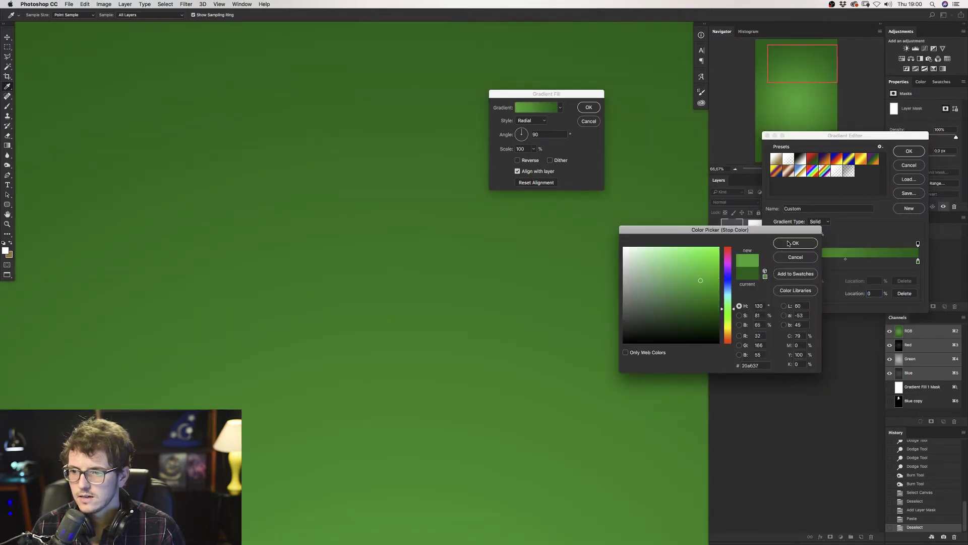
click(790, 243)
key(Return)
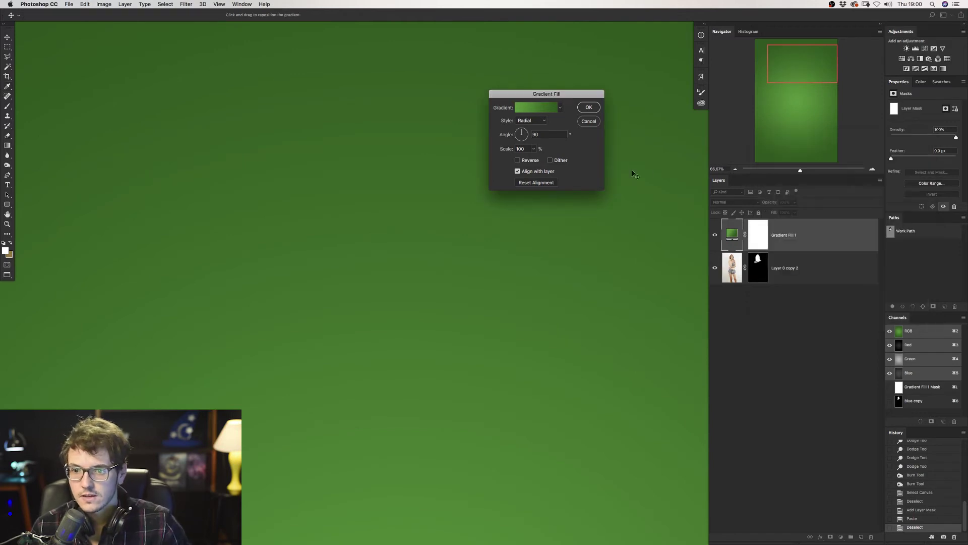
Confirm the green radial gradient fill and move it beneath the portrait layer.
click(518, 160)
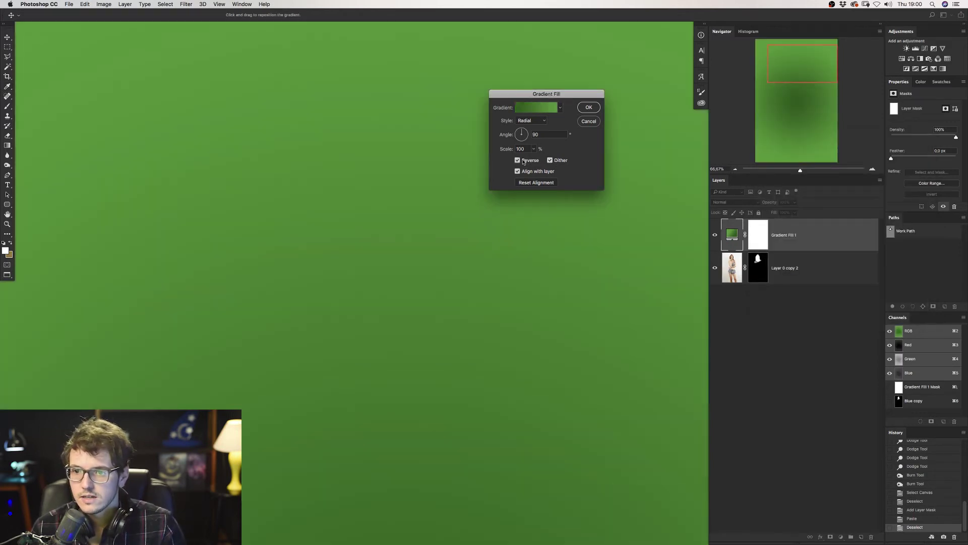
click(523, 161)
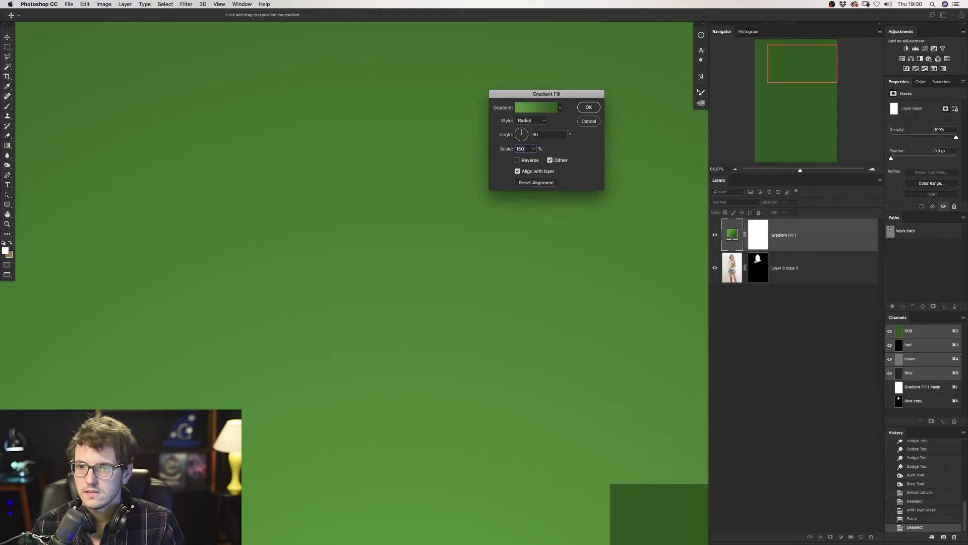
text(50)
key(Return)
drag(821, 238, 814, 360)
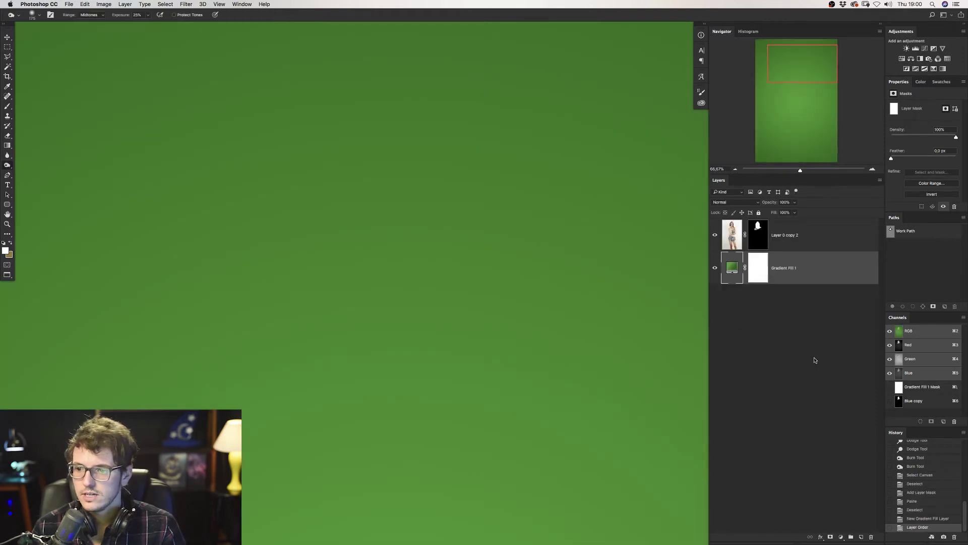
Duplicate the portrait layer beneath the original and delete the duplicate's layer mask.
key(z)
mouse_move(489, 184)
mouse_down()
mouse_move(523, 182)
mouse_move(515, 190)
mouse_up()
mouse_move(201, 390)
mouse_down()
mouse_move(318, 266)
mouse_move(310, 459)
mouse_up()
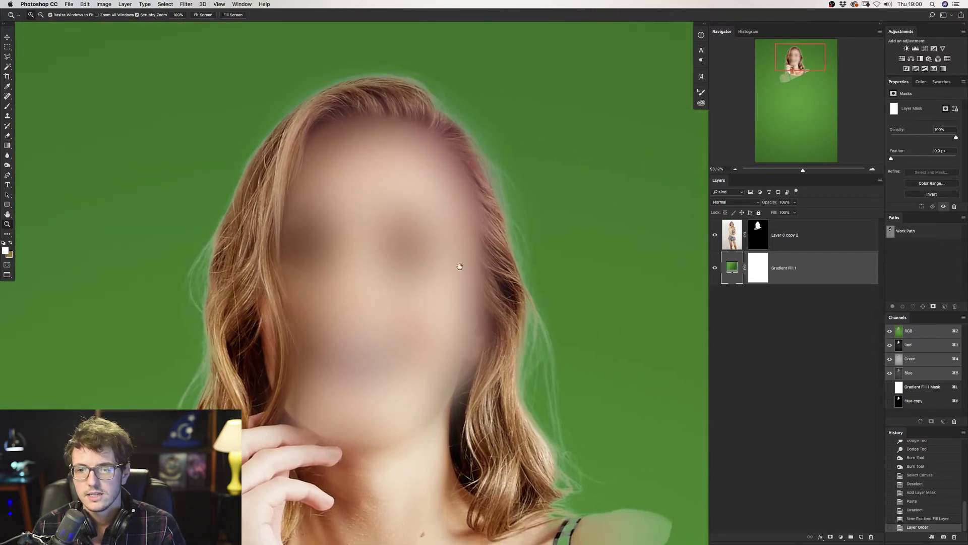
drag(800, 243, 762, 267)
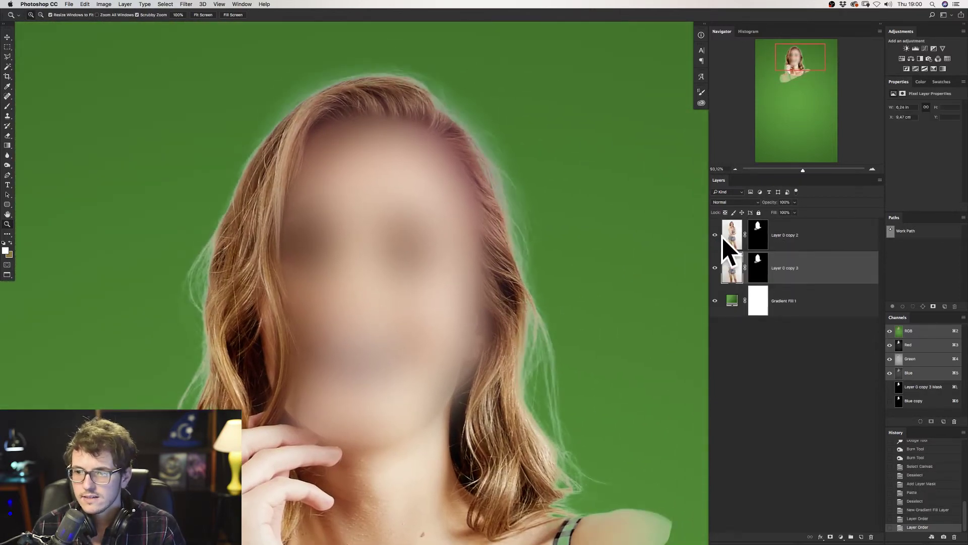
right_click(764, 266)
click(773, 278)
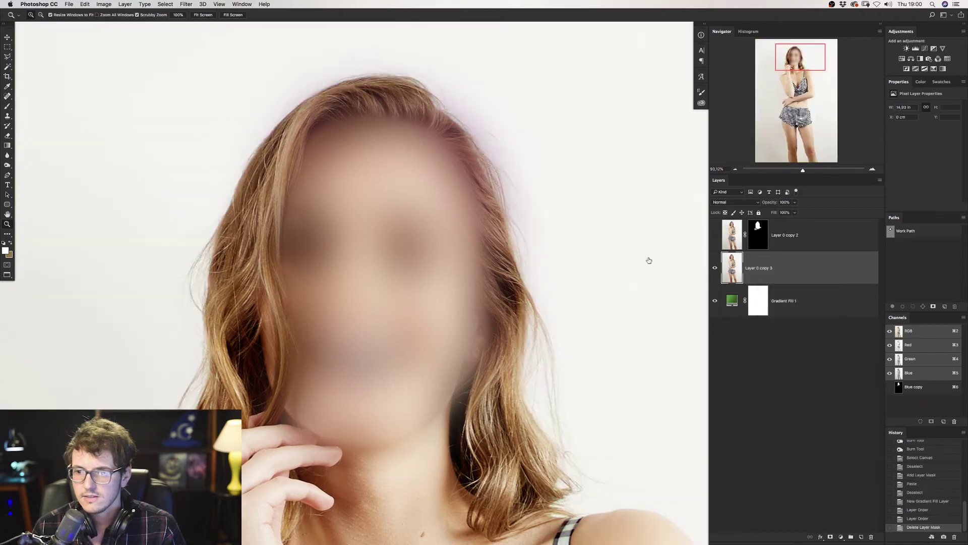
Set the duplicate's blend mode to Multiply and toggle its visibility to compare.
key(v)
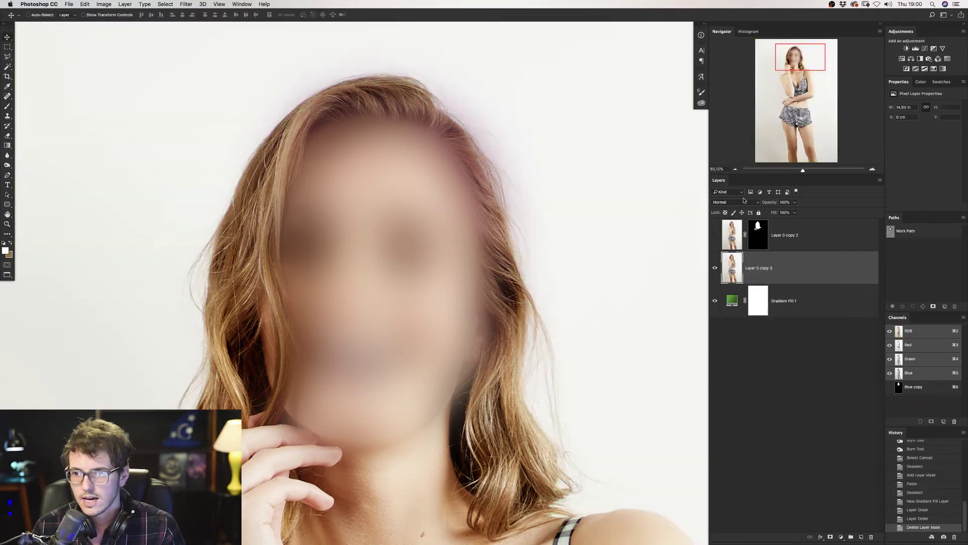
click(744, 202)
click(741, 223)
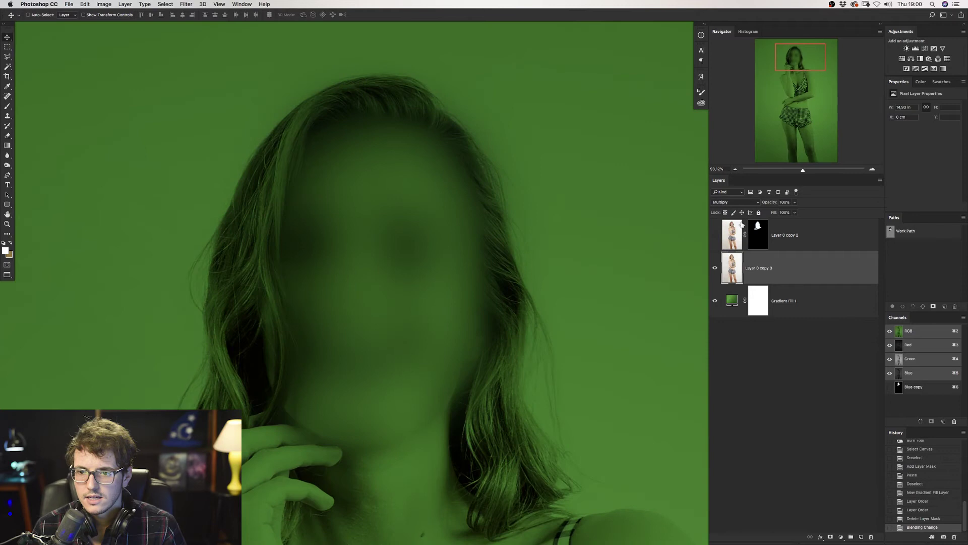
click(715, 269)
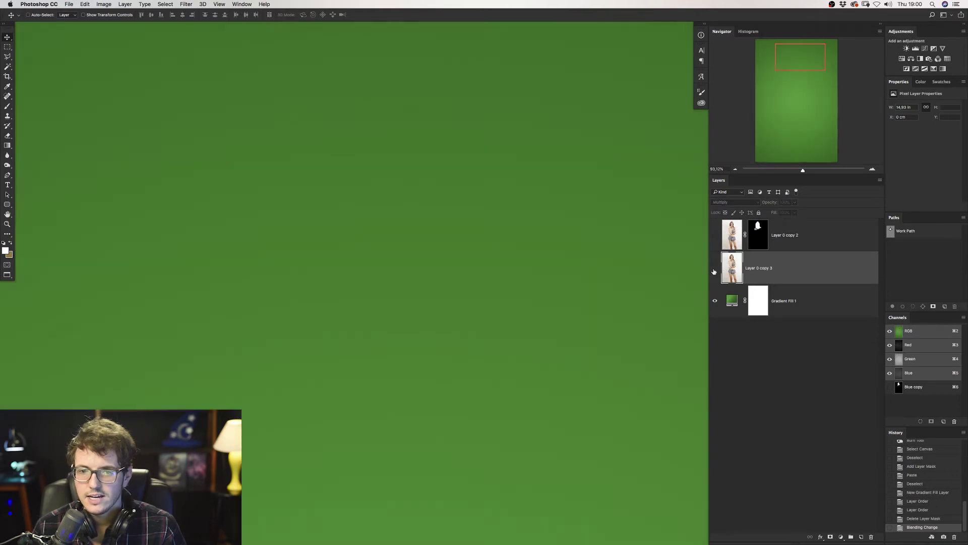
key(l)
key(z)
scroll(424, 207, down, 3)
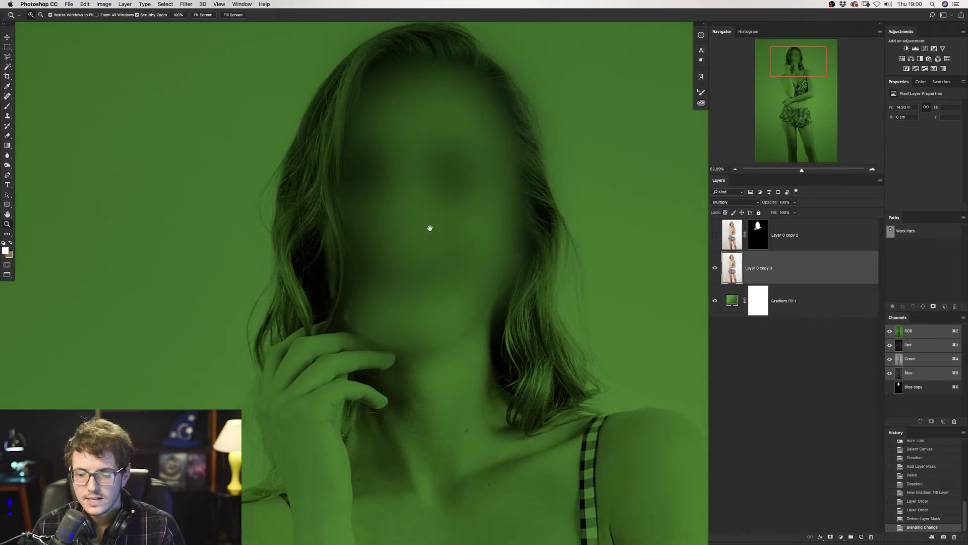
scroll(404, 149, up, 2)
scroll(415, 152, down, 1)
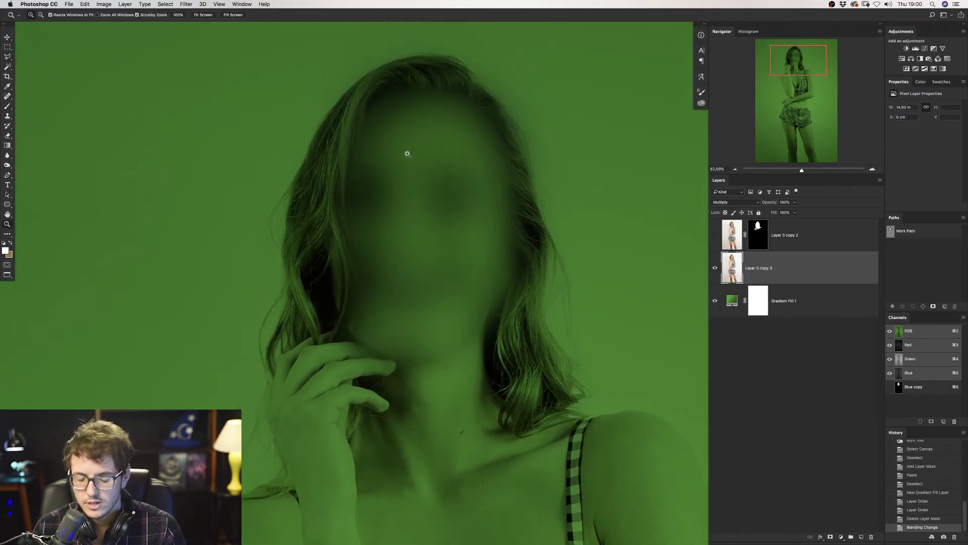
Lasso an outline around the head, collarbone and shoulders.
key(l)
click(397, 37)
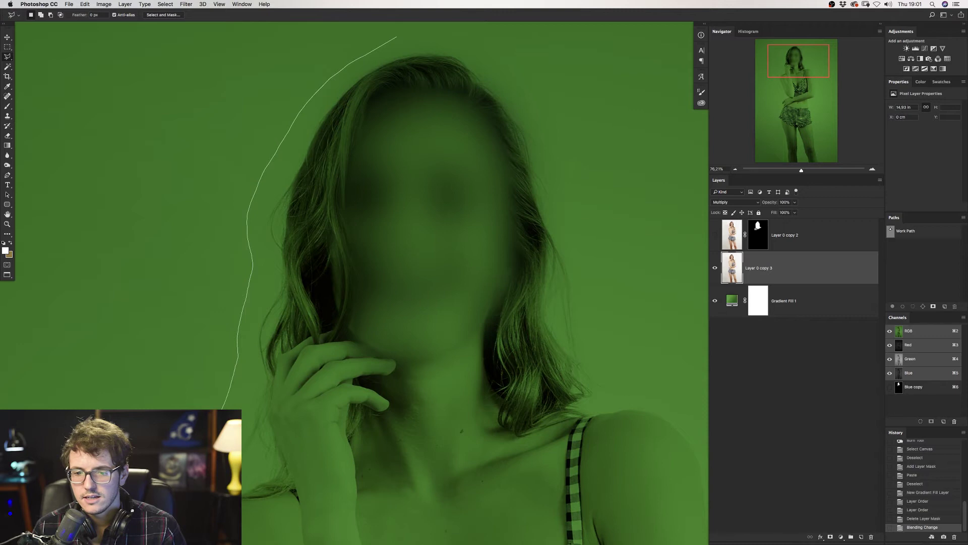
drag(222, 408, 215, 381)
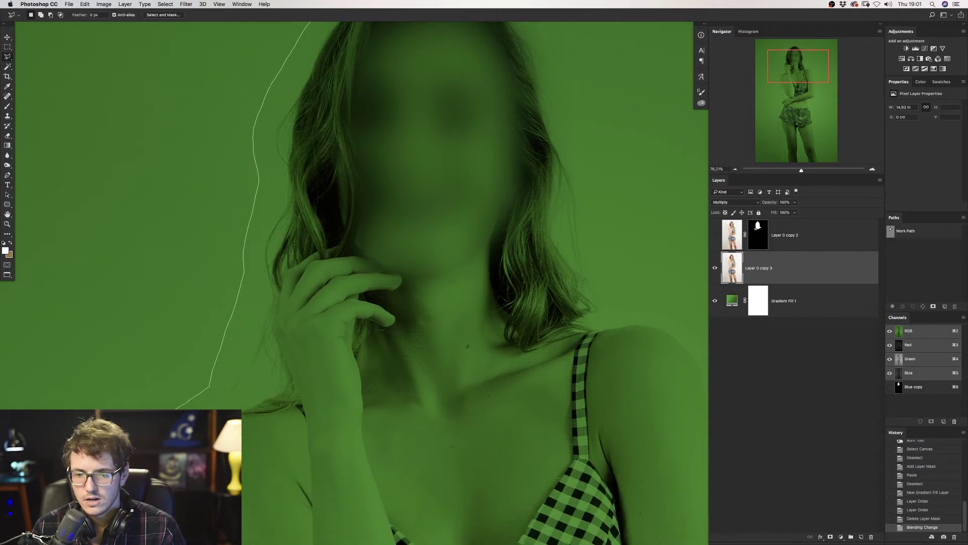
mouse_move(264, 484)
mouse_down()
mouse_move(492, 460)
mouse_move(634, 379)
mouse_up()
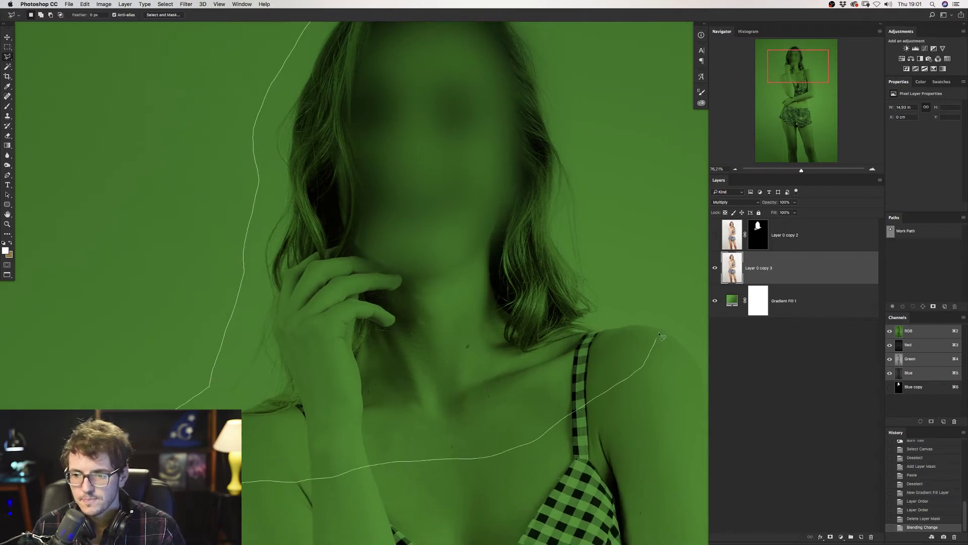
mouse_move(590, 134)
mouse_down()
mouse_move(595, 217)
mouse_move(590, 198)
mouse_up()
drag(446, 62, 471, 64)
Feather the selection 25 px, mask the Multiply copy with it, and disable the top portrait's mask.
key(shift+F6)
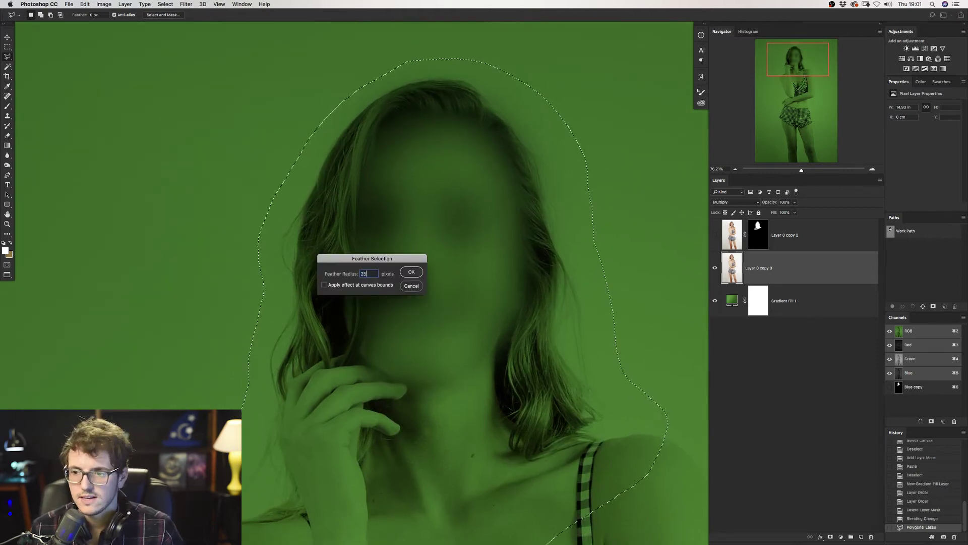
key(Return)
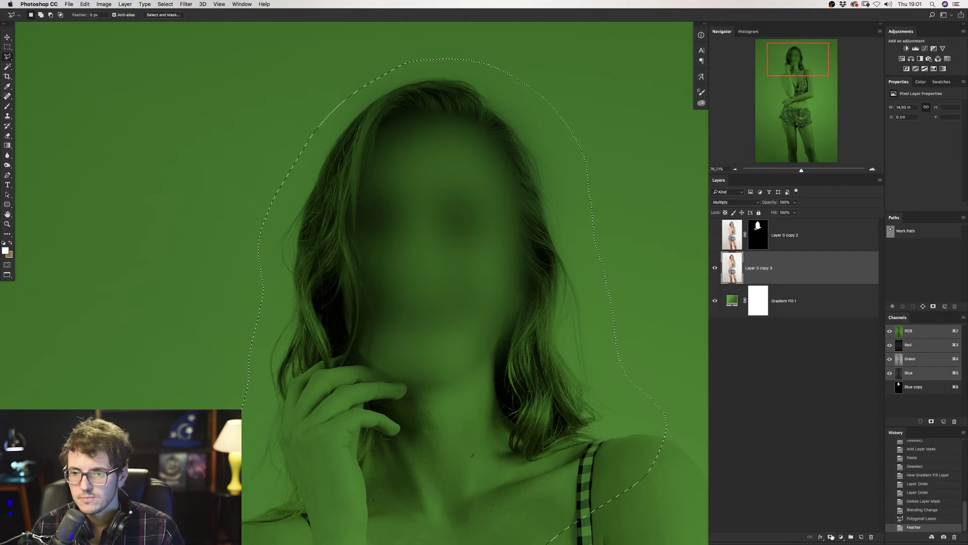
click(831, 537)
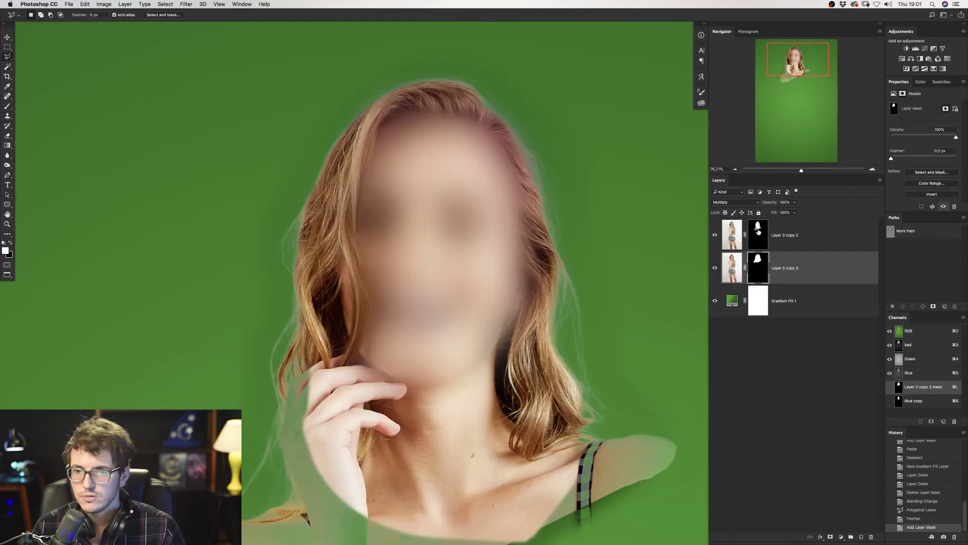
shift+click(758, 234)
Zoom in on the hair edge and re-enable the top portrait's layer mask.
key(z)
mouse_move(291, 180)
mouse_down()
mouse_move(357, 143)
mouse_move(345, 294)
mouse_up()
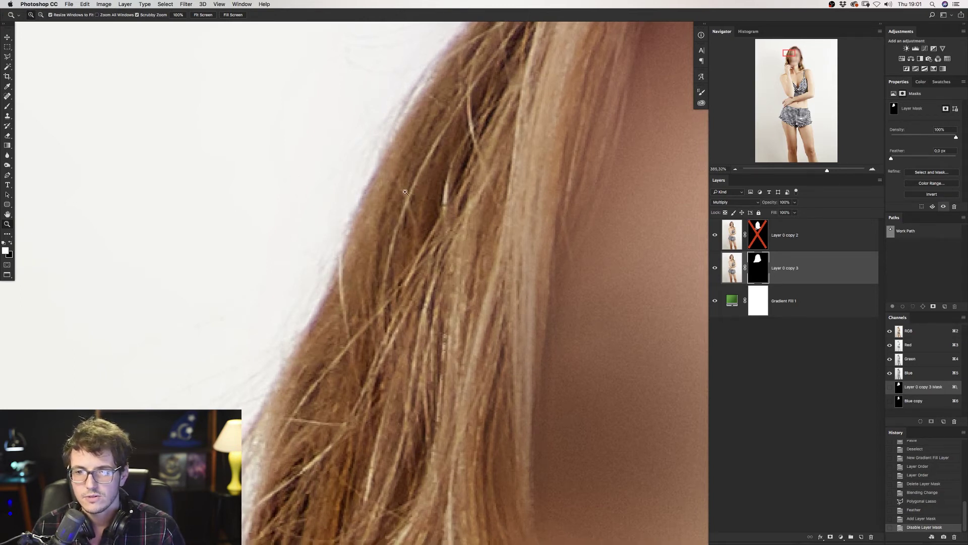
scroll(345, 333, down, 10)
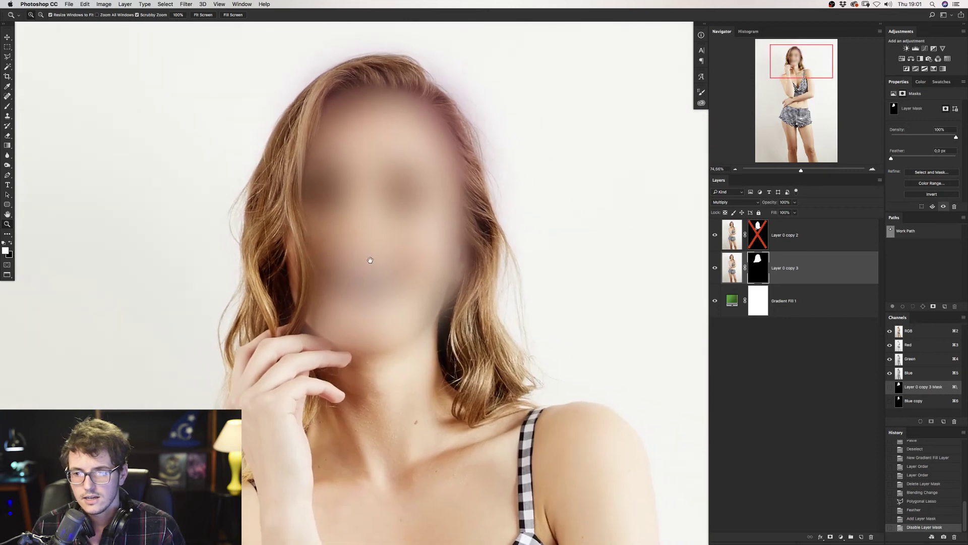
drag(370, 260, 378, 272)
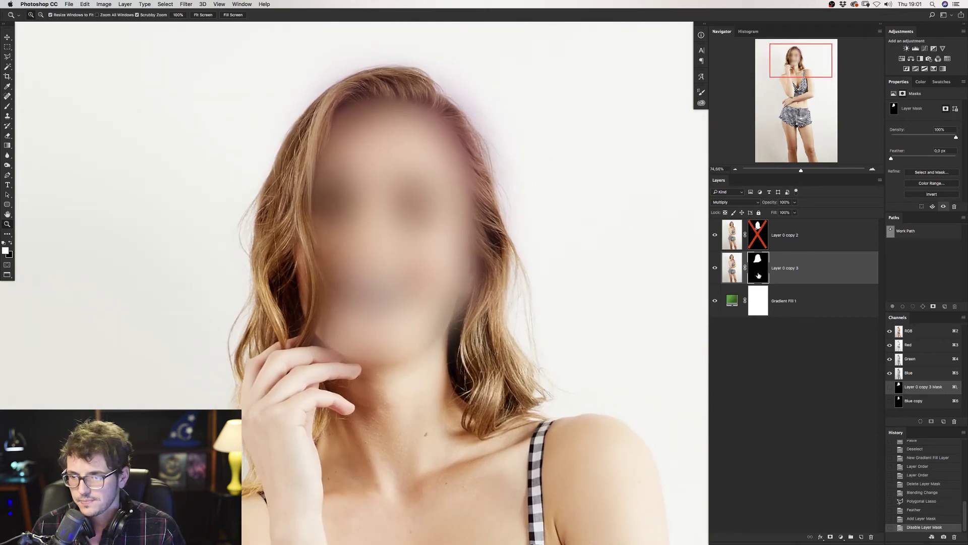
shift+click(755, 239)
Compare the hair with the top portrait layer hidden and shown, then load its mask as a selection.
click(716, 235)
scroll(407, 284, up, 5)
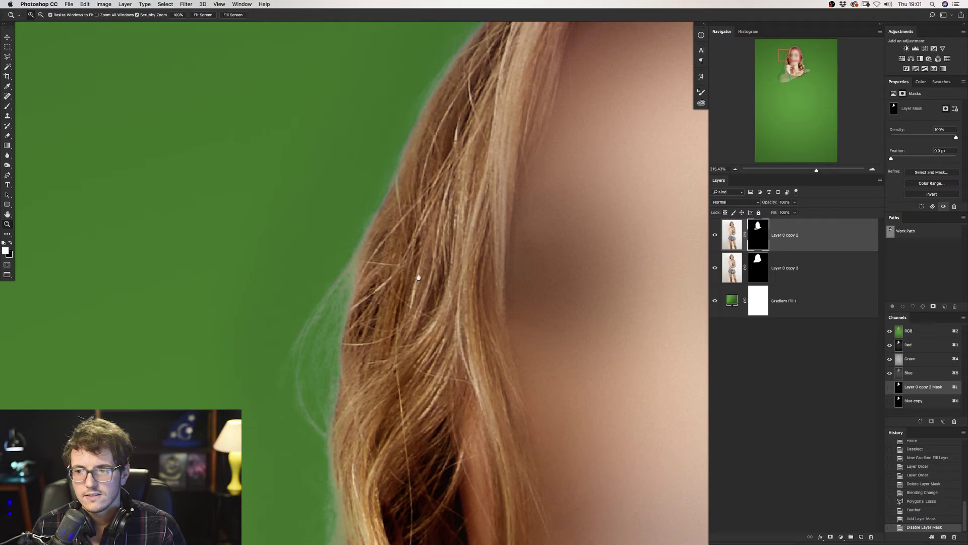
click(715, 235)
click(715, 235)
click(716, 235)
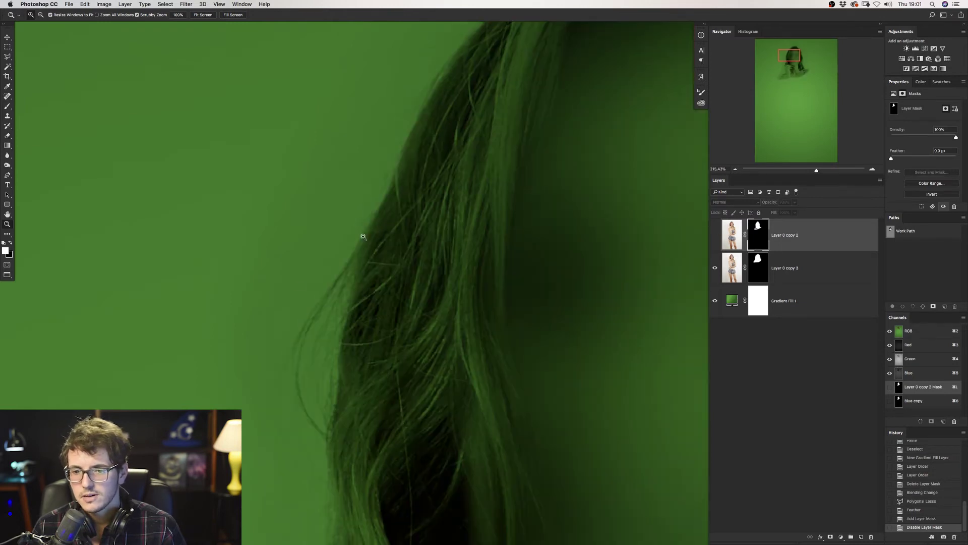
click(716, 236)
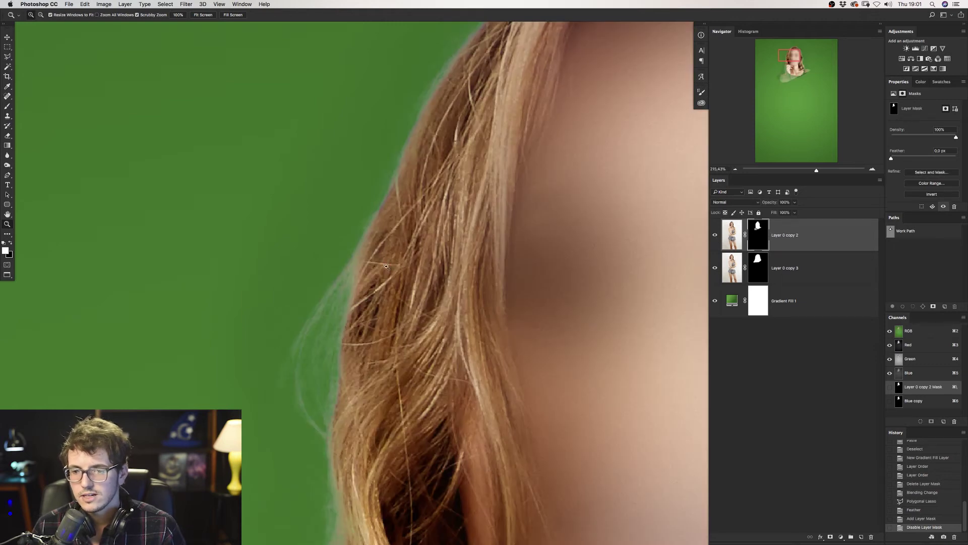
drag(429, 339, 402, 273)
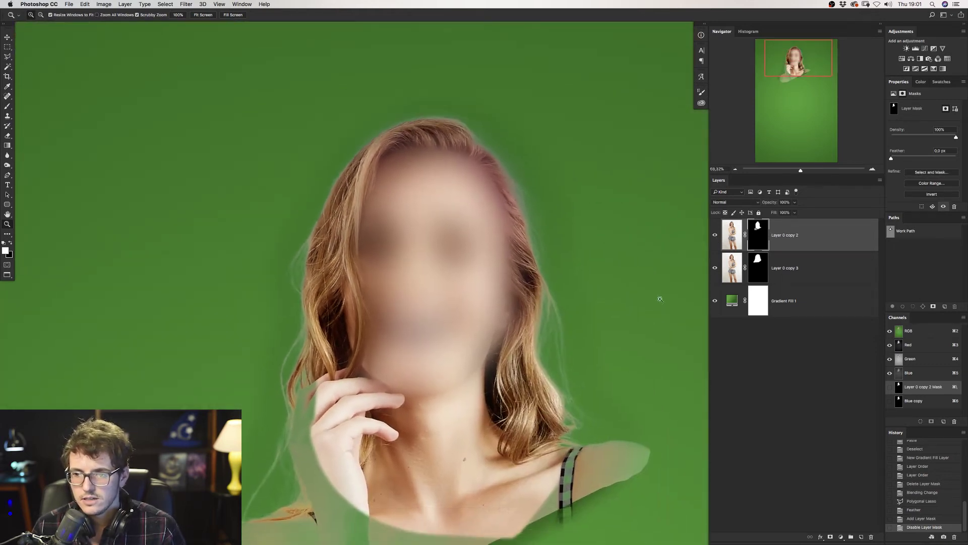
ctrl+click(760, 237)
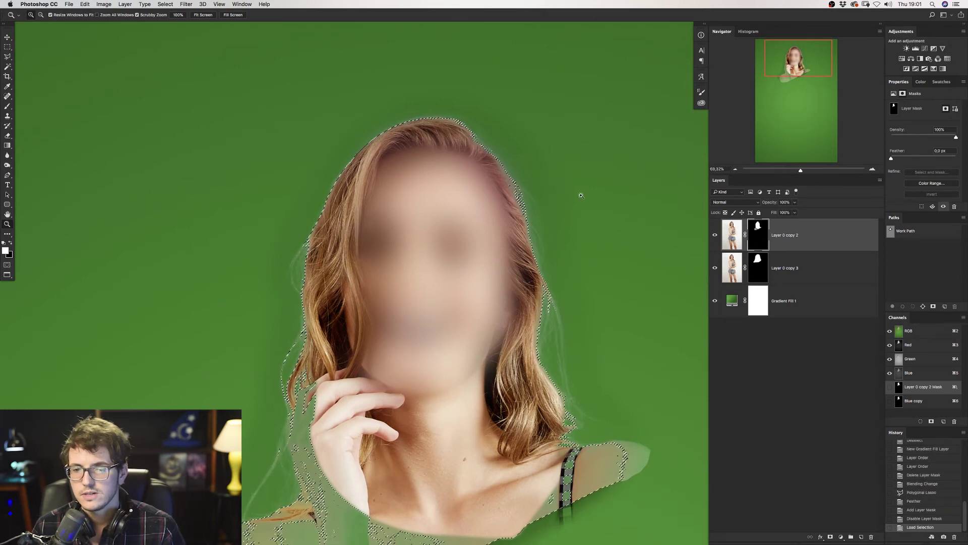
Contract the loaded selection 25 px, feather it 40 px, invert it, and hide its edges.
click(165, 4)
mouse_move(171, 106)
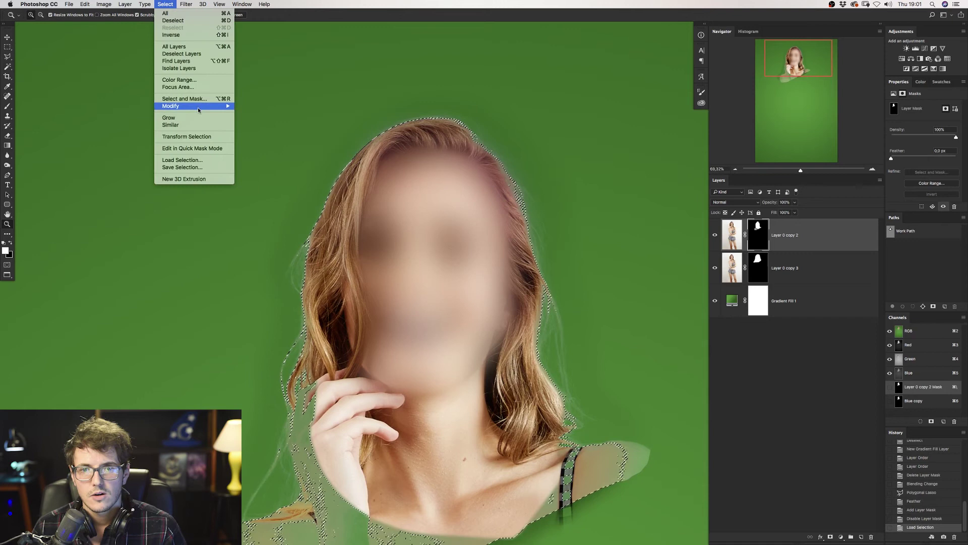
click(265, 128)
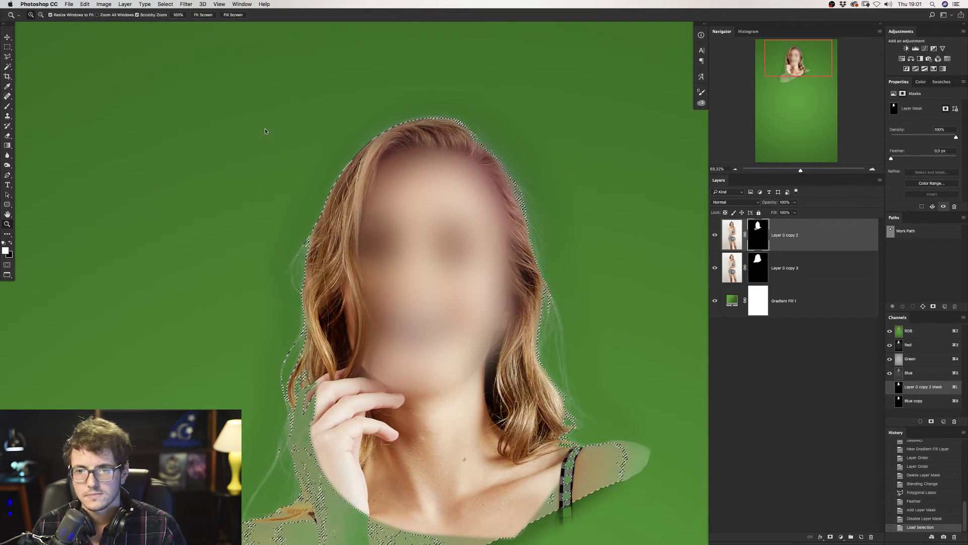
text(25)
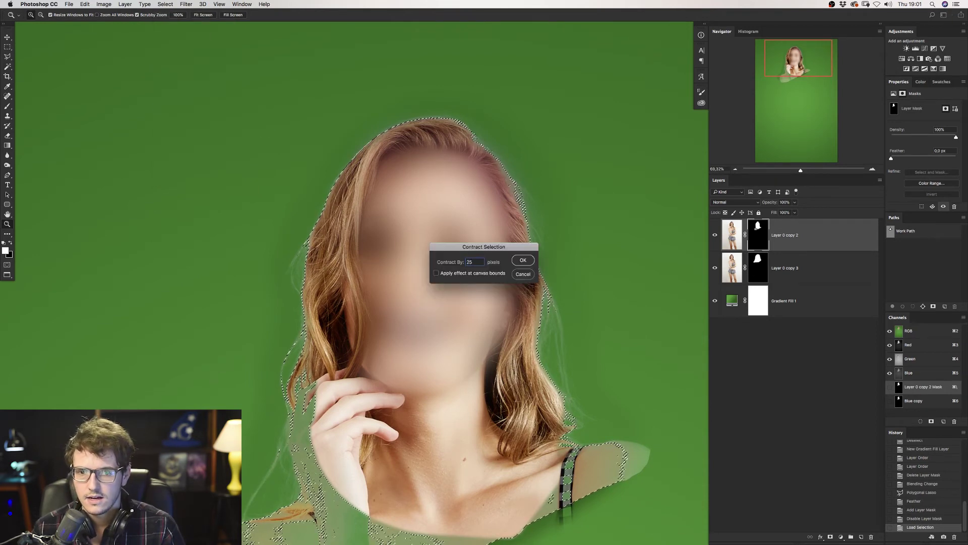
key(Return)
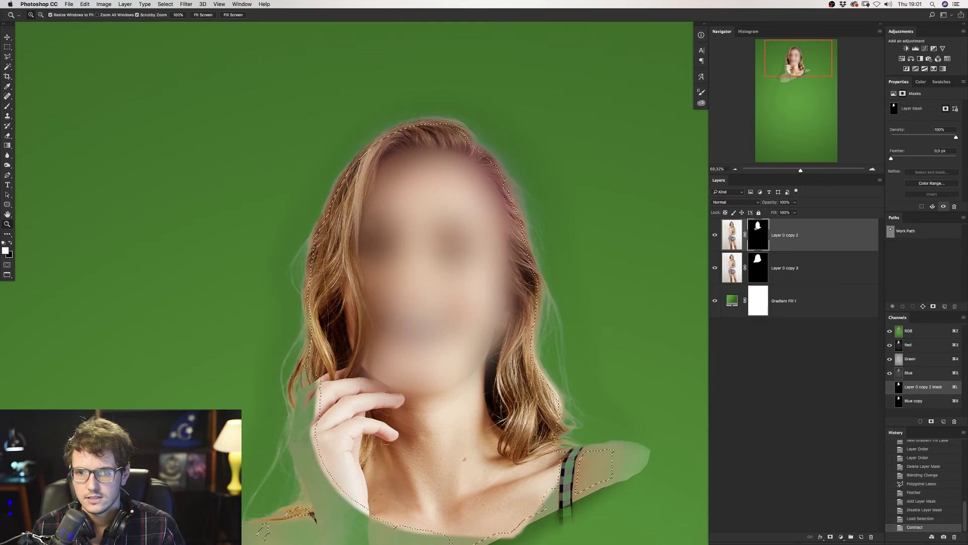
key(shift+F6)
text(40)
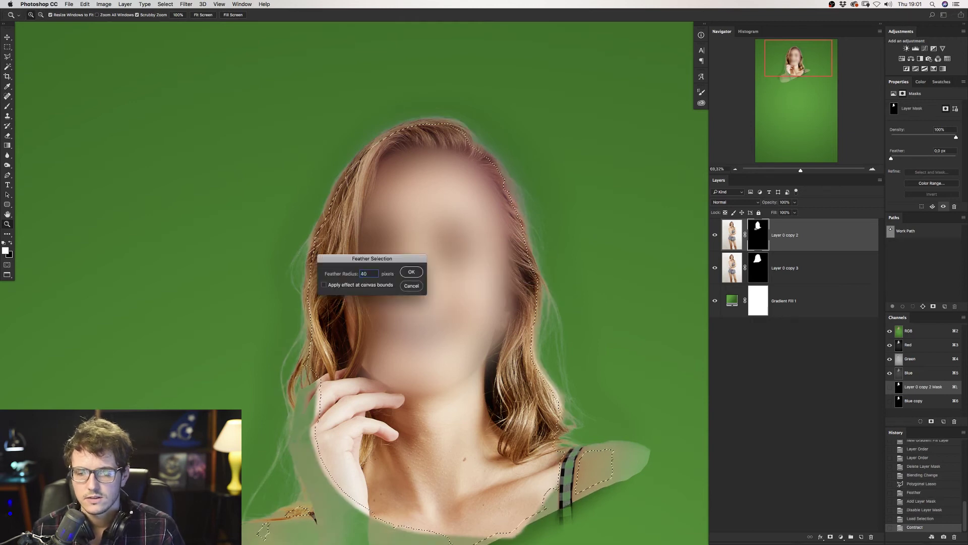
key(Return)
key(ctrl+shift+i)
key(ctrl+h)
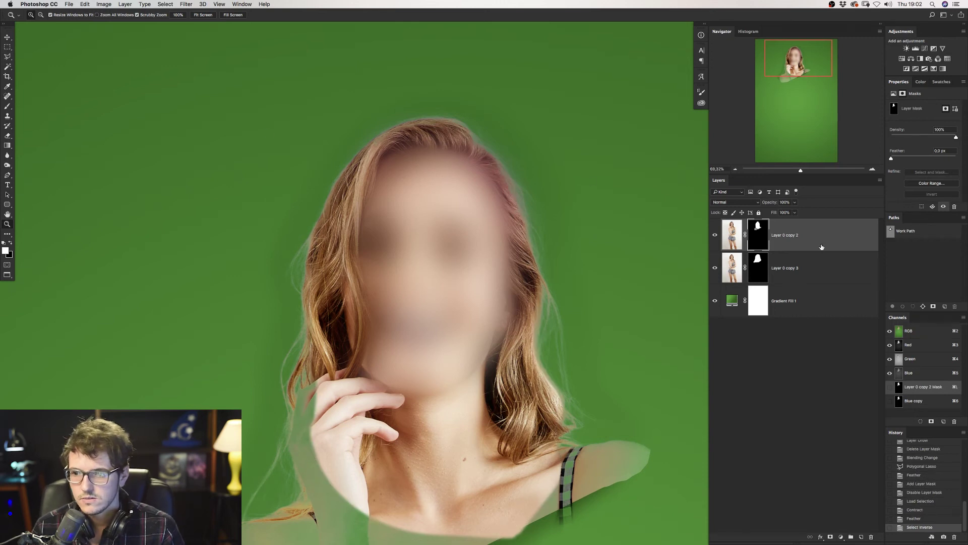
key(b)
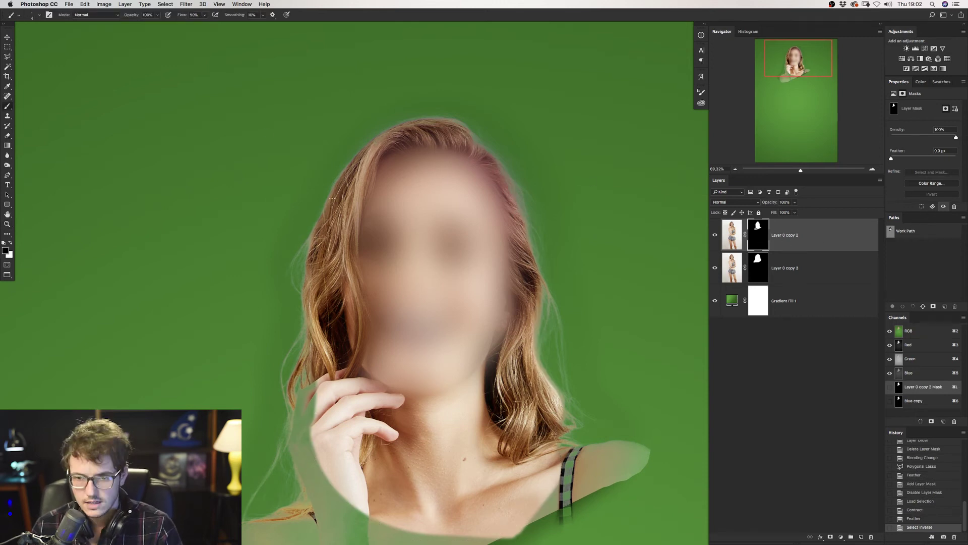
Try a 50% opacity, 200 px brush stroke, undo it, then fill the inverted selection on the mask.
key(5)
key(bracketright)
key(bracketright)
key(bracketright)
drag(320, 191, 332, 340)
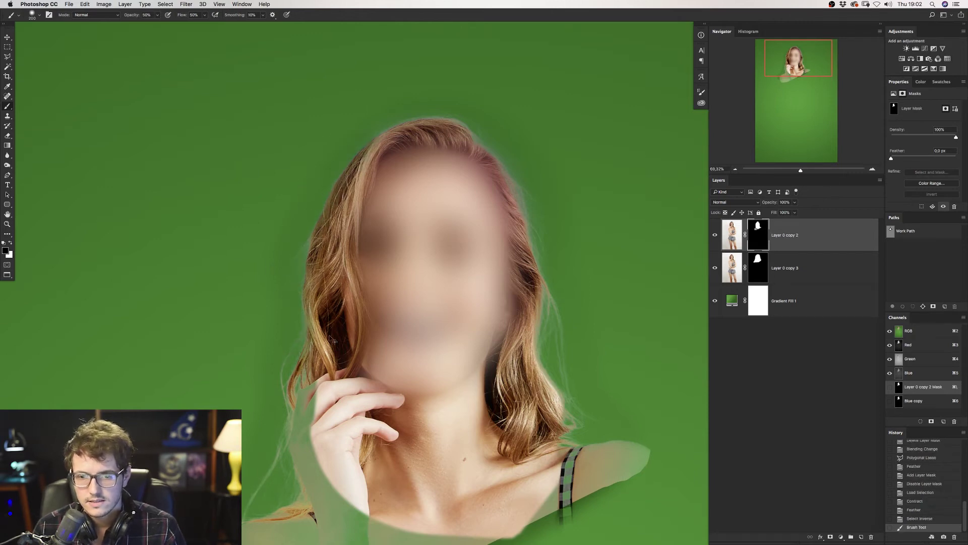
key(ctrl+z)
key(0)
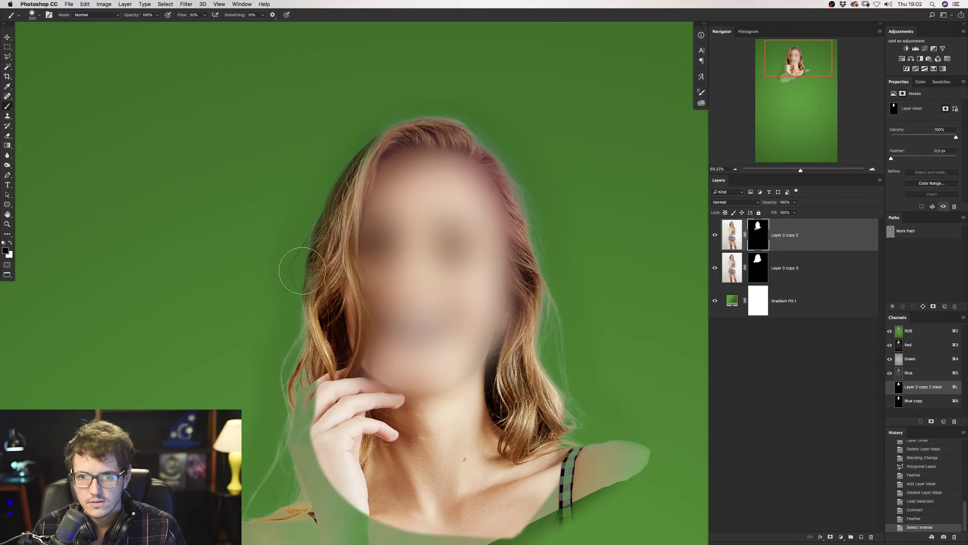
key(alt+BackSpace)
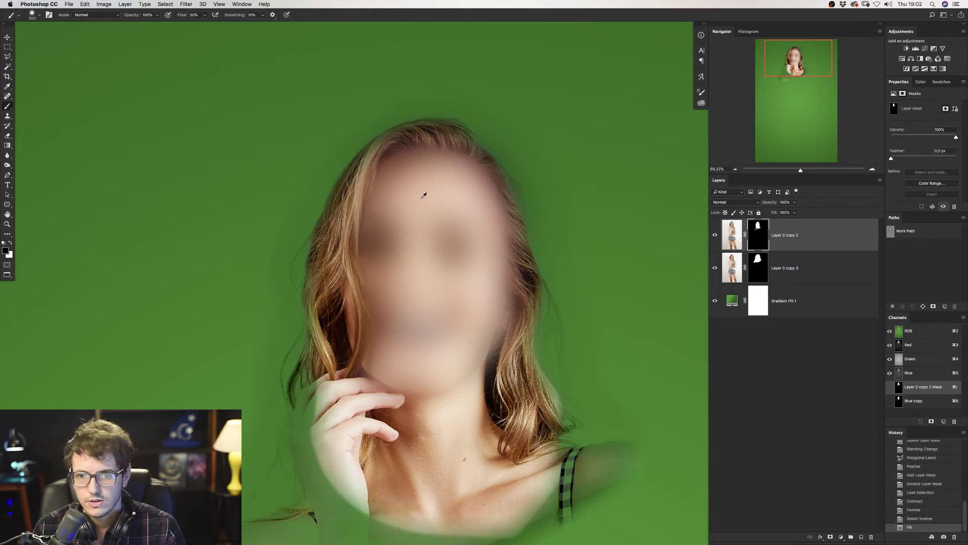
Deselect, compare with and without the mask fill, and set the History Brush source on Select Inverse.
key(ctrl+z)
key(ctrl+z)
key(ctrl+z)
key(ctrl+z)
key(ctrl+z)
key(ctrl+z)
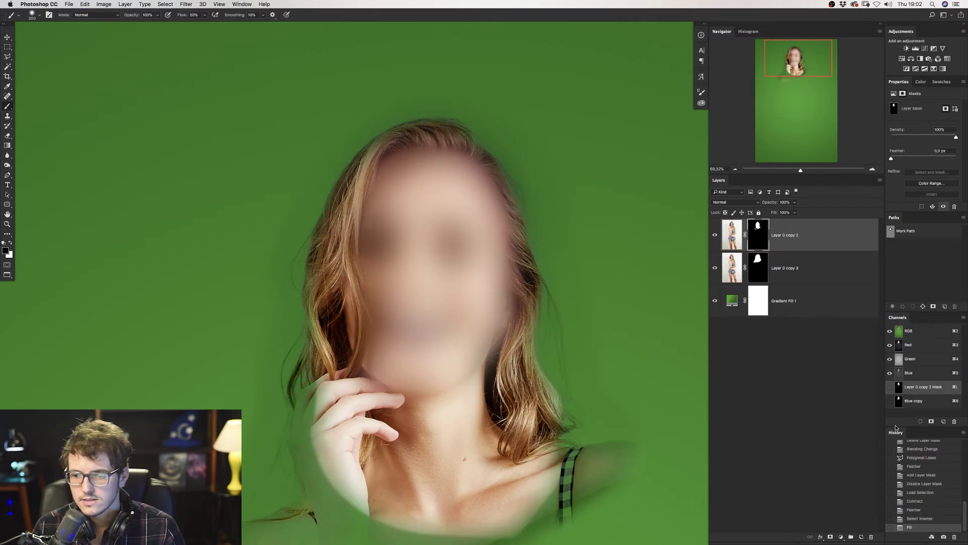
key(ctrl+d)
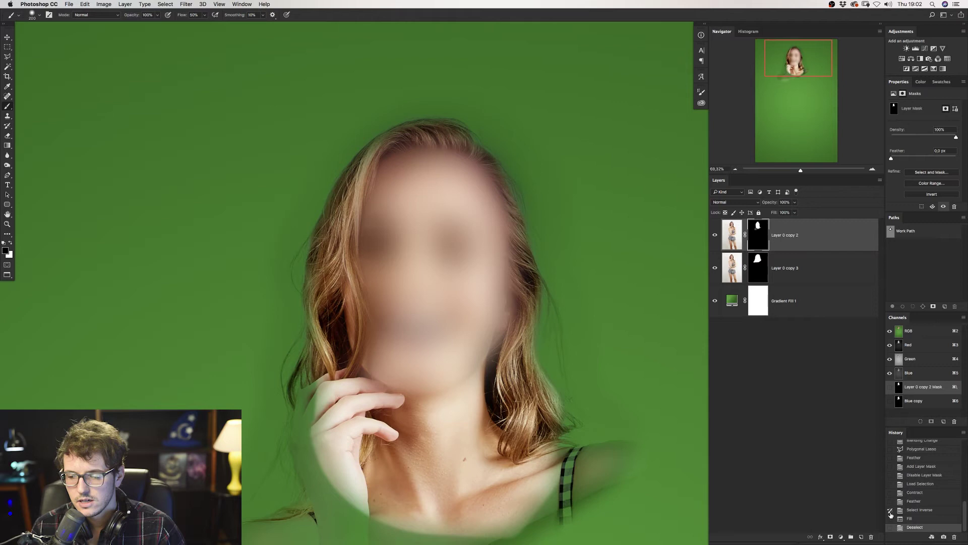
click(919, 510)
key(ctrl+z)
key(ctrl+z)
key(ctrl+z)
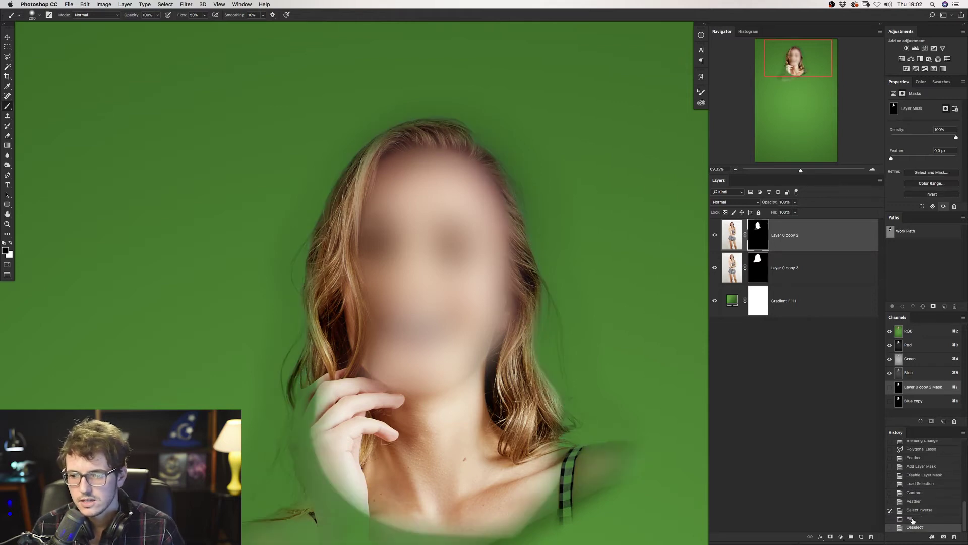
key(ctrl+z)
key(ctrl+z)
click(911, 511)
click(915, 527)
key(y)
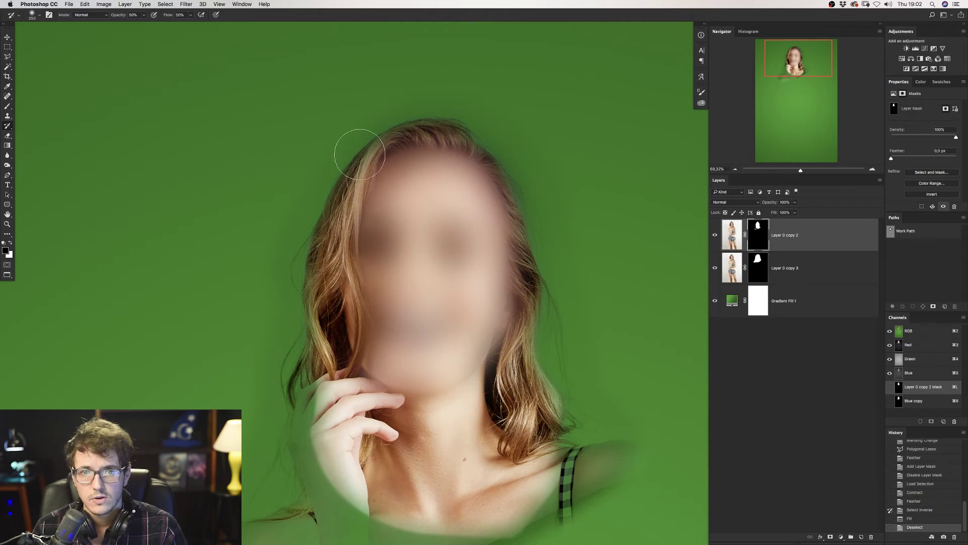
With a 175 px History Brush, paint crisp hair back at the top and left of the head.
key(bracketleft)
key(bracketleft)
key(bracketleft)
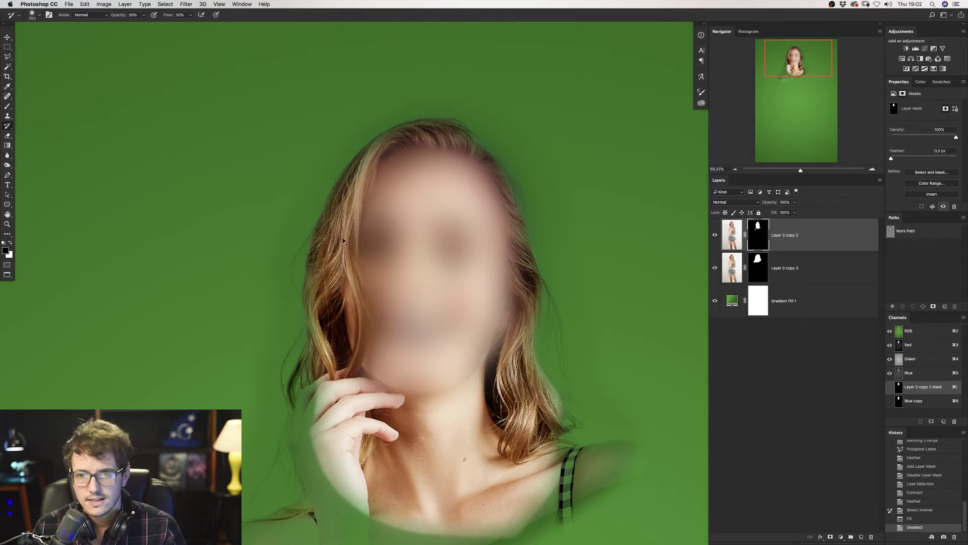
mouse_move(391, 141)
mouse_down()
mouse_move(368, 156)
mouse_move(406, 136)
mouse_move(388, 139)
mouse_move(398, 137)
mouse_move(359, 209)
mouse_move(356, 192)
mouse_up()
drag(356, 191, 357, 202)
drag(320, 278, 321, 296)
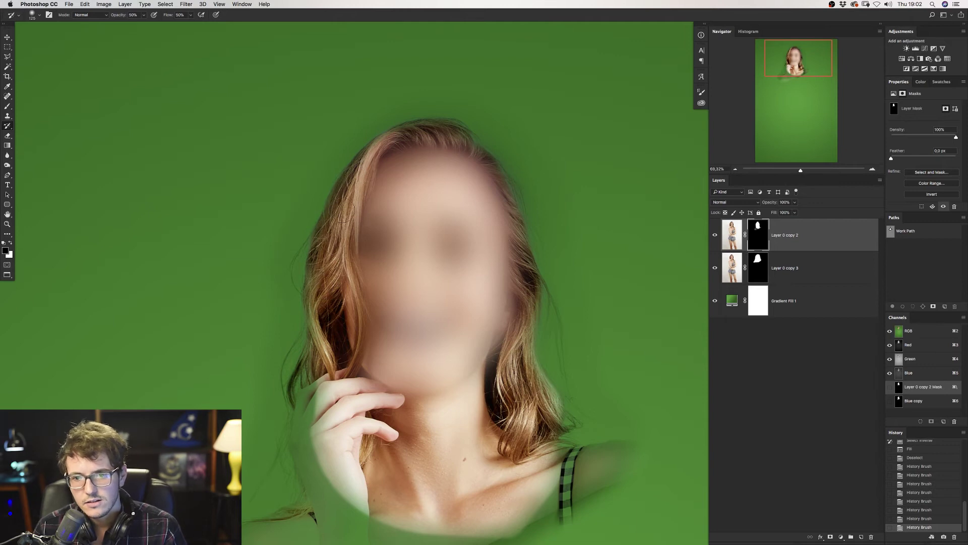
drag(316, 270, 315, 281)
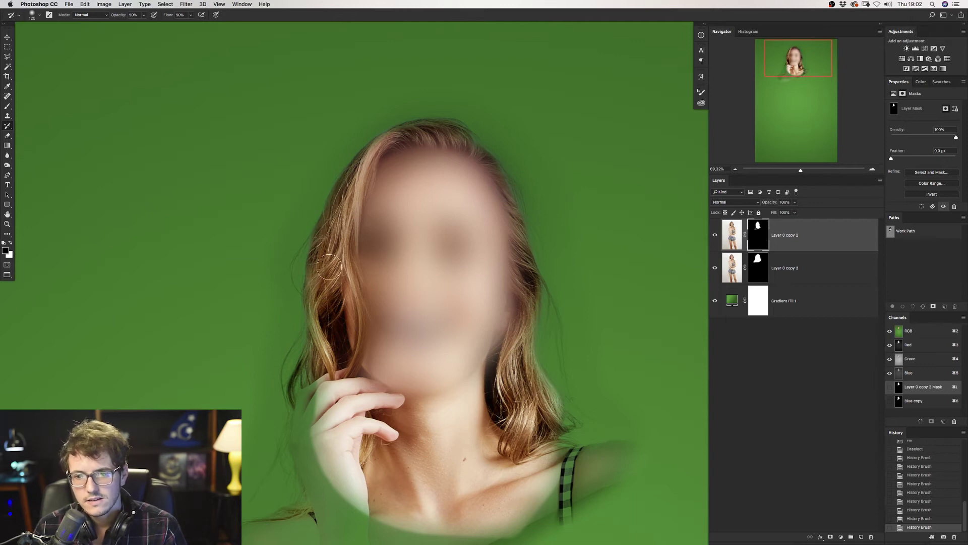
Shrink the brush to 70 px at 100% opacity and restore more hair strands on the left side.
key(bracketleft)
key(bracketleft)
key(bracketleft)
key(bracketleft)
key(0)
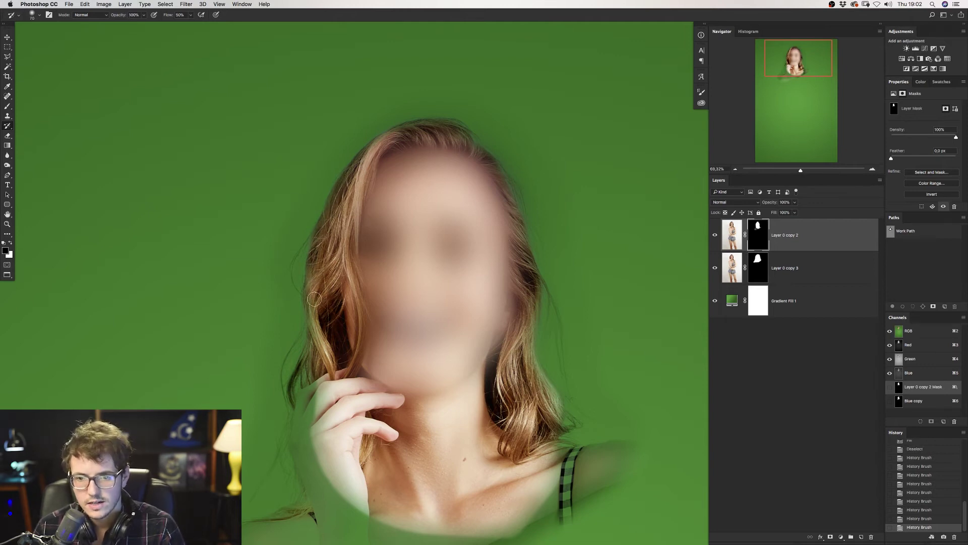
click(326, 286)
key(super+z)
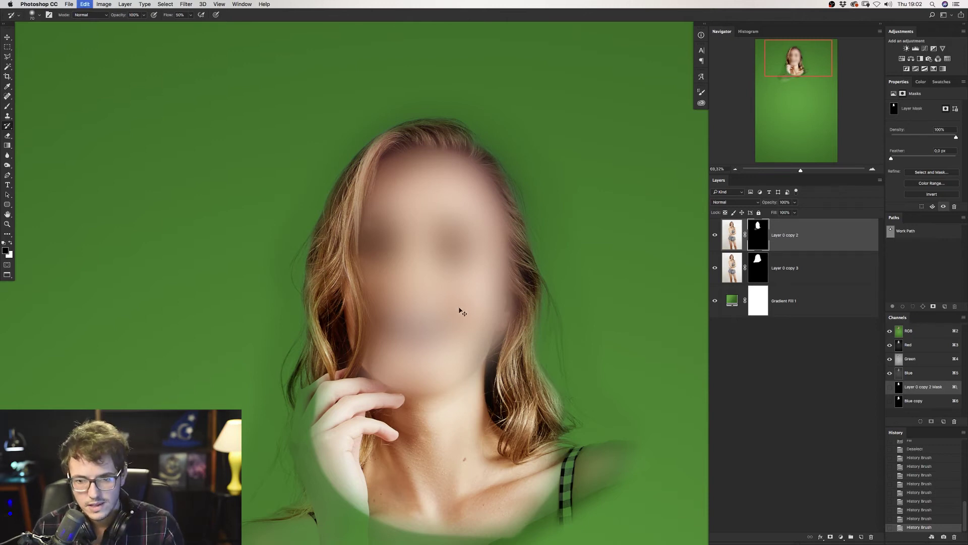
mouse_move(315, 293)
mouse_down()
mouse_move(332, 350)
mouse_move(319, 292)
mouse_up()
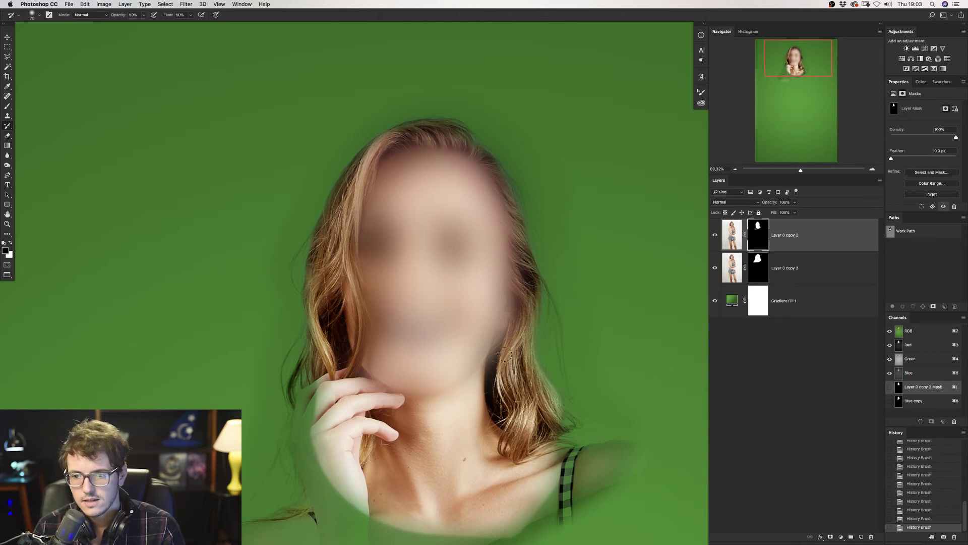
key(bracketright)
key(bracketright)
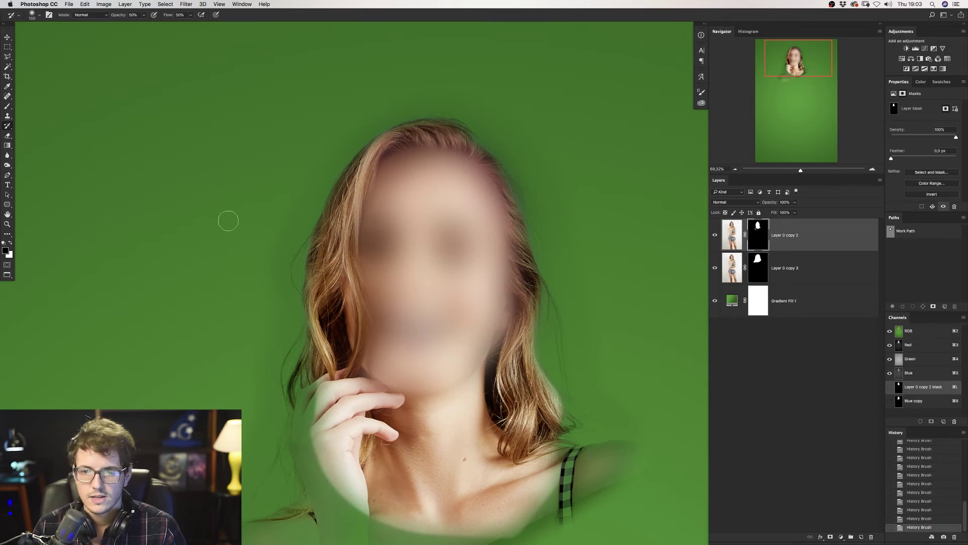
click(713, 269)
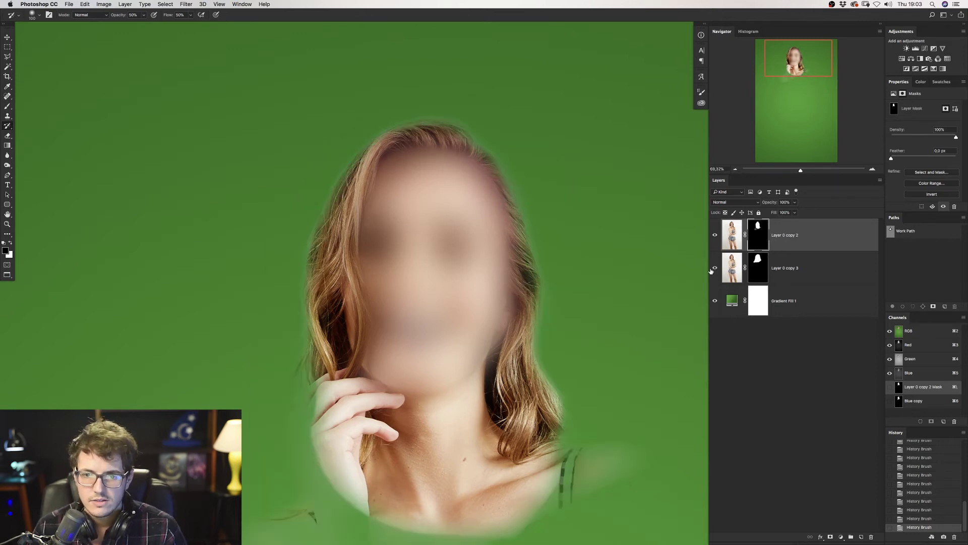
click(714, 269)
click(713, 268)
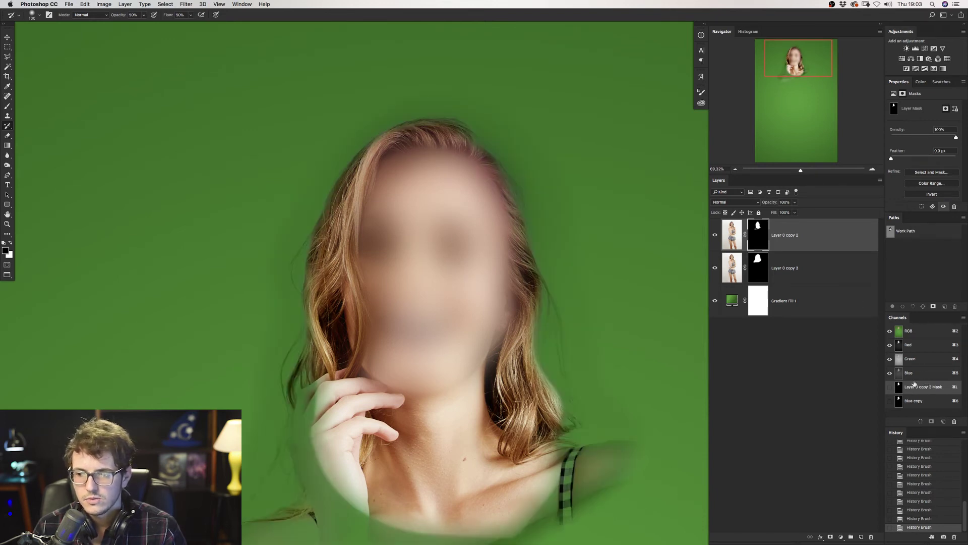
click(715, 269)
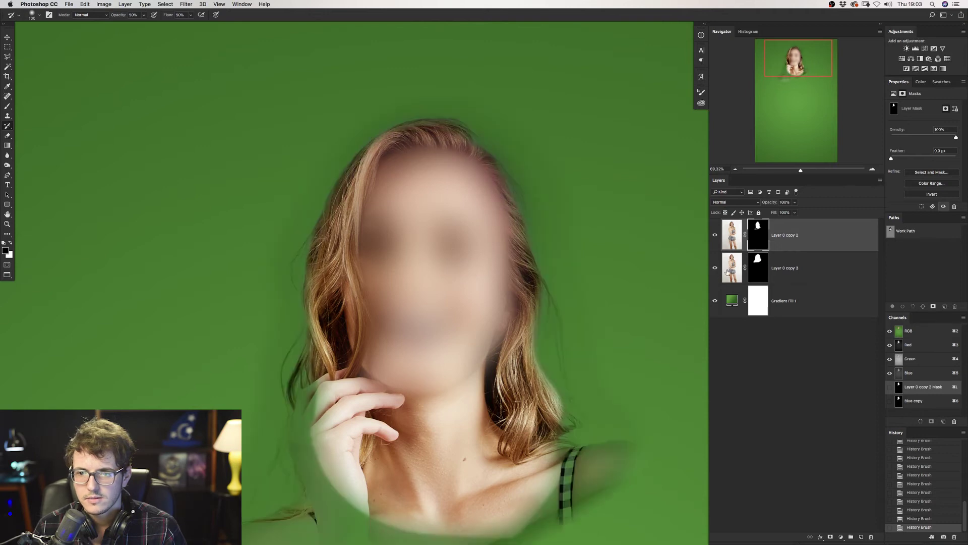
Add a Curves adjustment layer clipped to Layer 0 copy 3.
click(729, 270)
click(850, 538)
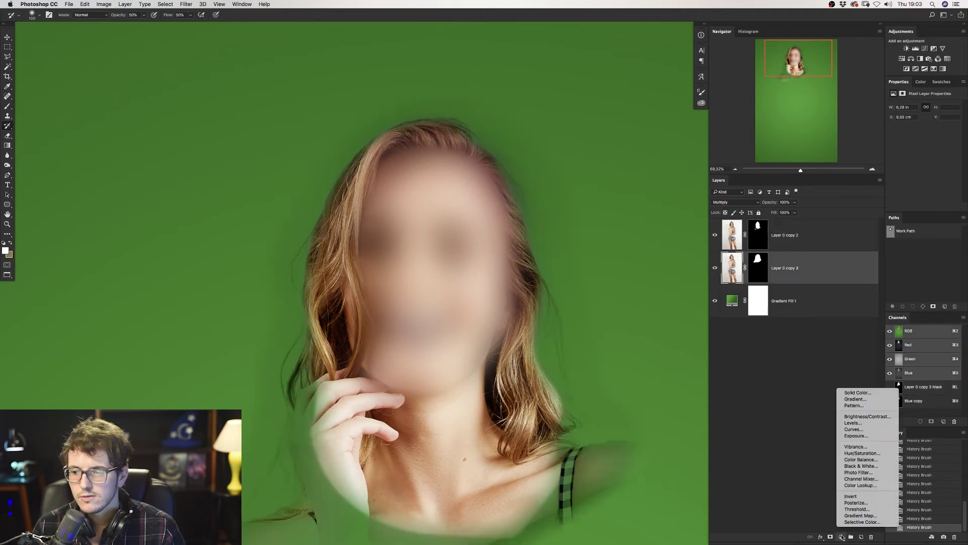
click(863, 432)
key(super+alt+g)
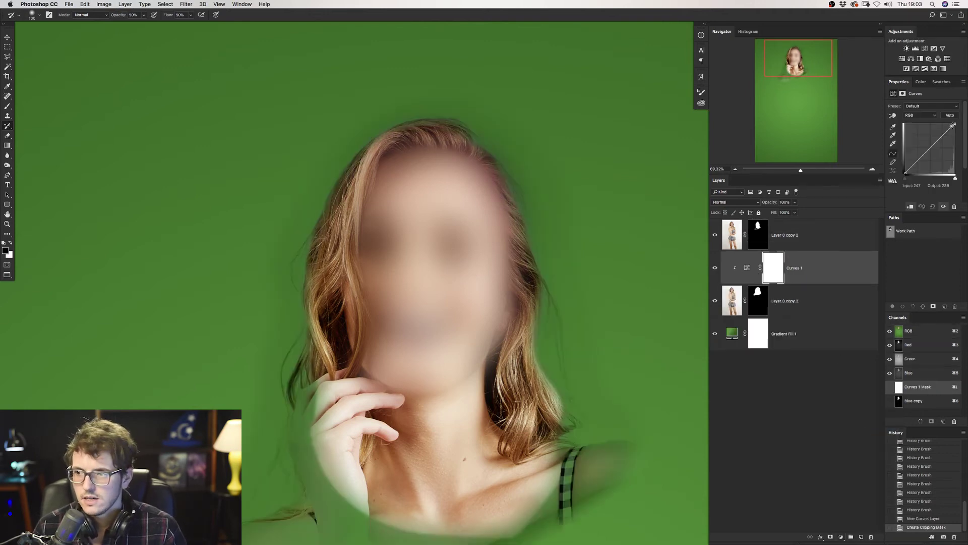
Lower the white point and lift the Curves 1 highlights, anchoring the shadows, to brighten the faded area.
drag(954, 123, 954, 114)
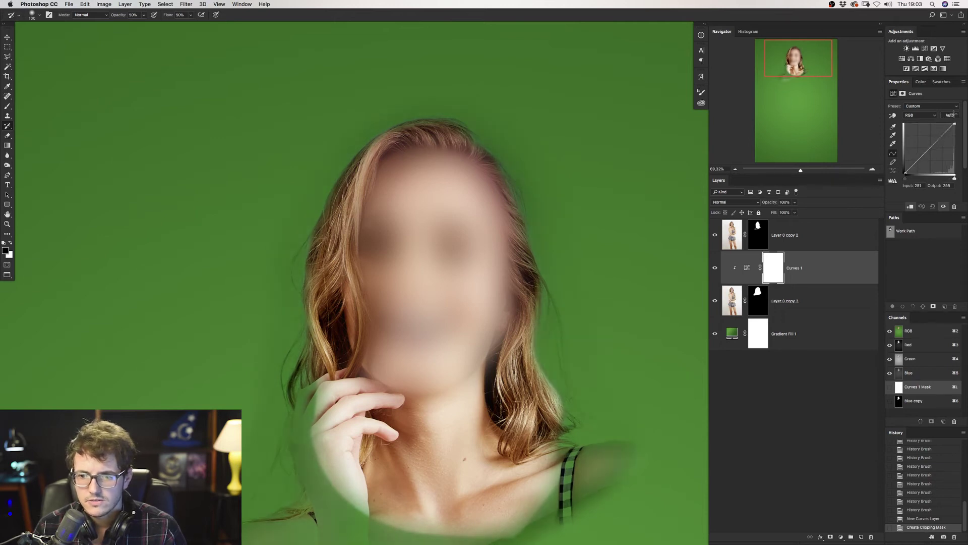
drag(953, 113, 953, 114)
drag(941, 135, 939, 134)
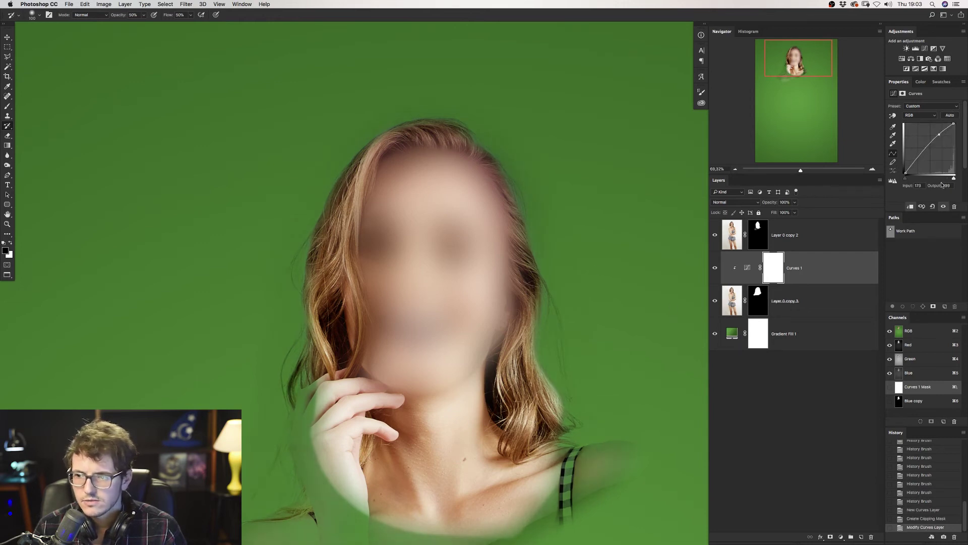
click(921, 158)
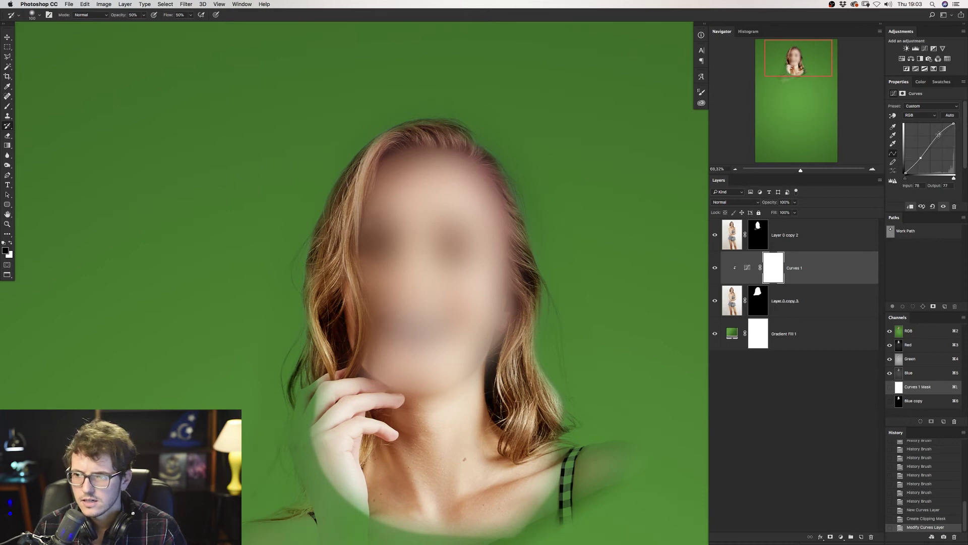
drag(939, 134, 942, 129)
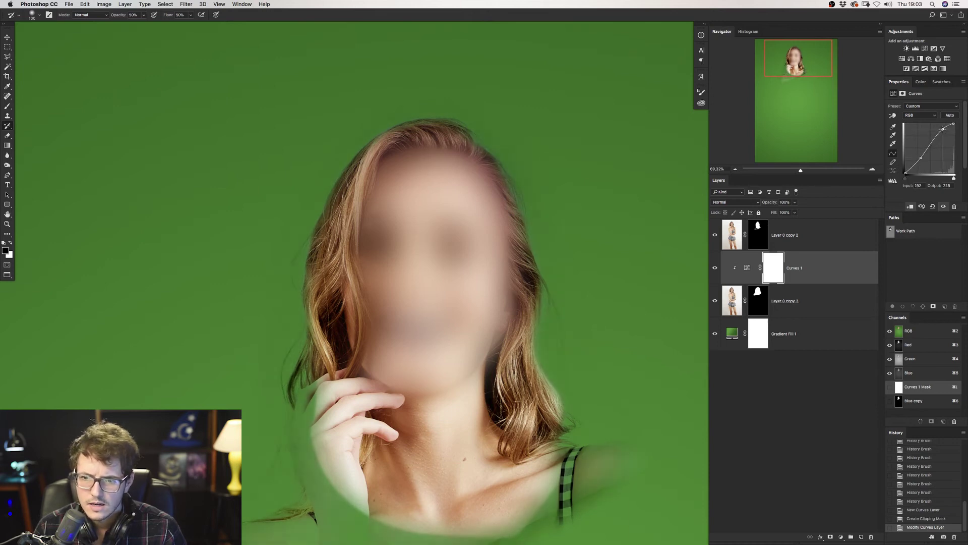
Compare Curves 1 on and off and nudge the highlights slightly brighter.
click(715, 267)
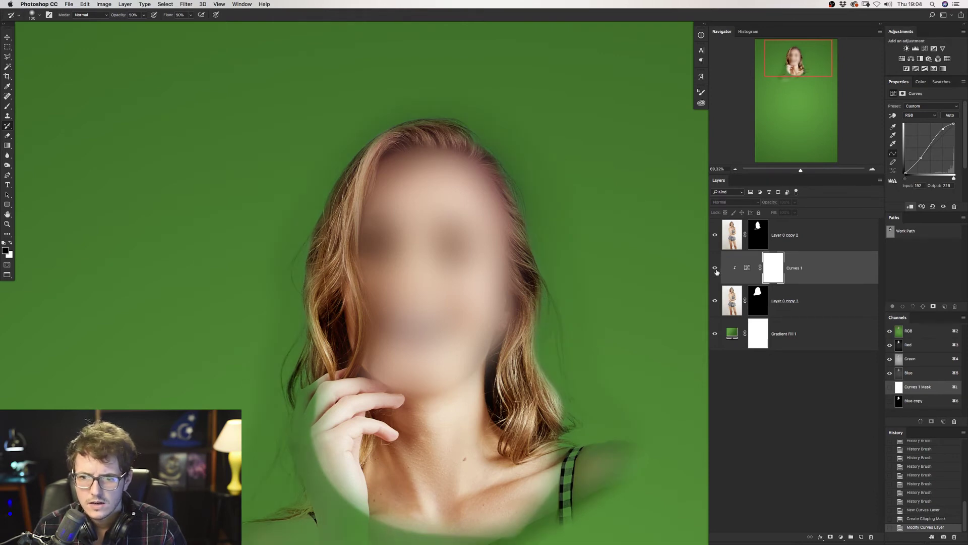
click(716, 268)
click(716, 268)
click(716, 270)
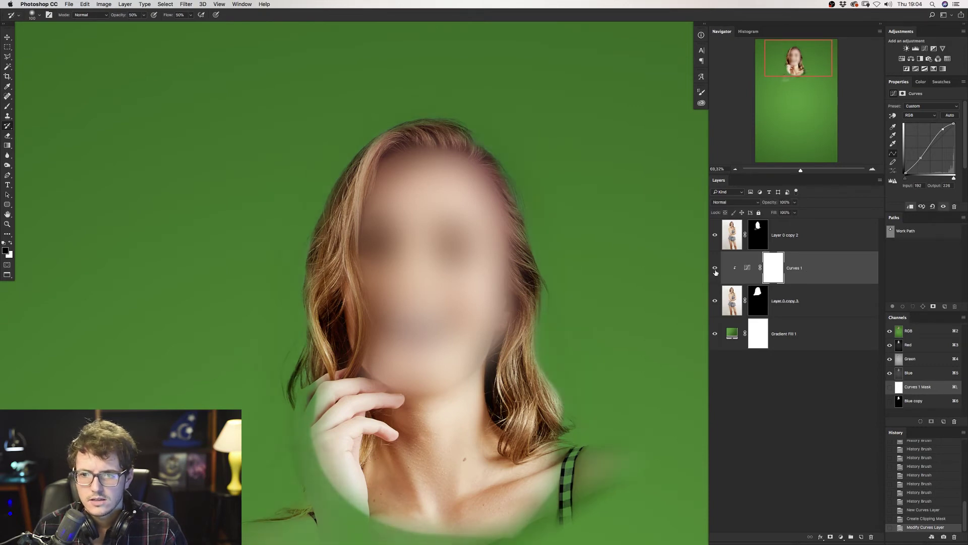
drag(945, 135, 948, 133)
click(715, 268)
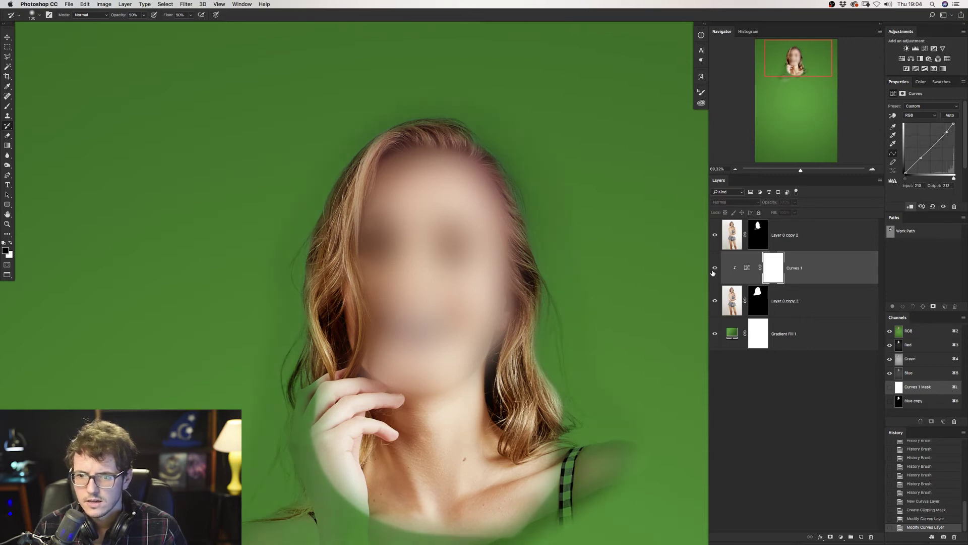
Lasso the lower area left of the hair and hand, and feather the selection.
click(715, 268)
scroll(315, 254, down, 2)
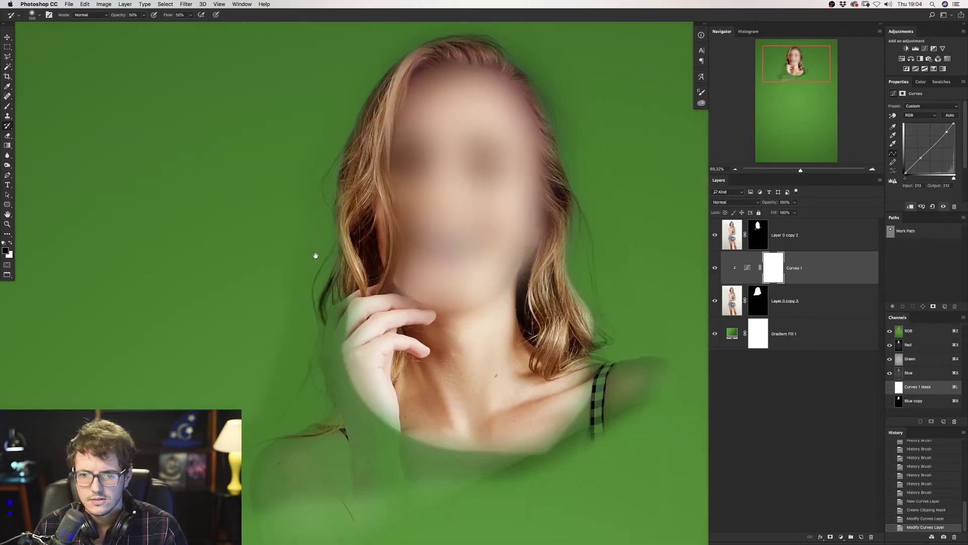
scroll(366, 306, down, 2)
drag(366, 306, 321, 315)
key(l)
drag(300, 101, 311, 268)
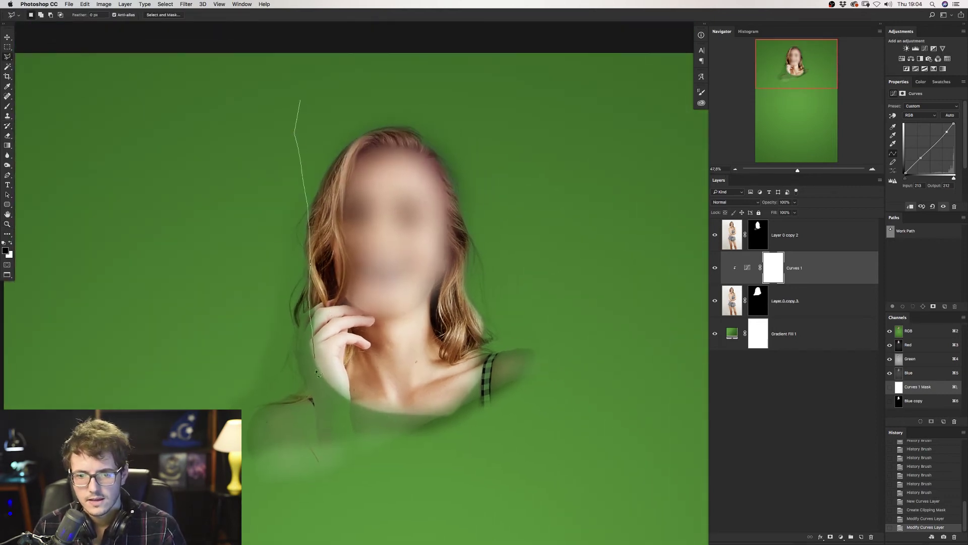
drag(310, 267, 142, 255)
key(shift+F6)
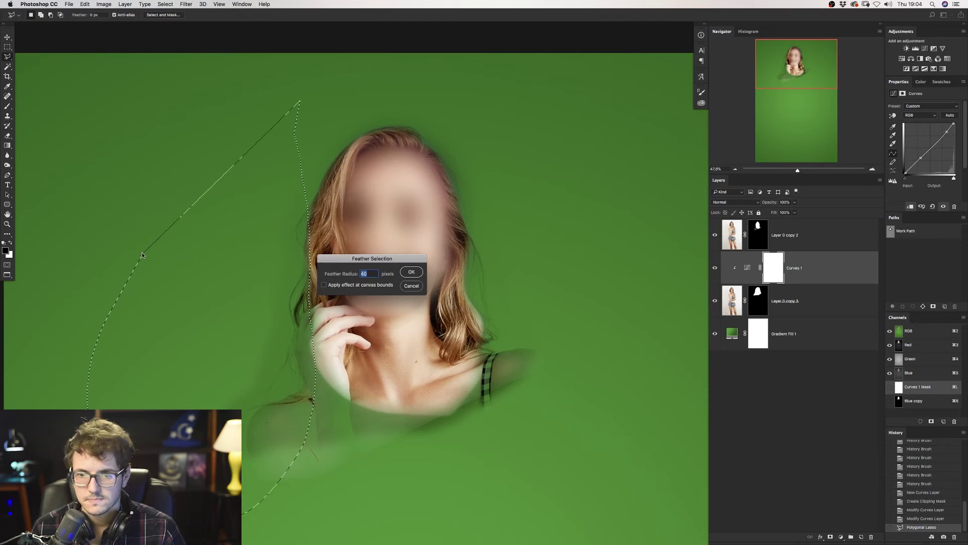
key(Return)
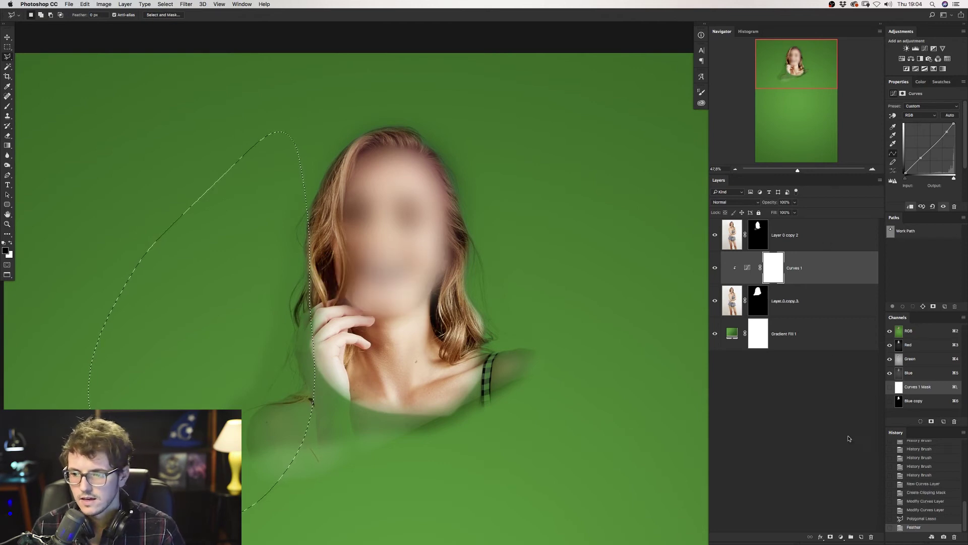
Add a Curves 2 adjustment masked to the selection and clip it to the layers below.
click(841, 537)
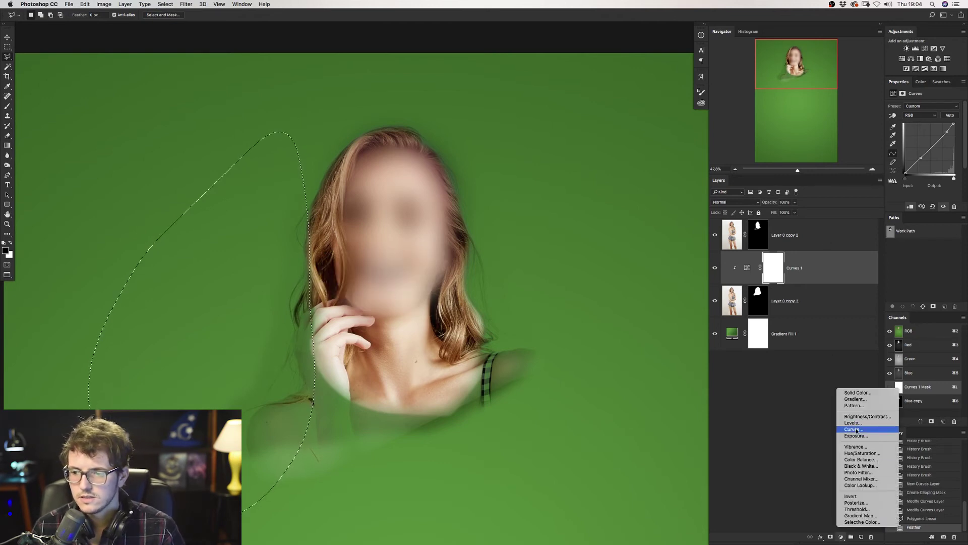
click(857, 429)
drag(948, 132, 955, 168)
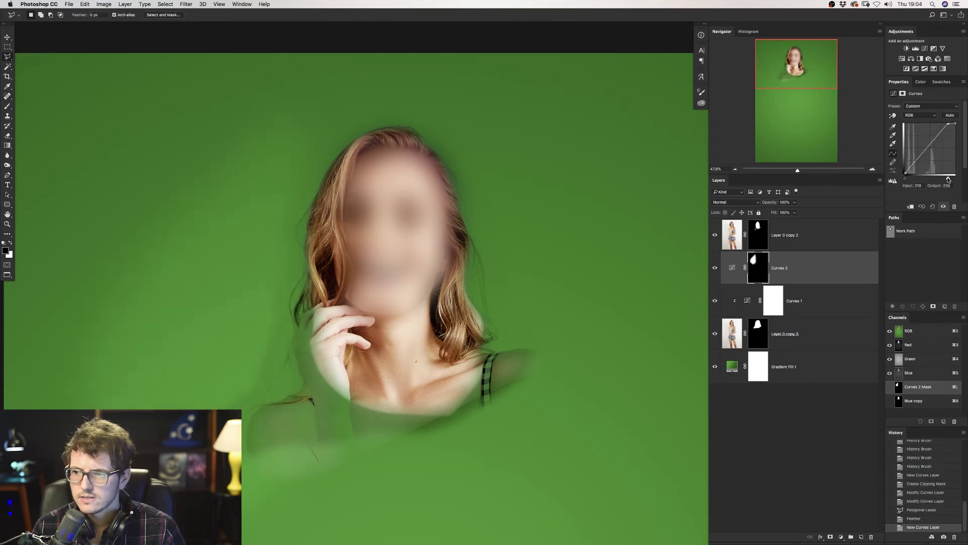
drag(955, 178, 931, 178)
key(ctrl+z)
key(ctrl+alt+g)
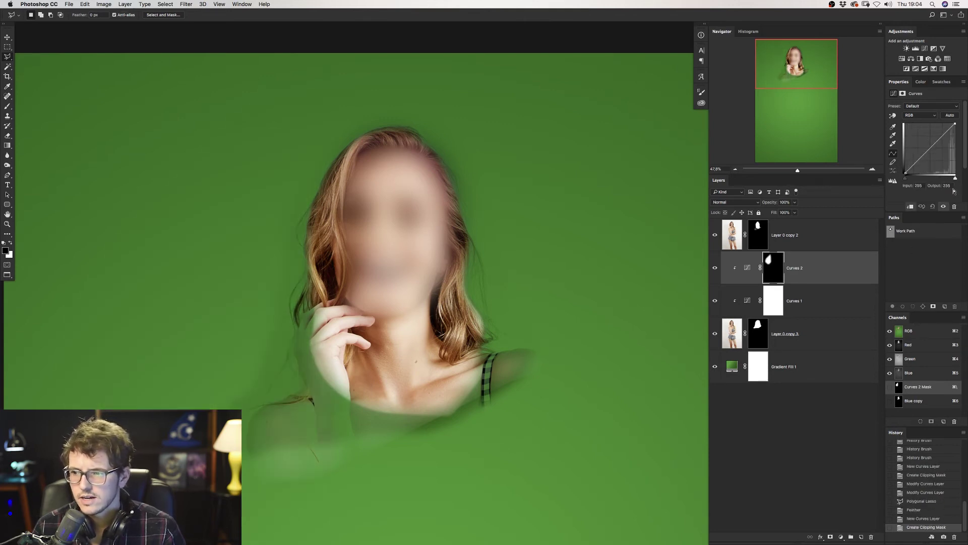
Lift the Curves 2 curve with a slightly raised shadow point to brighten the masked area.
drag(944, 135, 944, 129)
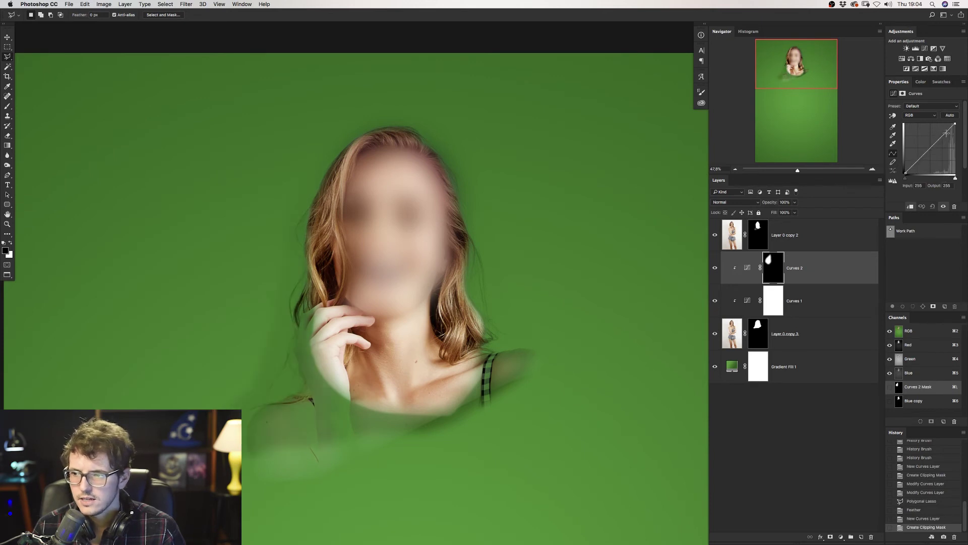
click(919, 157)
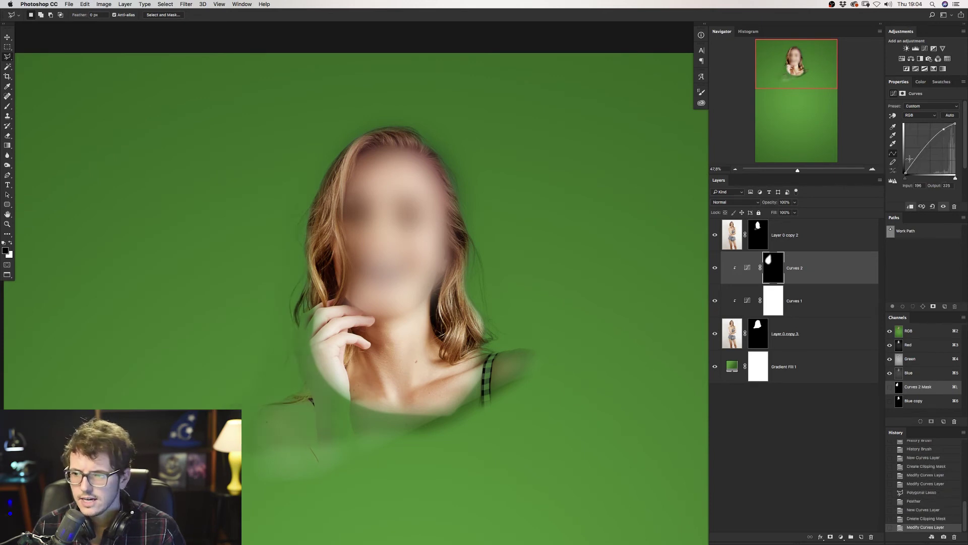
drag(919, 157, 921, 156)
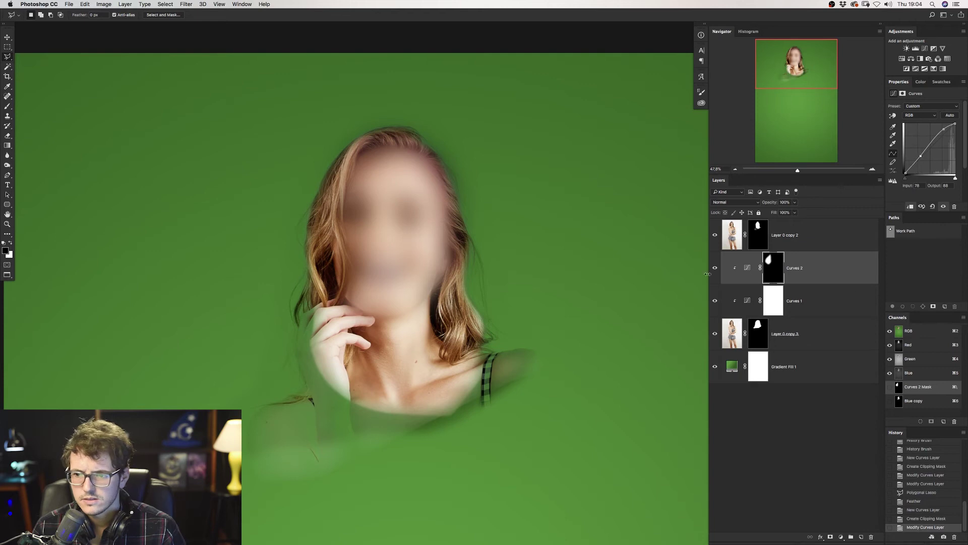
key(z)
drag(251, 325, 311, 314)
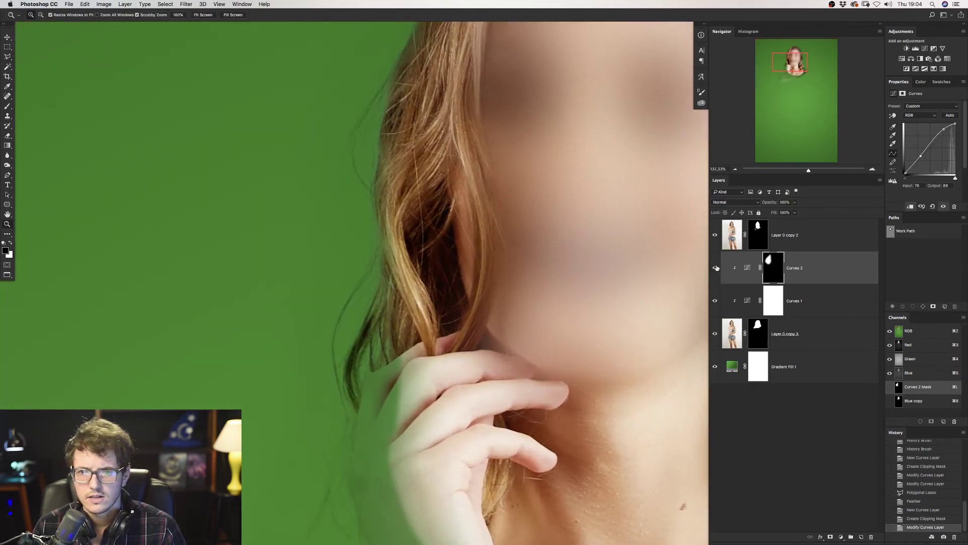
Compare Curves 2 on and off over the chest, then reselect Layer 0 copy 3.
drag(338, 336, 327, 250)
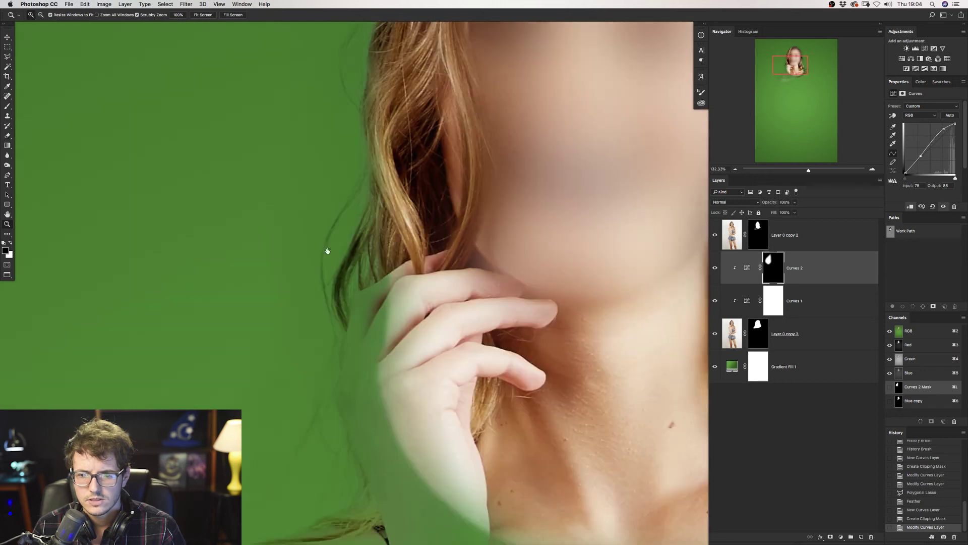
scroll(328, 251, down, 3)
click(715, 268)
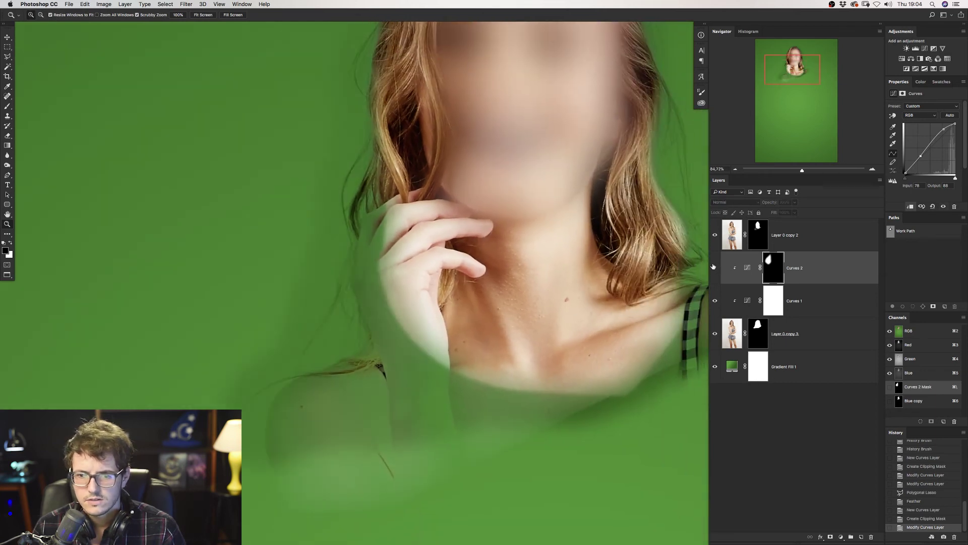
click(715, 268)
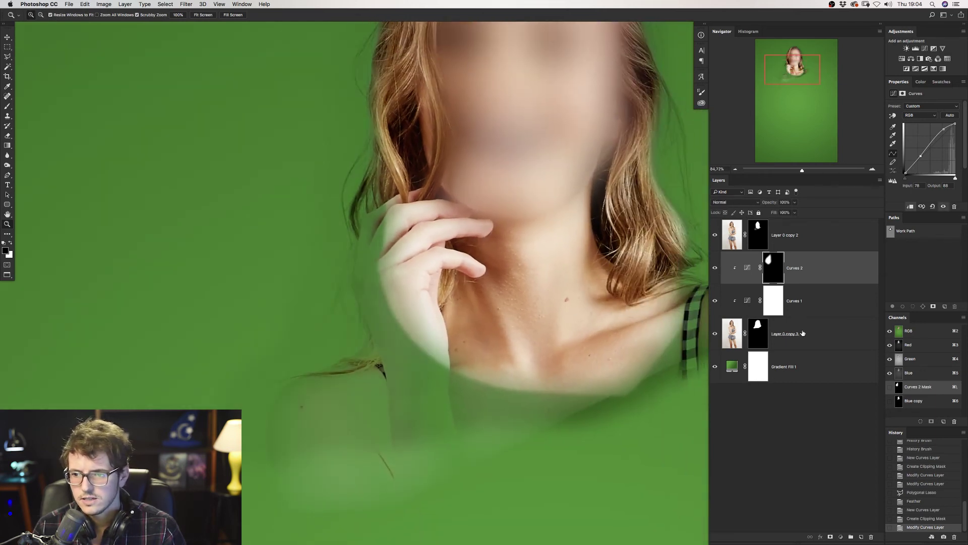
click(722, 338)
click(807, 269)
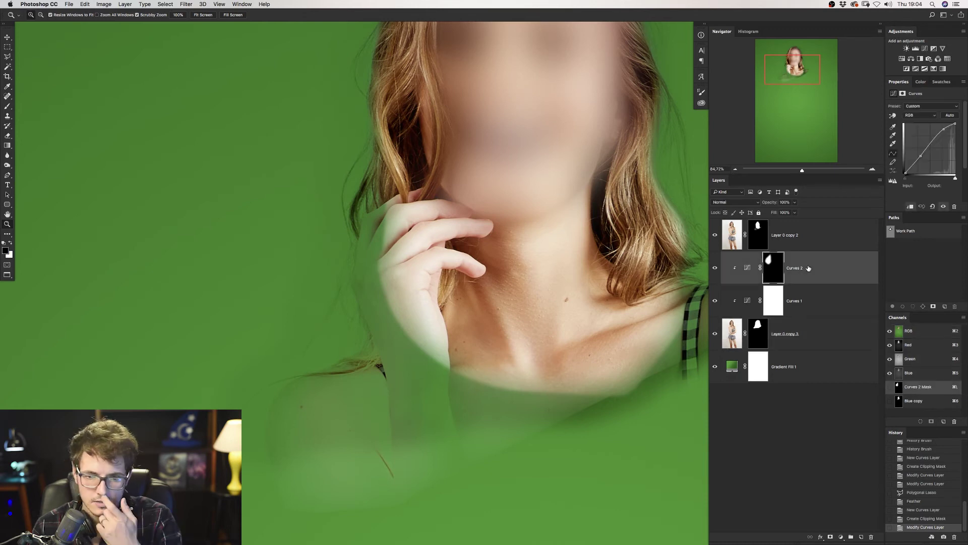
click(735, 331)
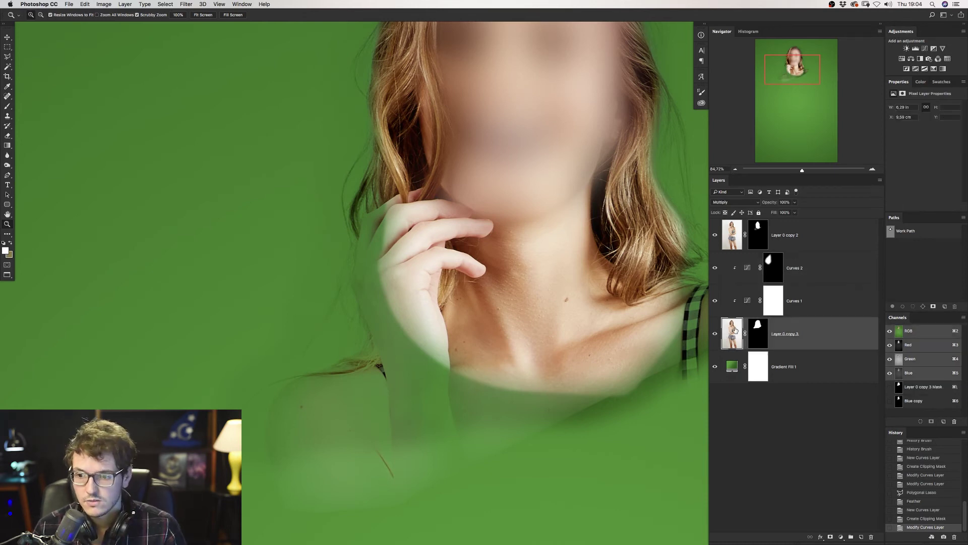
Try merging the curves into Layer 0 copy 3, then undo the merge.
key(ctrl+e)
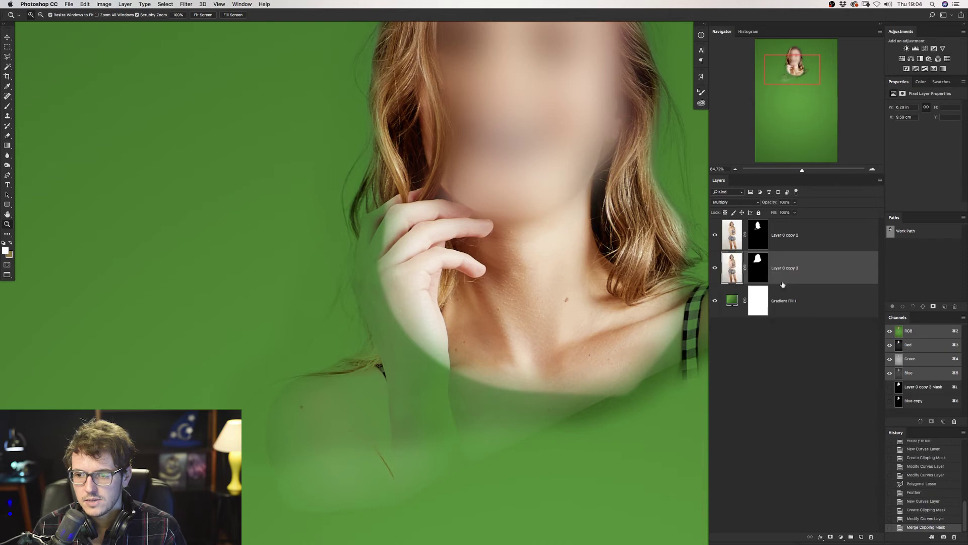
key(o)
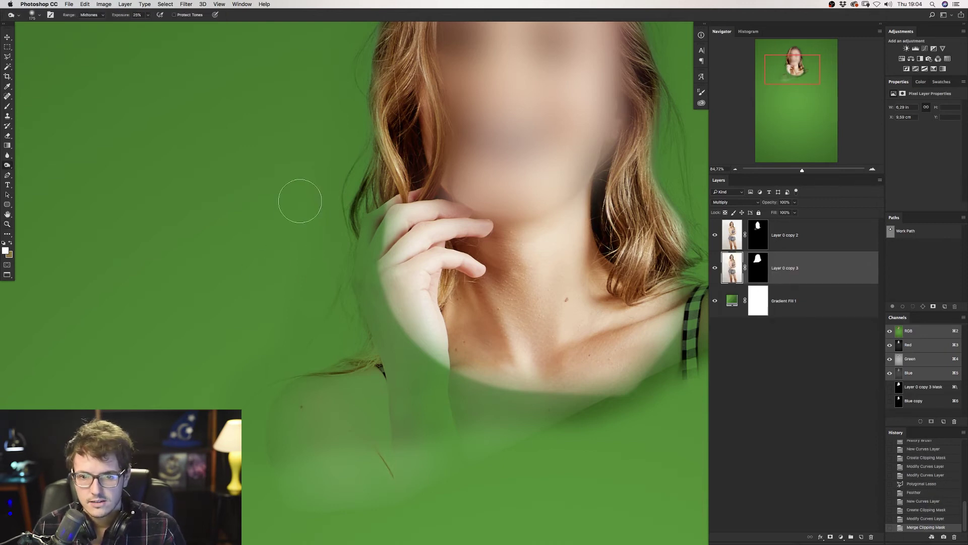
key(ctrl+c)
key(shift+o)
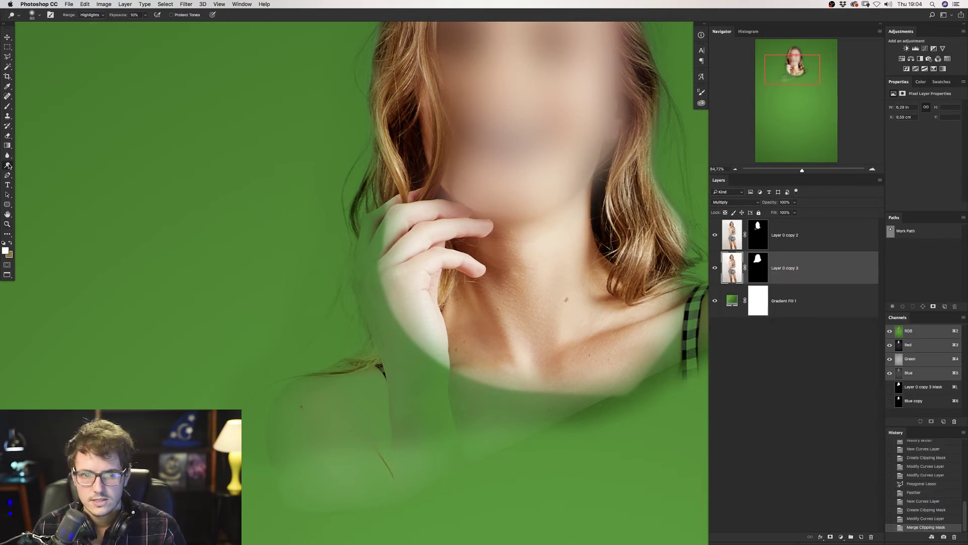
key(ctrl+z)
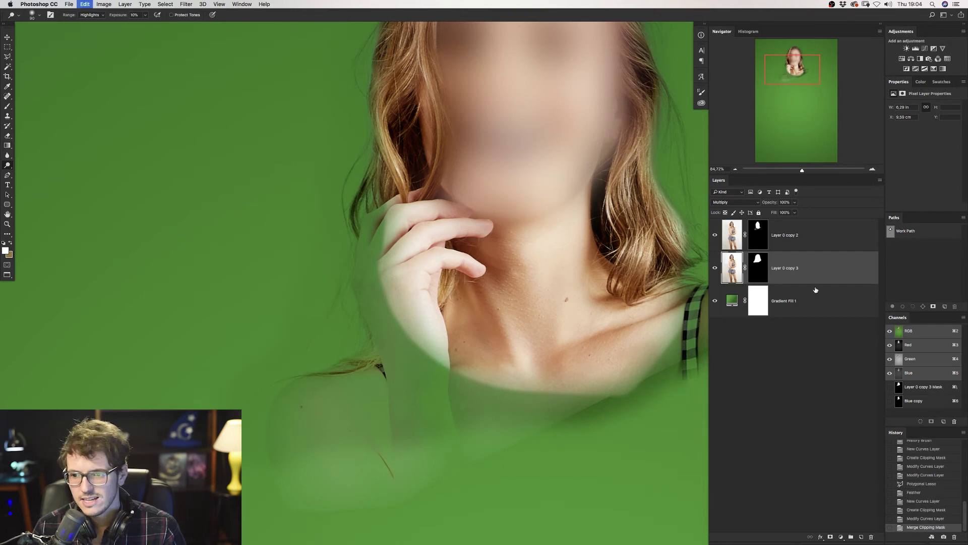
key(bracketright)
key(bracketright)
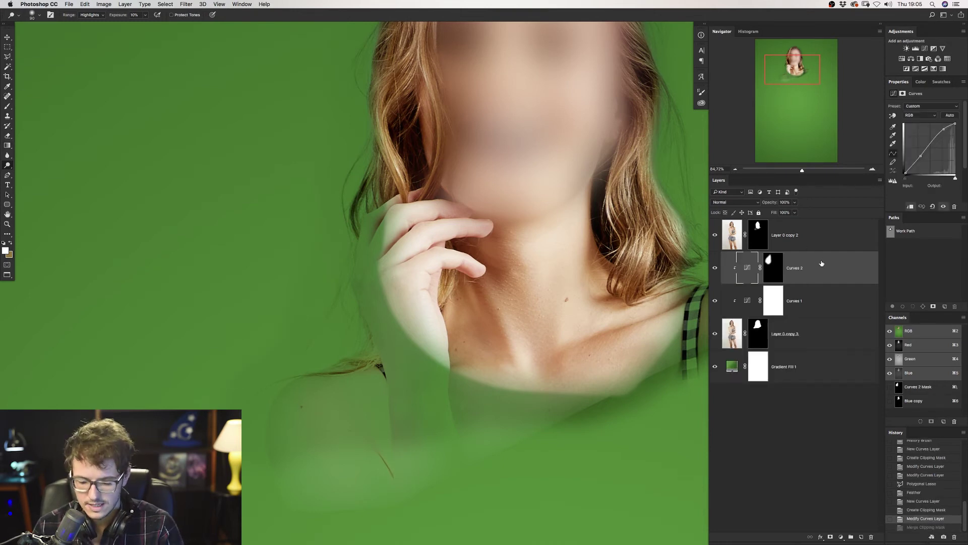
key(bracketright)
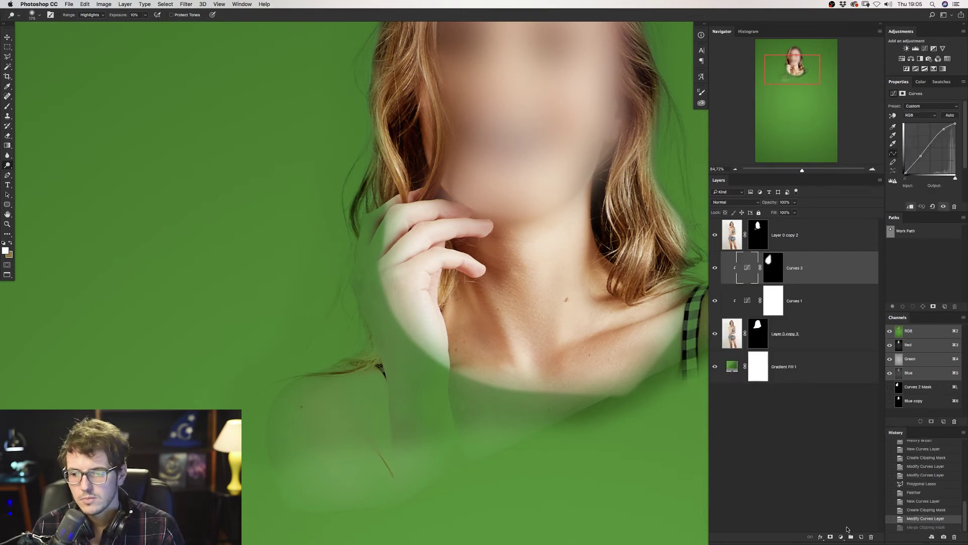
Add a Curves 3 adjustment clipped below, with the white point pulled in to 247.
click(841, 537)
click(858, 429)
key(ctrl+alt+g)
drag(955, 124, 953, 116)
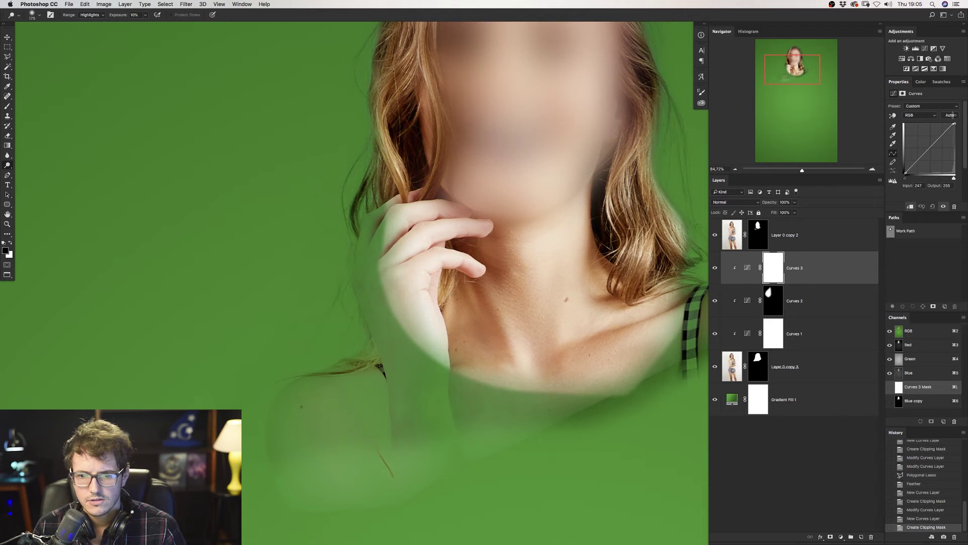
Fill the Curves 3 mask with black and draw white radial gradients into it.
click(774, 273)
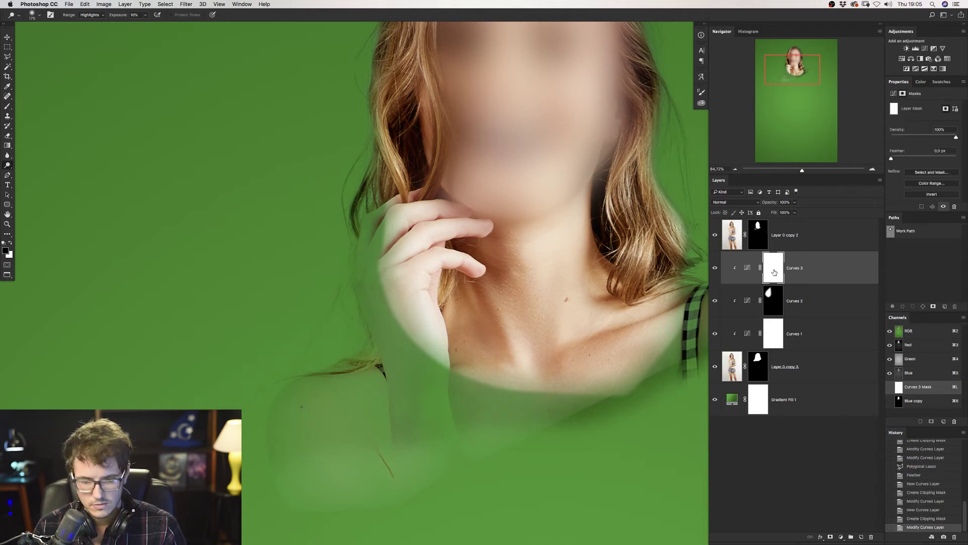
key(alt+BackSpace)
key(g)
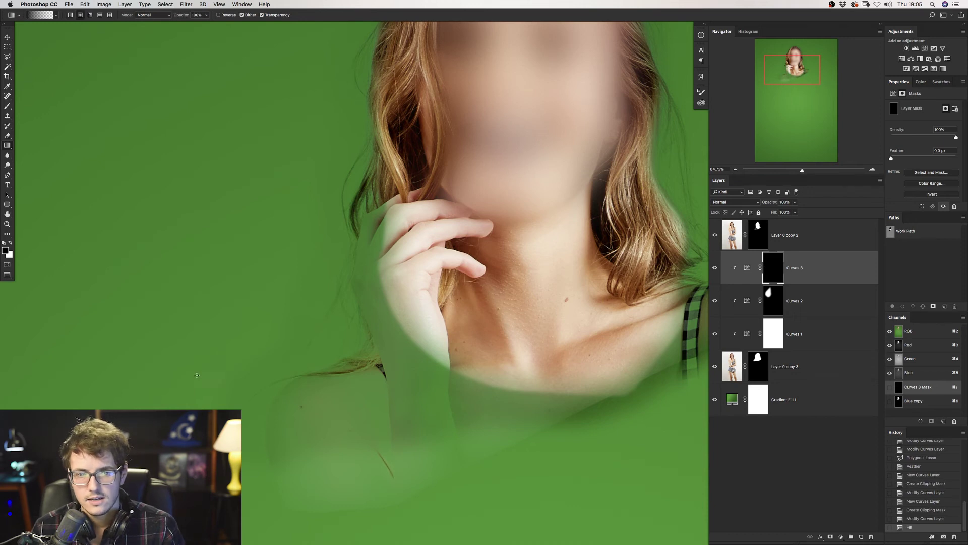
key(x)
drag(246, 453, 365, 184)
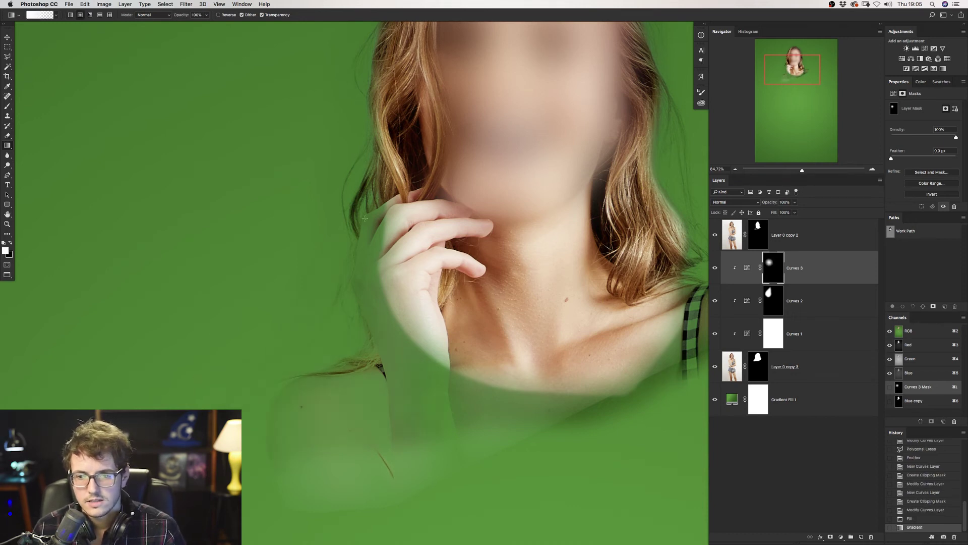
drag(246, 453, 303, 252)
drag(655, 163, 569, 340)
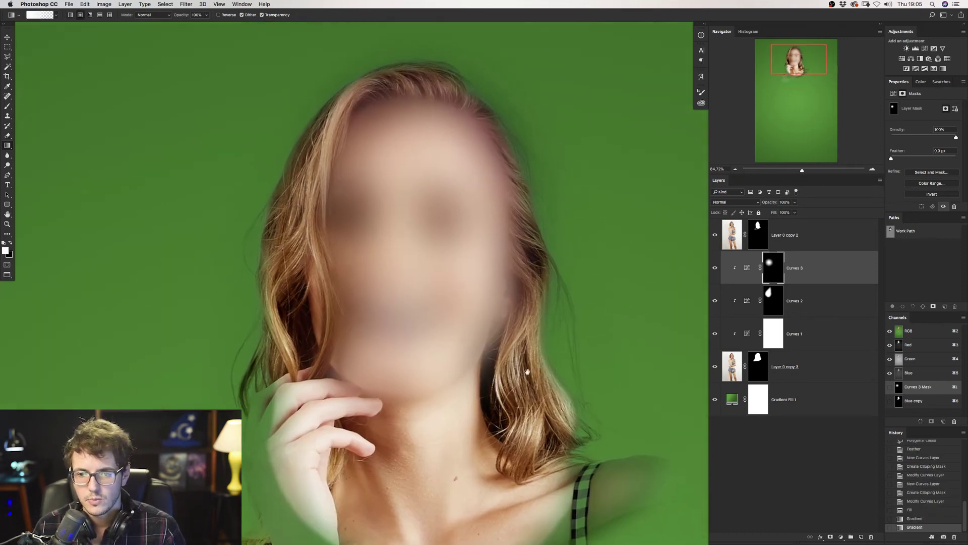
Compare the composite with the cutout layer and the Curves 3 mask toggled off and on.
key(z)
scroll(569, 339, down, 3)
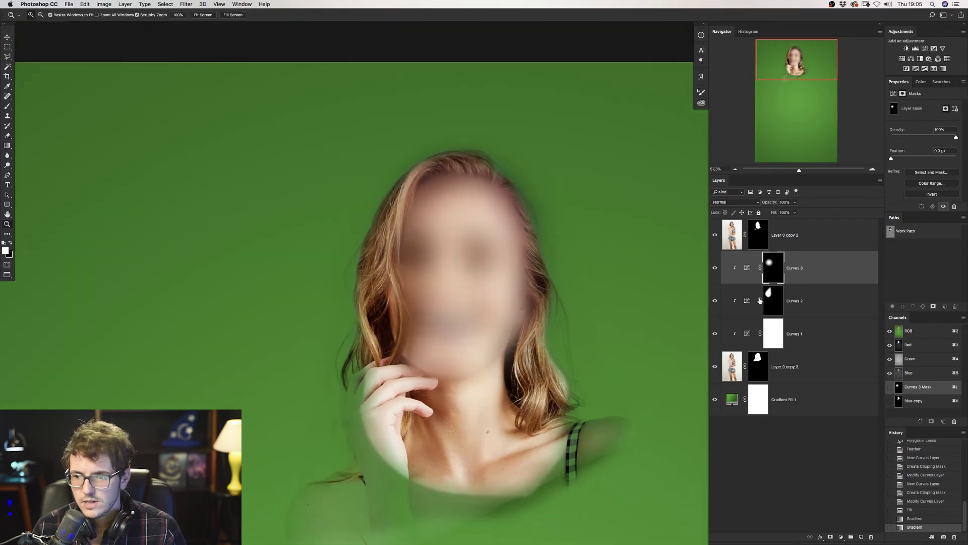
click(715, 366)
click(715, 366)
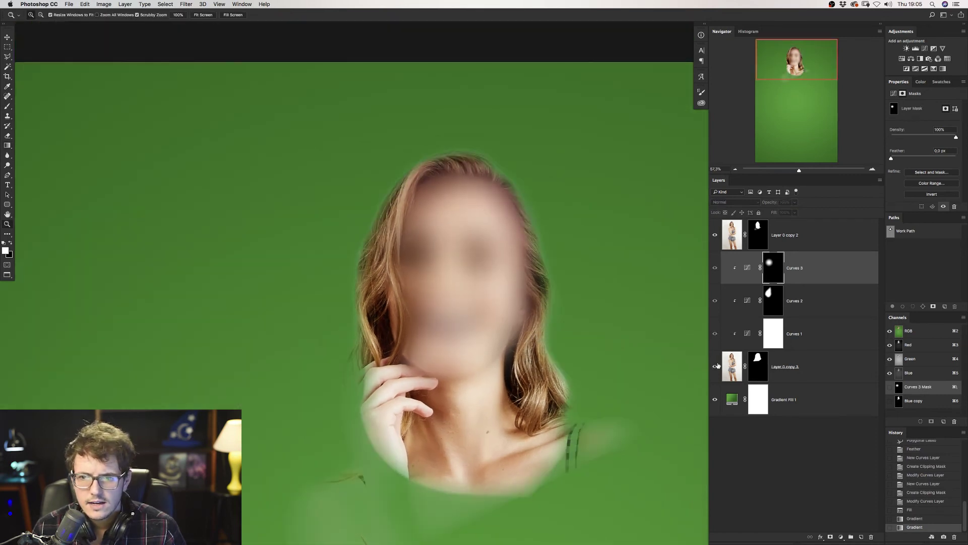
shift+click(770, 267)
shift+click(770, 267)
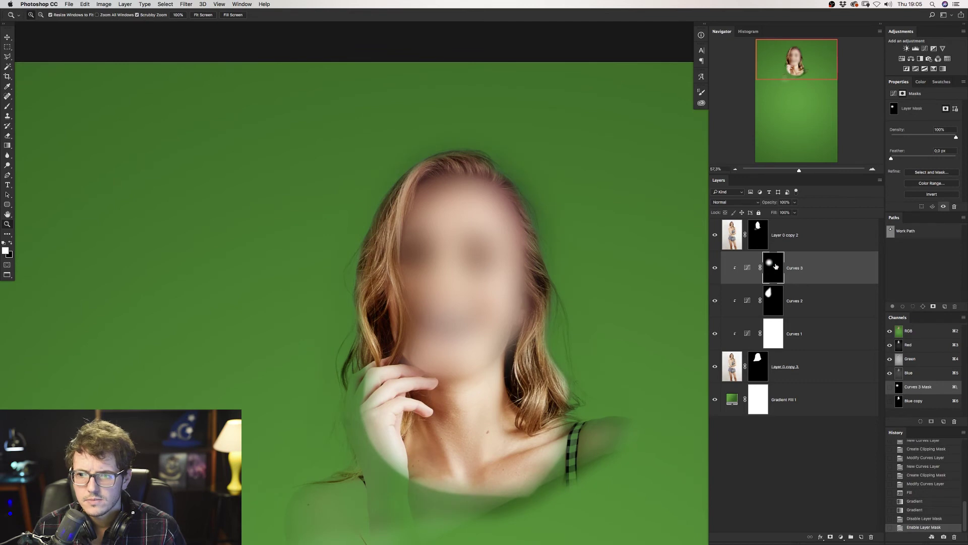
Redraw radial gradients on the Curves 3 mask to cover the top of the head.
key(g)
drag(397, 208, 363, 150)
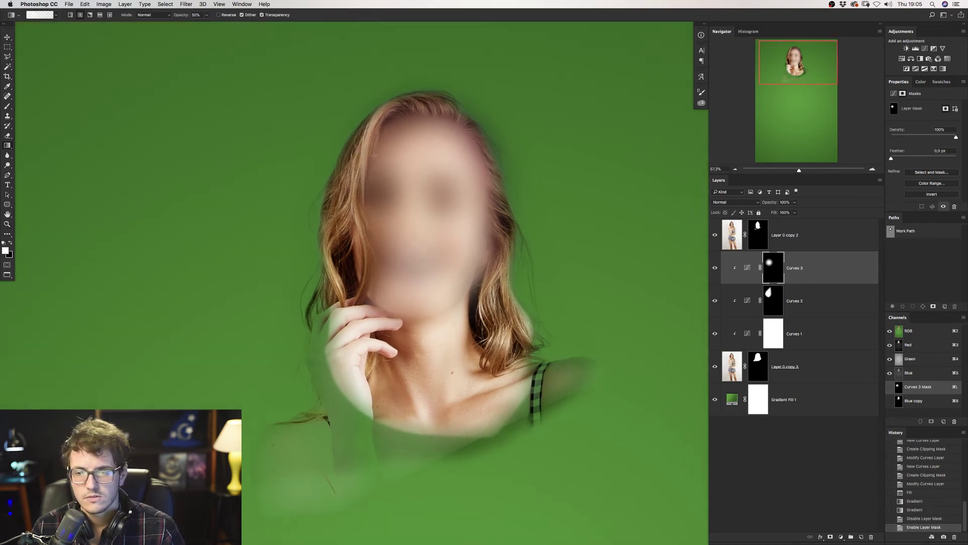
drag(423, 82, 423, 341)
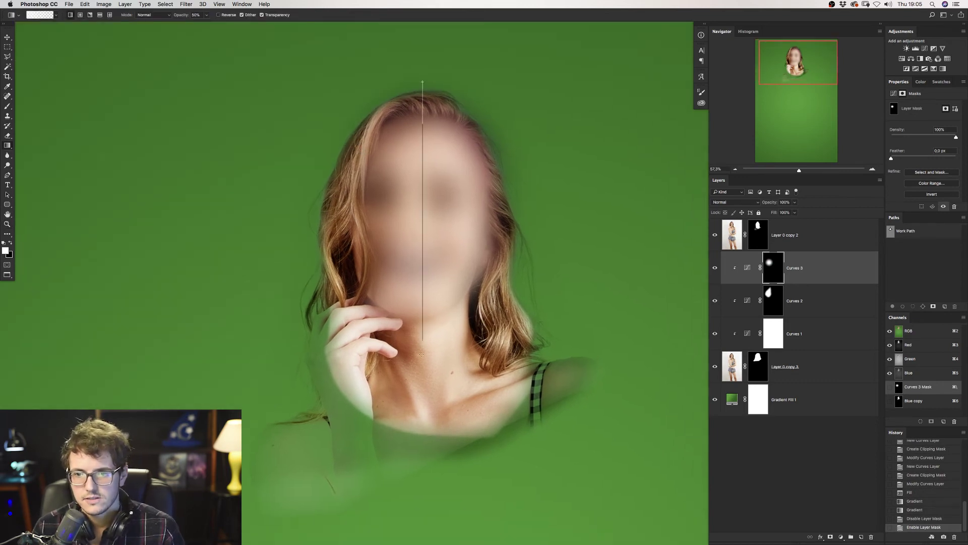
key(super+z)
mouse_move(426, 73)
mouse_down()
mouse_move(427, 311)
mouse_move(433, 74)
mouse_up()
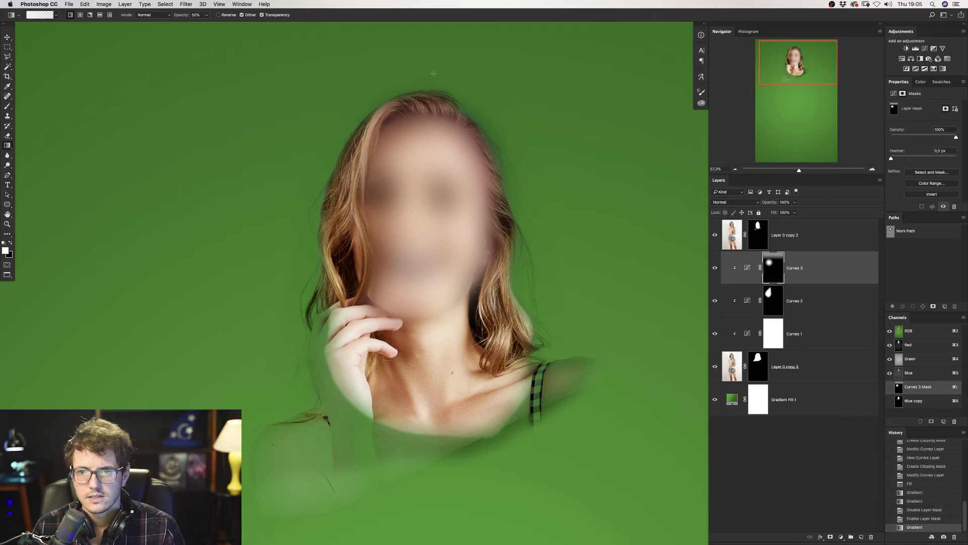
drag(503, 107, 471, 186)
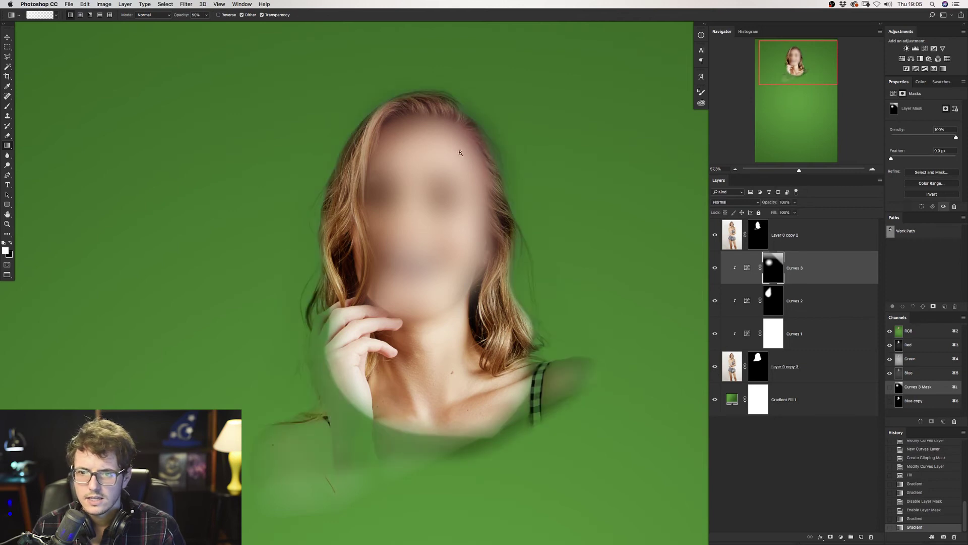
key(z)
click(509, 100)
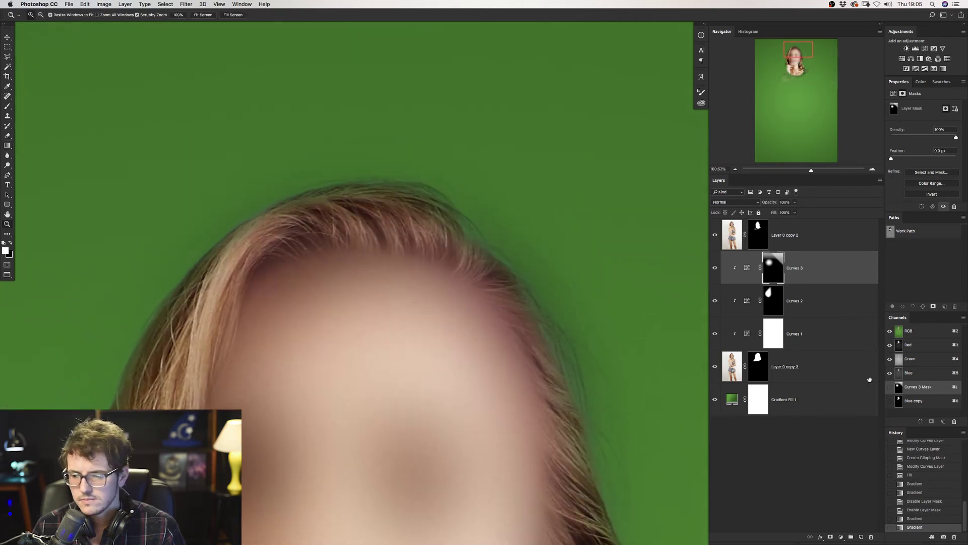
Draw a soft radial gradient on the Curves 2 mask along the right side of the head.
shift+click(779, 303)
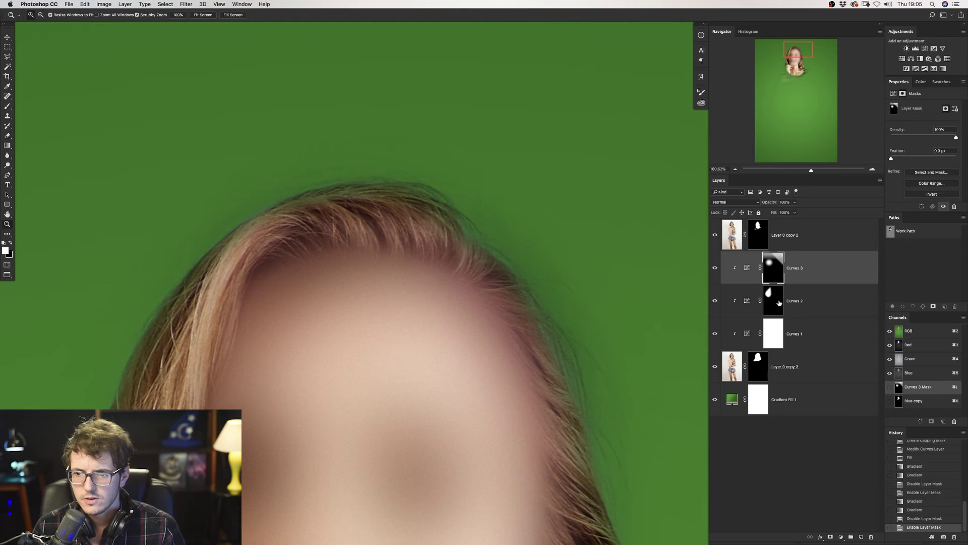
click(779, 303)
key(g)
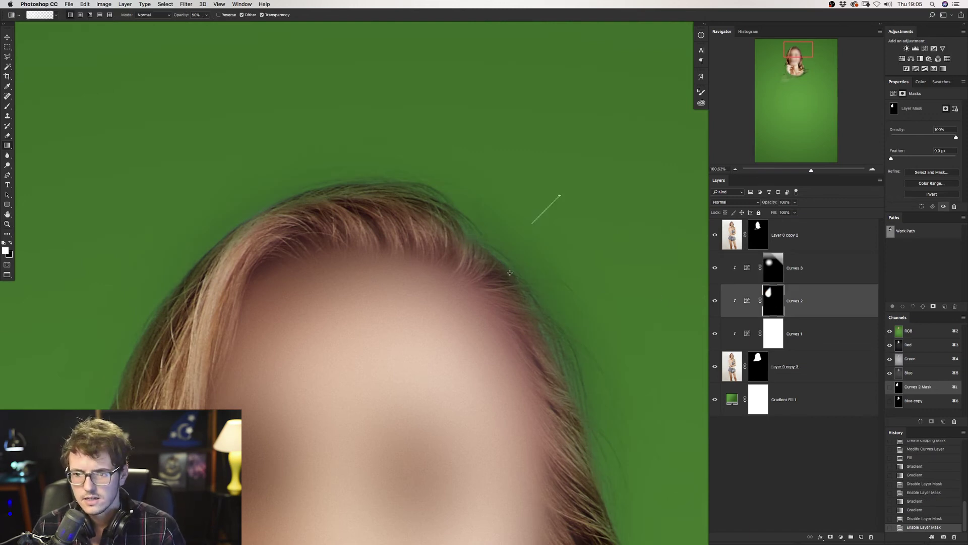
key(super+z)
drag(552, 179, 385, 347)
key(z)
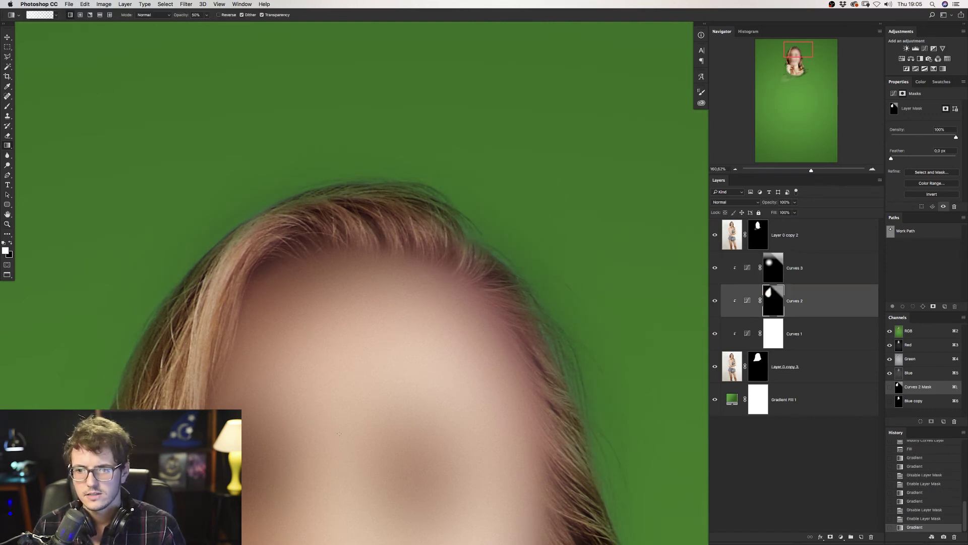
drag(521, 356, 490, 347)
click(490, 348)
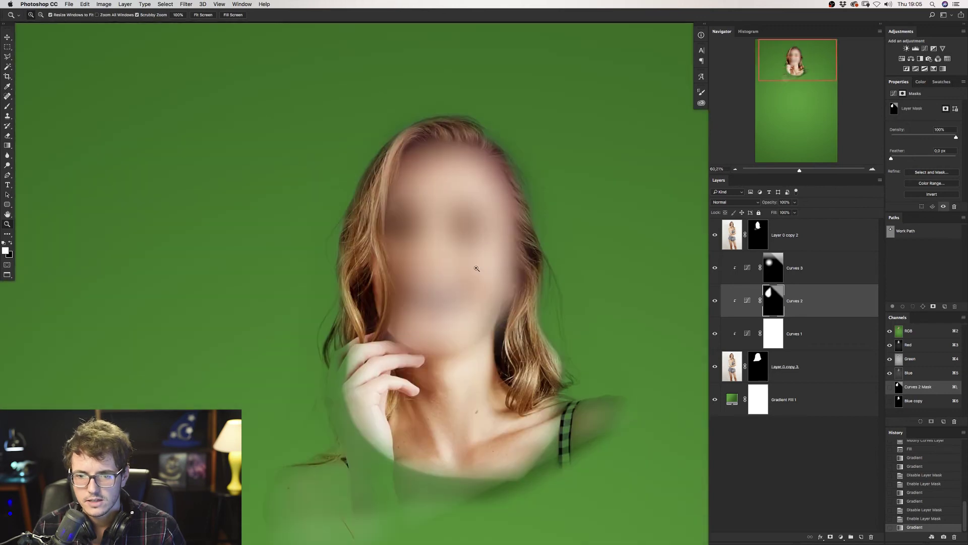
click(486, 255)
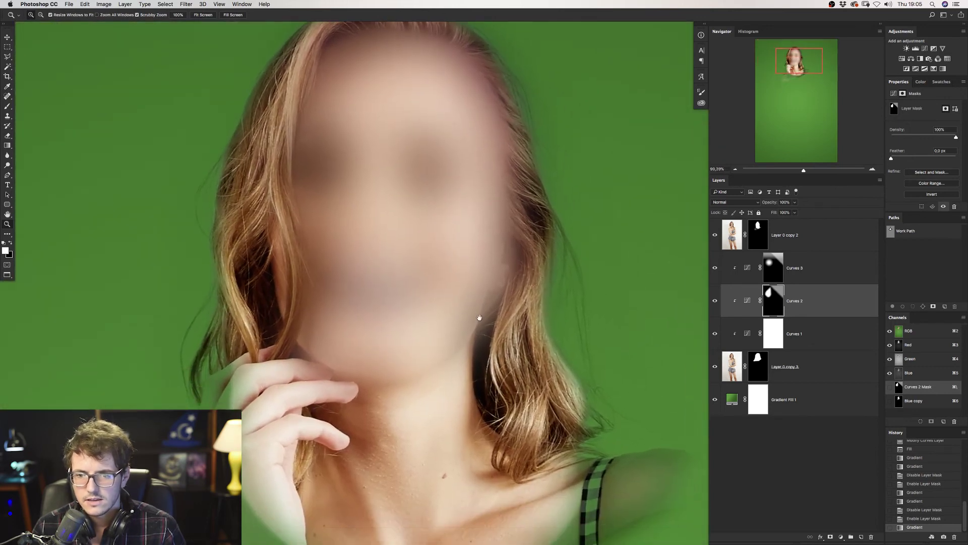
alt+click(477, 320)
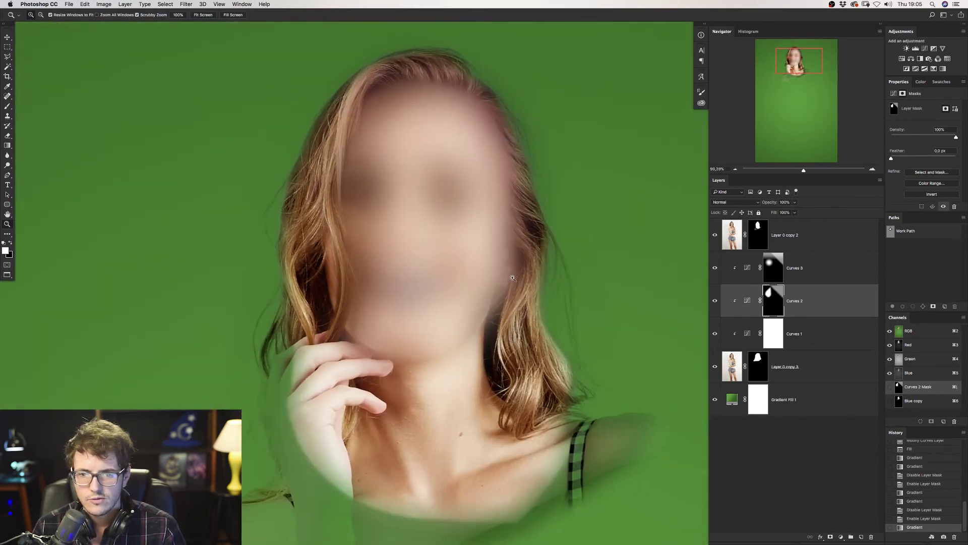
Toggle the top hair layer Layer 0 copy 2 off and on to compare.
click(714, 241)
click(714, 241)
click(714, 241)
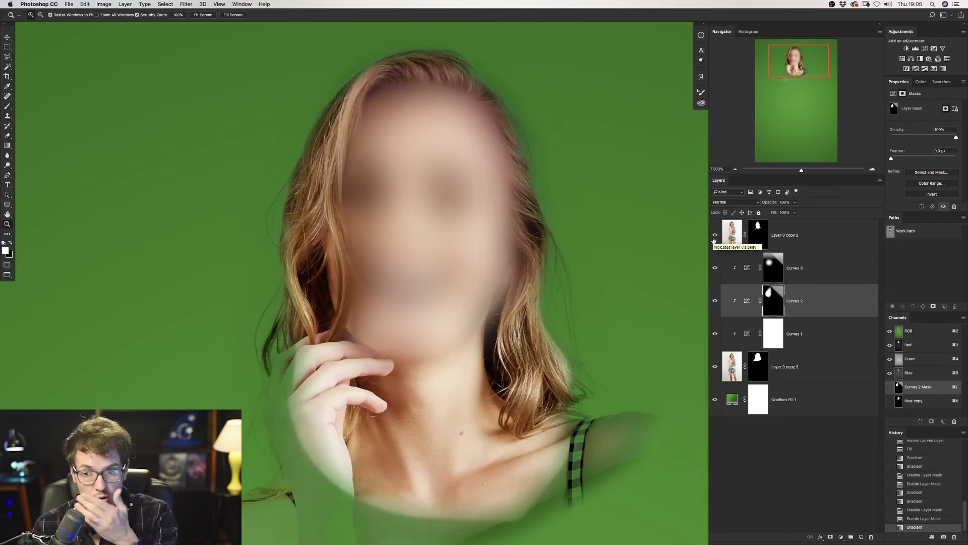
click(714, 241)
click(714, 241)
click(597, 400)
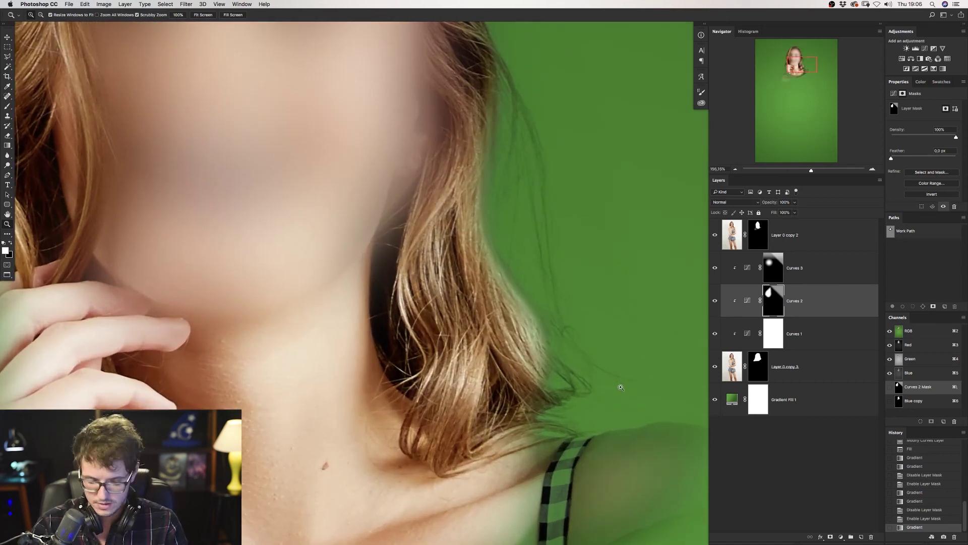
Paint a 50% brush stroke on the Layer 0 copy 2 mask along the hair edge; set Minimum Diameter 0%.
key(b)
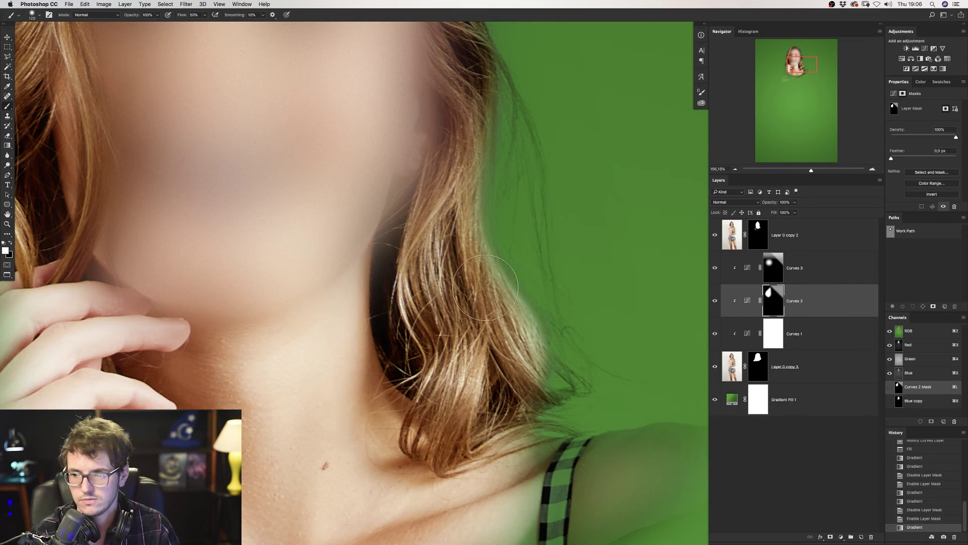
key(bracketleft)
key(bracketleft)
key(bracketleft)
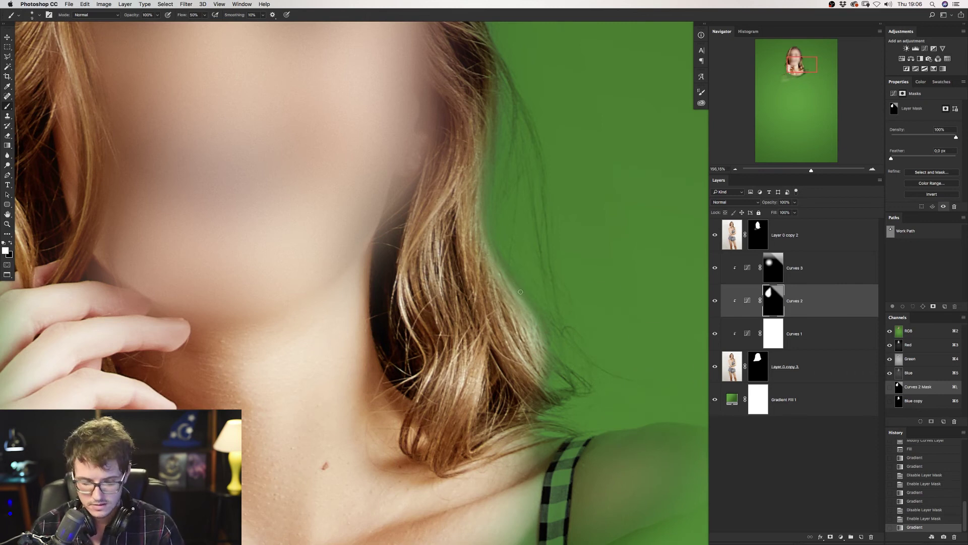
click(757, 239)
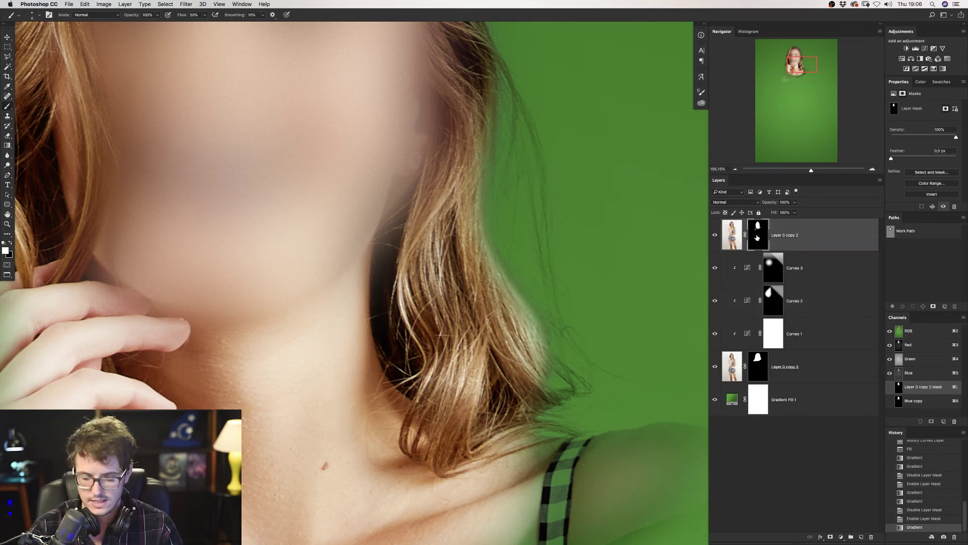
drag(482, 244, 526, 287)
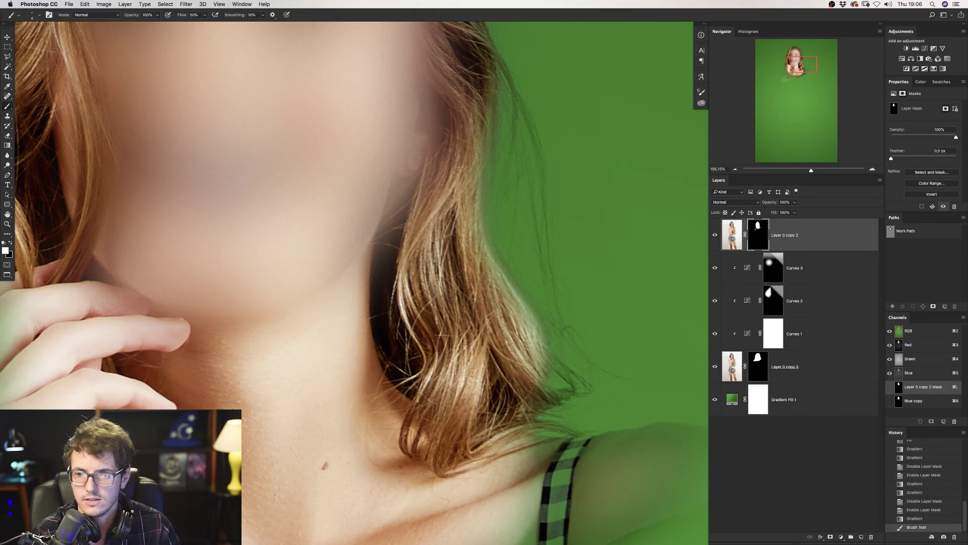
key(ctrl+z)
key(5)
drag(479, 241, 520, 303)
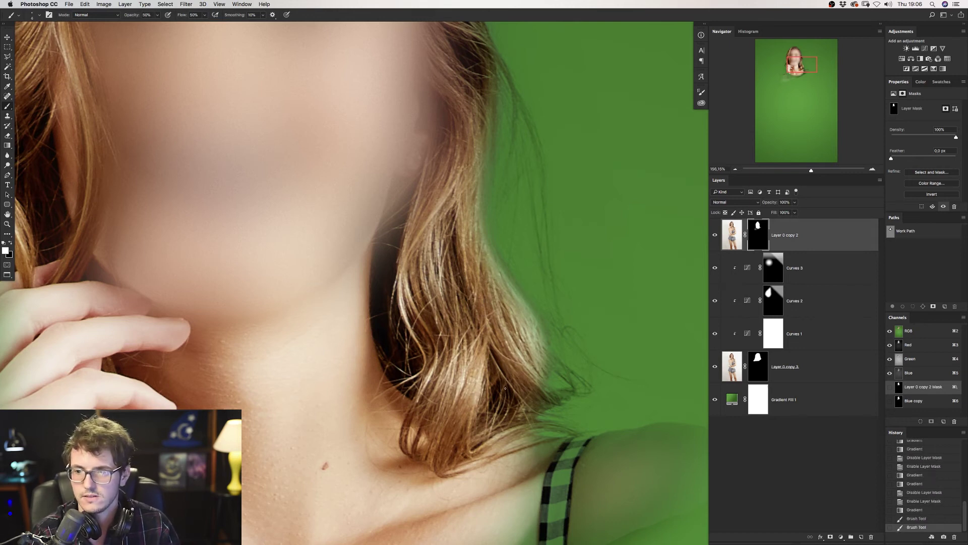
click(701, 92)
drag(599, 134, 579, 133)
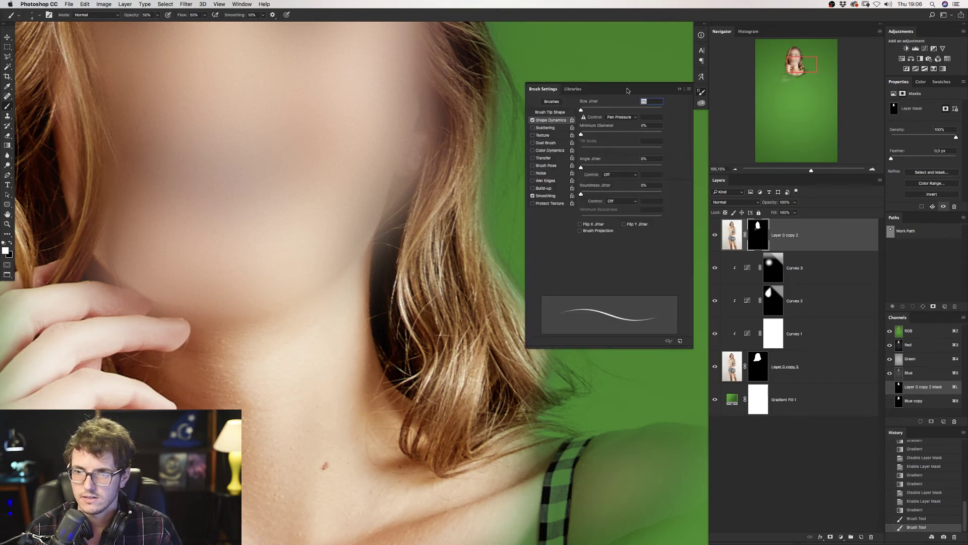
Paint tapered 50% strokes down the right hair edge on the Layer 0 copy 2 mask.
click(781, 229)
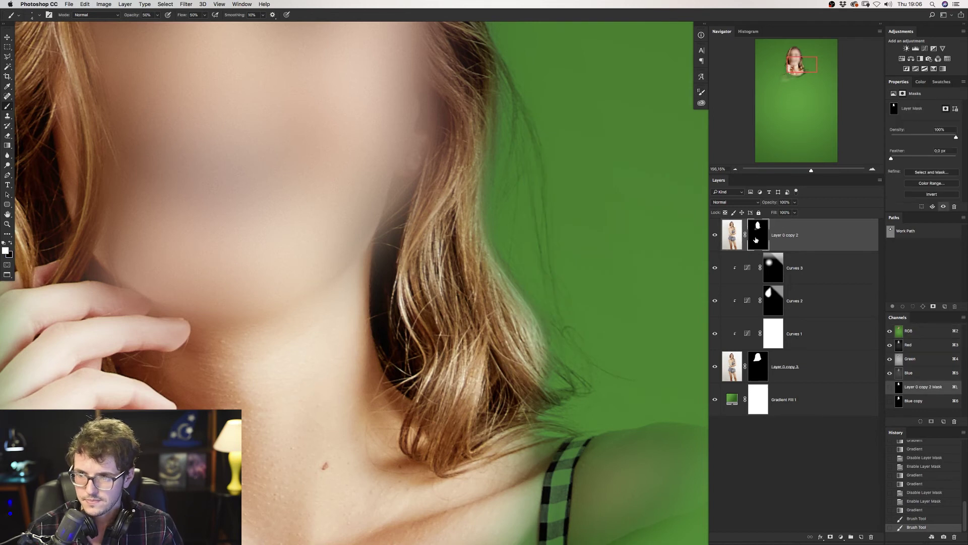
drag(492, 232, 482, 204)
mouse_move(480, 202)
mouse_down()
mouse_move(473, 186)
mouse_move(481, 217)
mouse_up()
drag(482, 222, 493, 258)
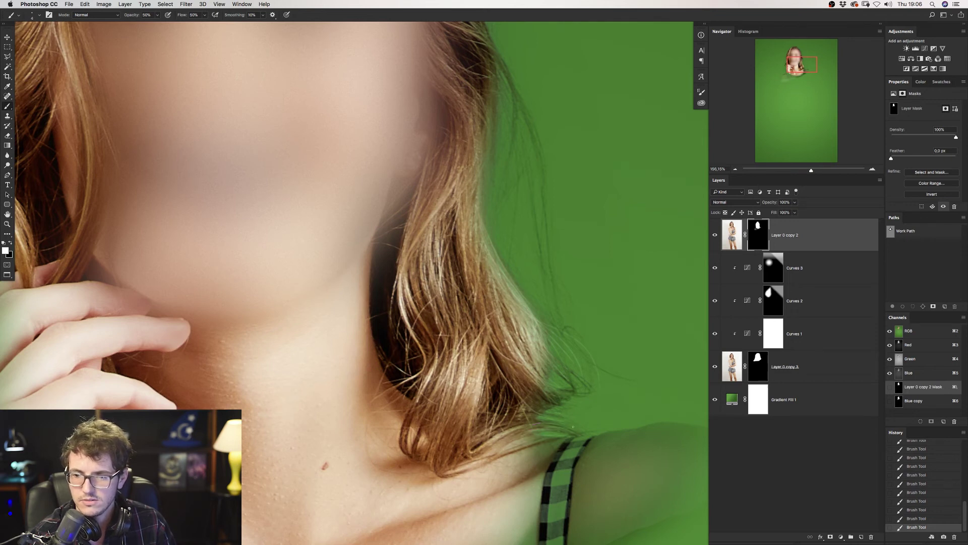
Paint faint hair strands along the right hair edge toward the crown.
scroll(531, 320, up, 2)
scroll(493, 309, up, 1)
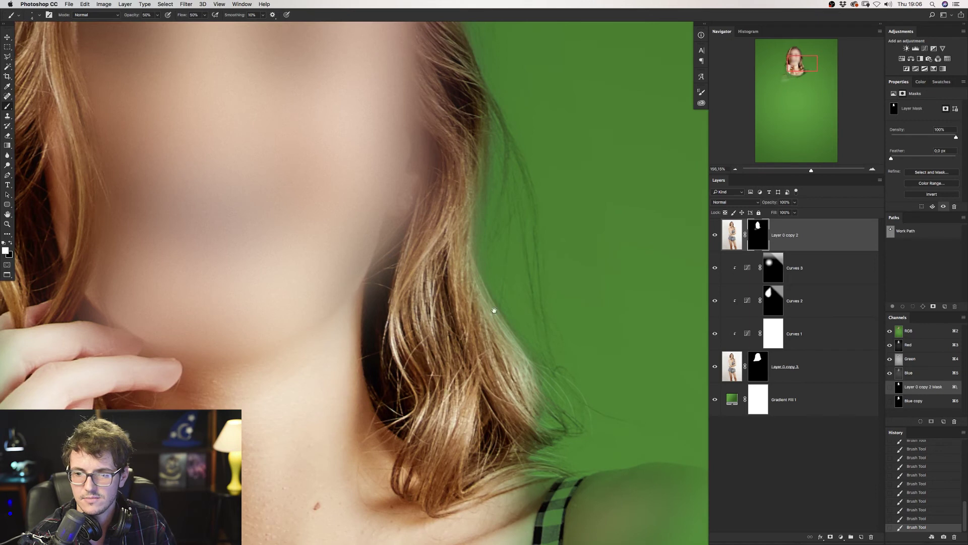
scroll(498, 318, up, 2)
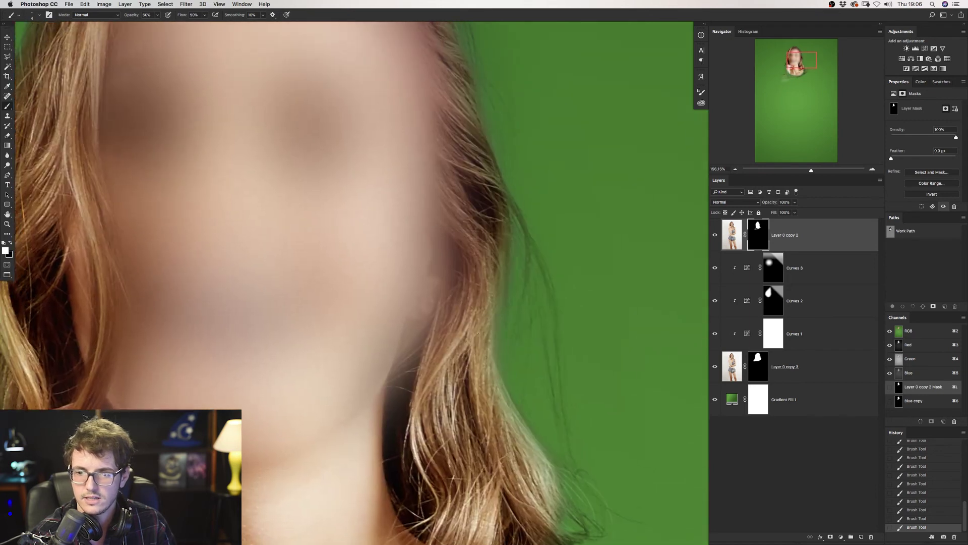
drag(492, 261, 499, 278)
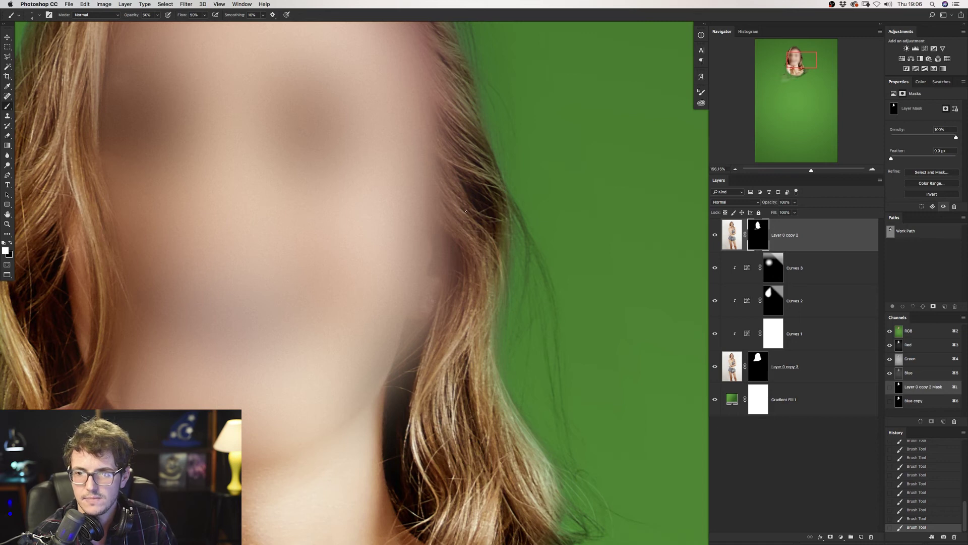
drag(507, 198, 521, 216)
Try long curved strands over the green background, then undo the stray strokes.
drag(484, 121, 671, 177)
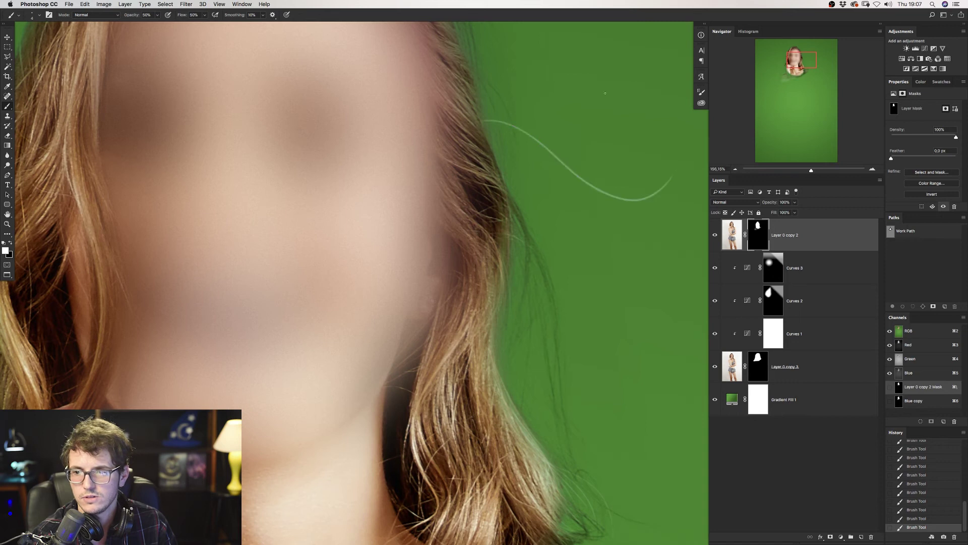
key(super+z)
drag(519, 144, 646, 142)
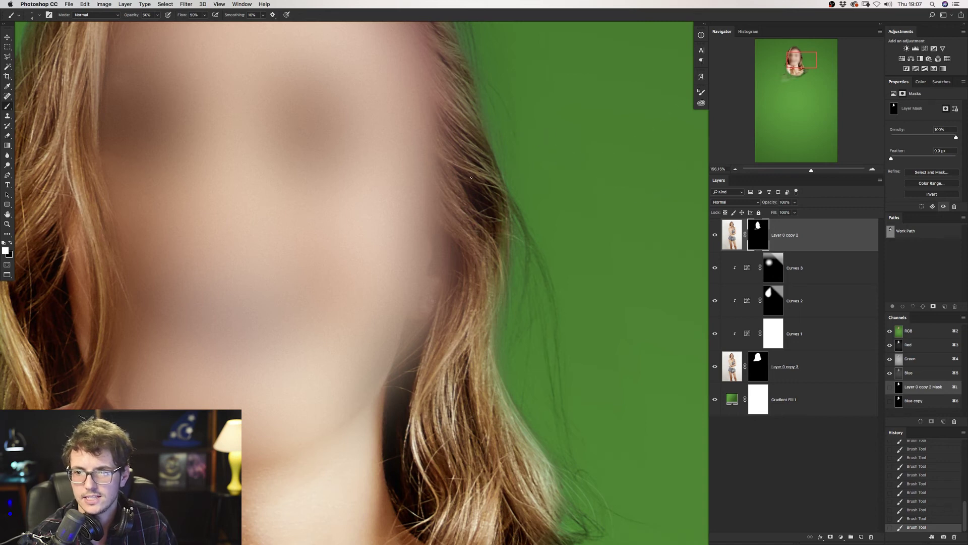
key(super+z)
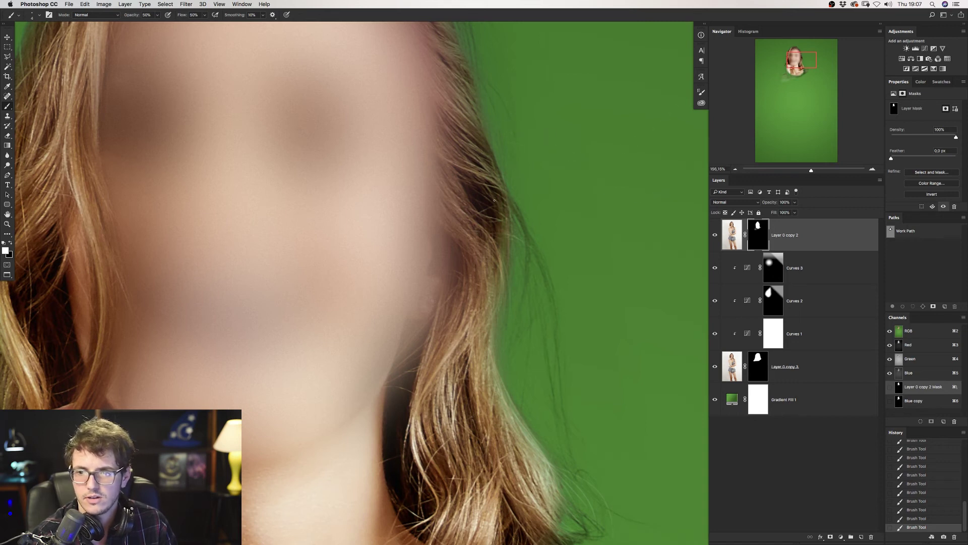
key(super+z)
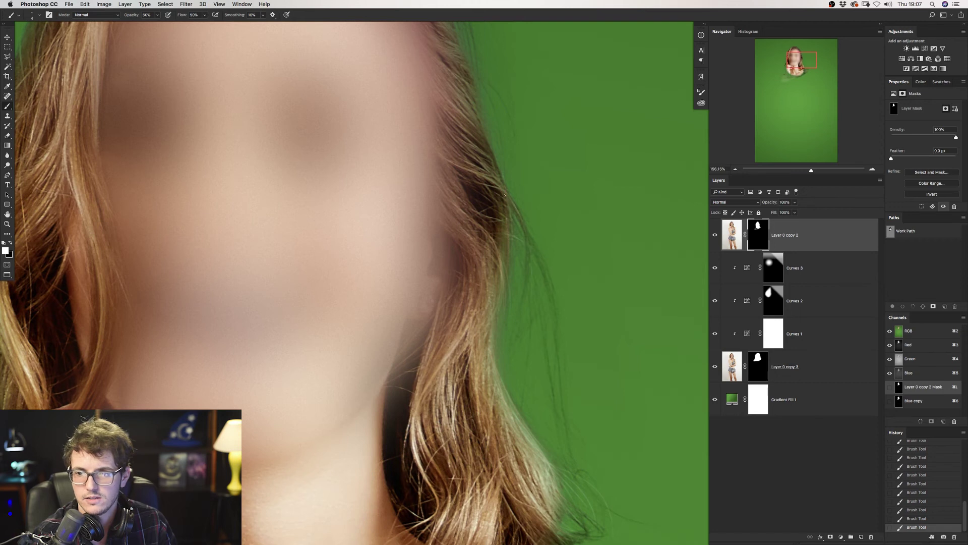
key(super+z)
key(super+z)
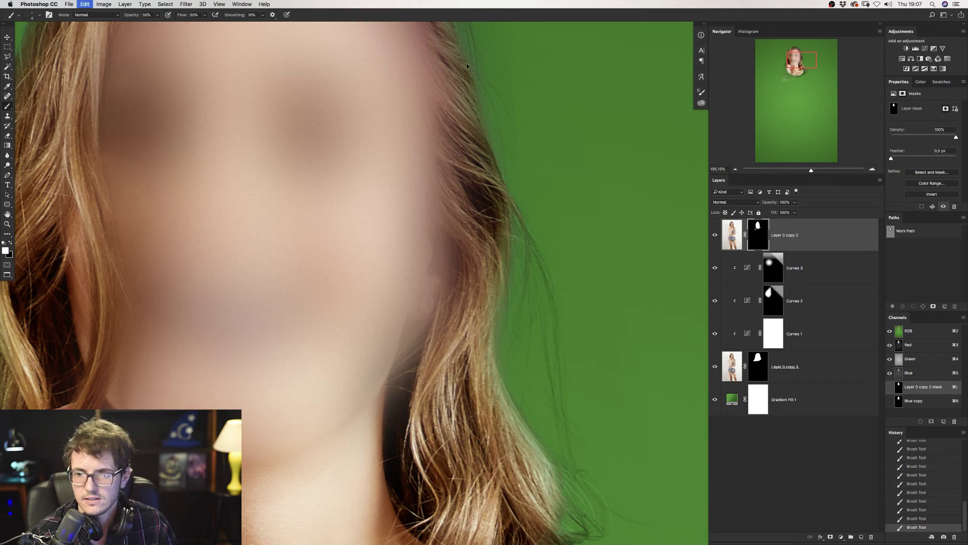
scroll(498, 372, up, 5)
key(ctrl+z)
key(ctrl+z)
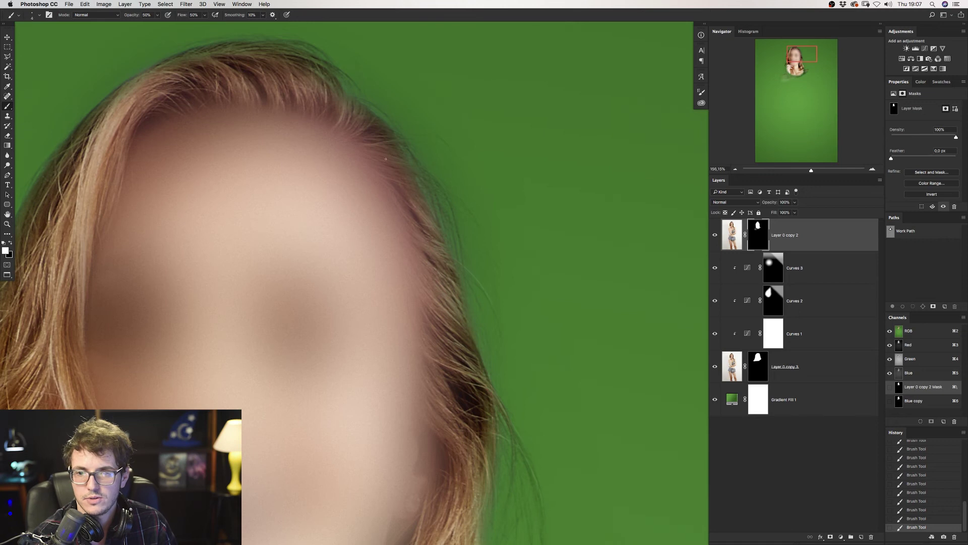
Paint thin hair strands back into the Layer 0 copy 2 mask along the top hairline at 50% opacity.
drag(426, 176, 446, 200)
drag(401, 163, 418, 170)
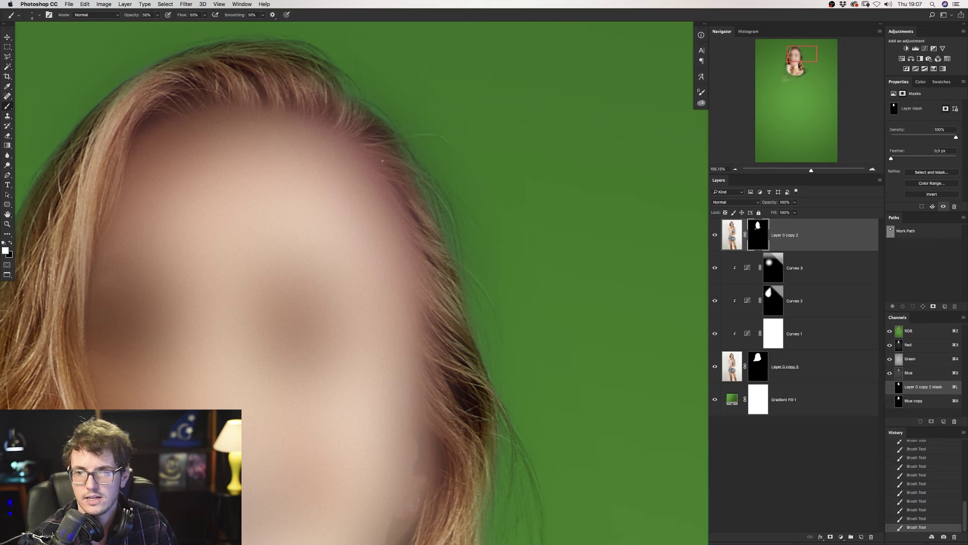
drag(448, 175, 572, 231)
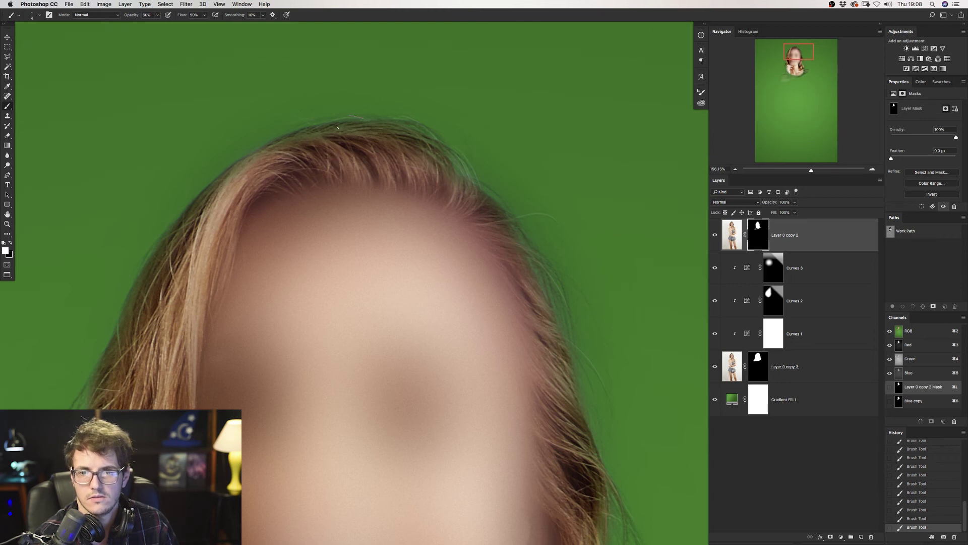
drag(274, 201, 437, 131)
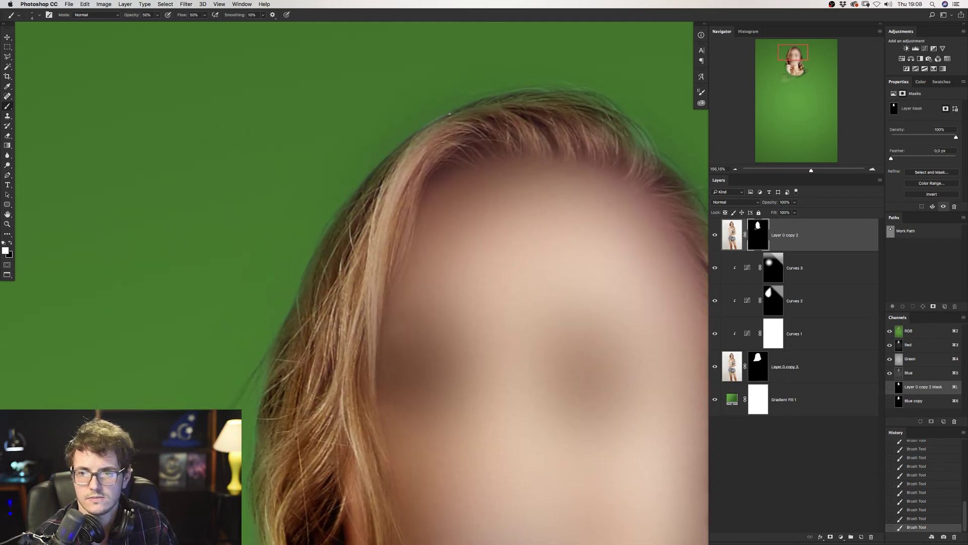
click(447, 146)
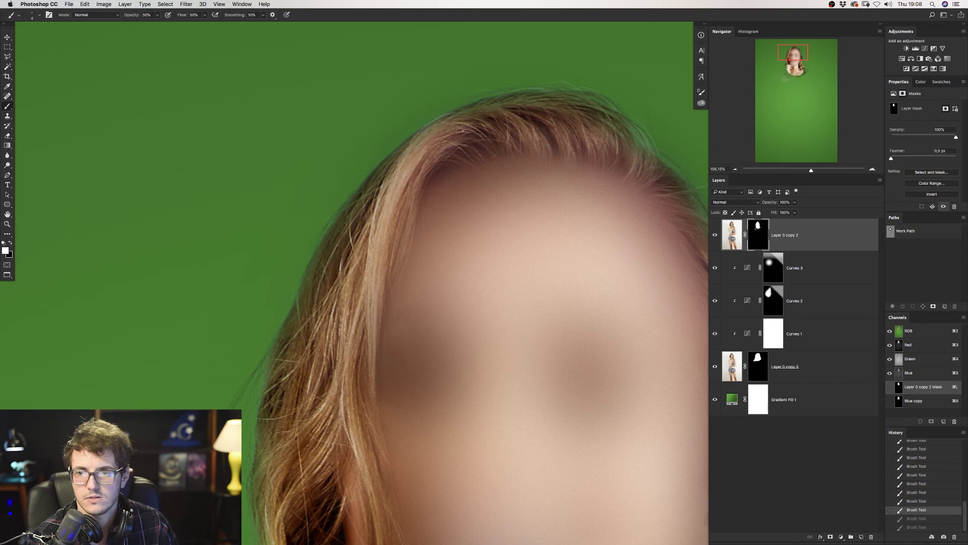
drag(445, 145, 386, 169)
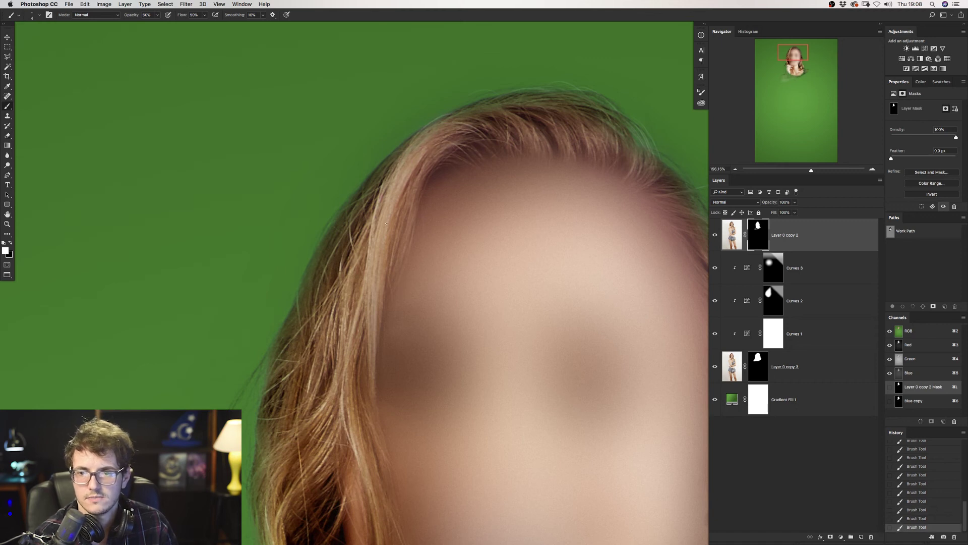
Paint a hair strand along the side of the head near the hand, undoing and redoing it.
drag(396, 171, 446, 130)
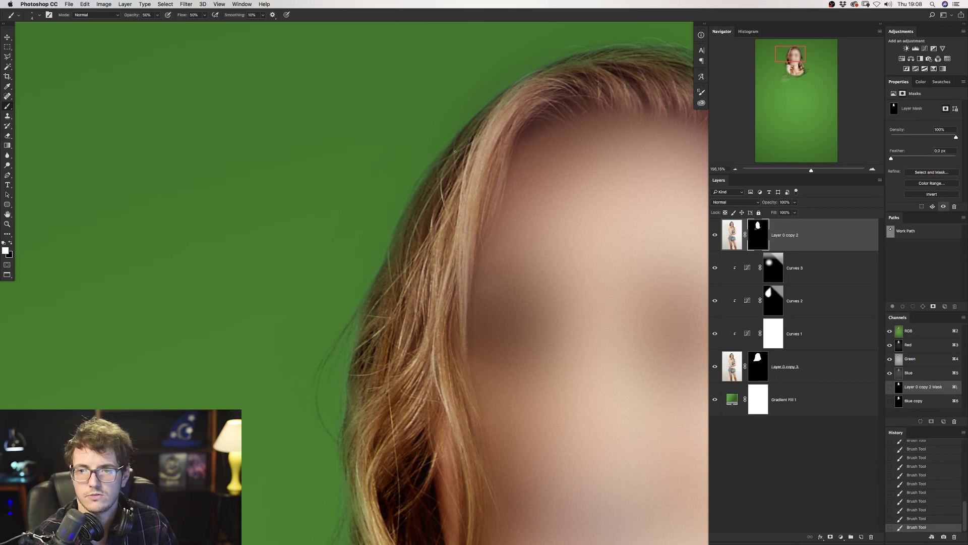
drag(409, 204, 396, 235)
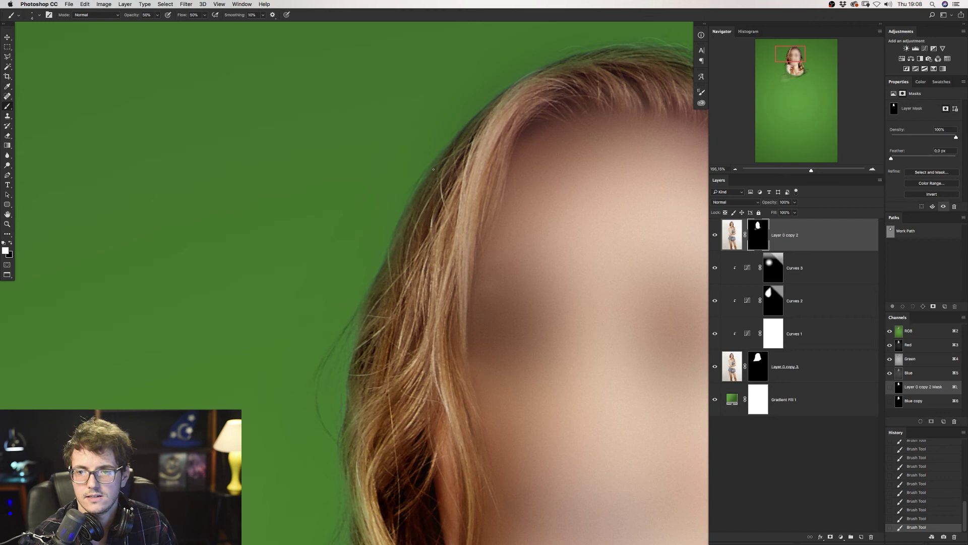
key(ctrl+z)
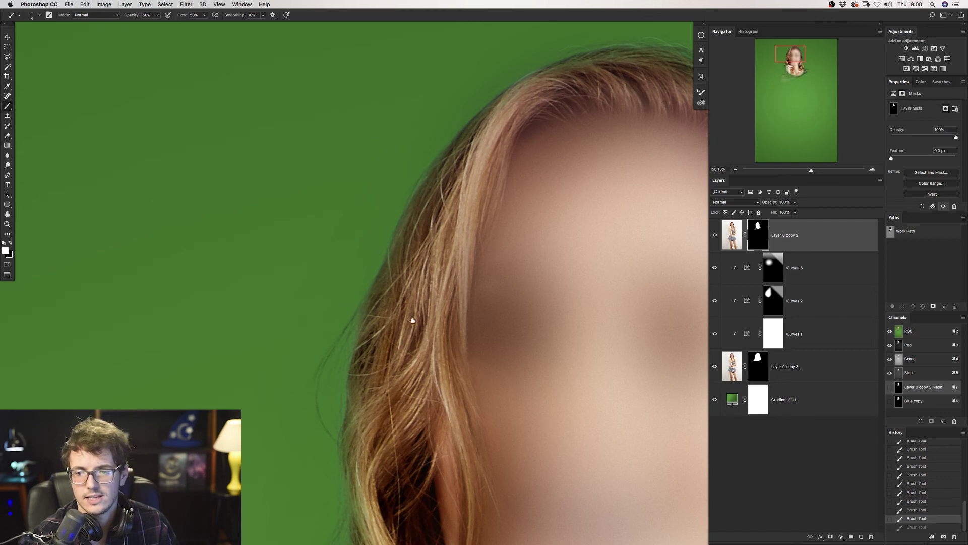
drag(410, 320, 403, 113)
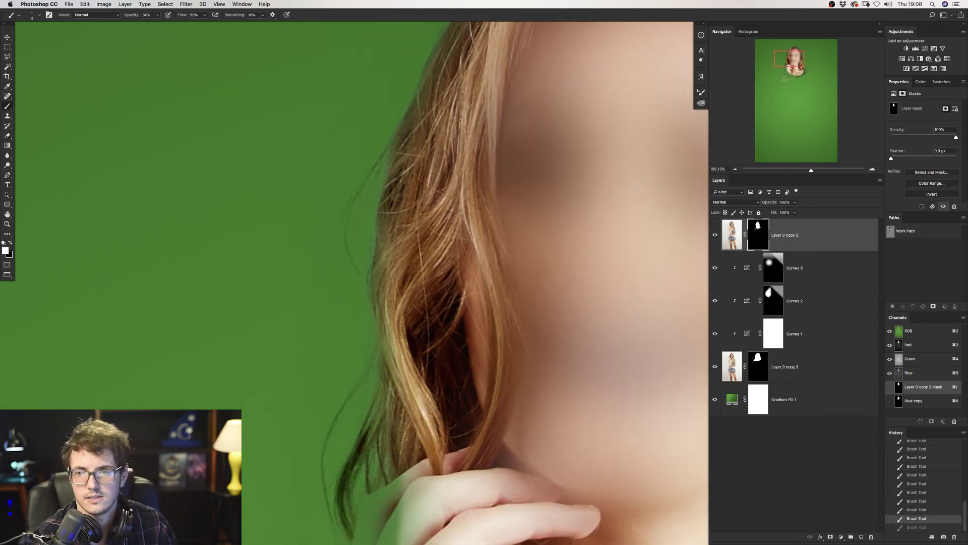
key(ctrl+shift+z)
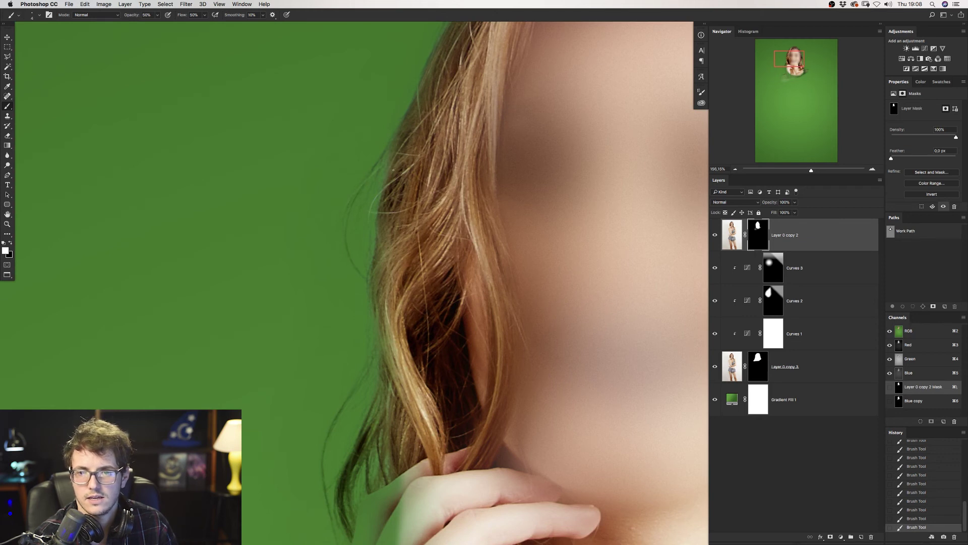
scroll(383, 211, down, 3)
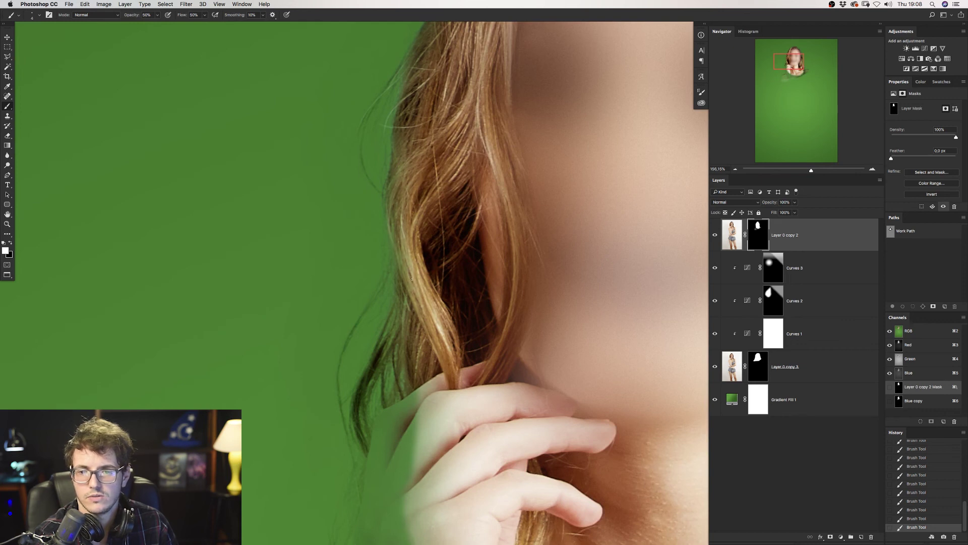
key(q)
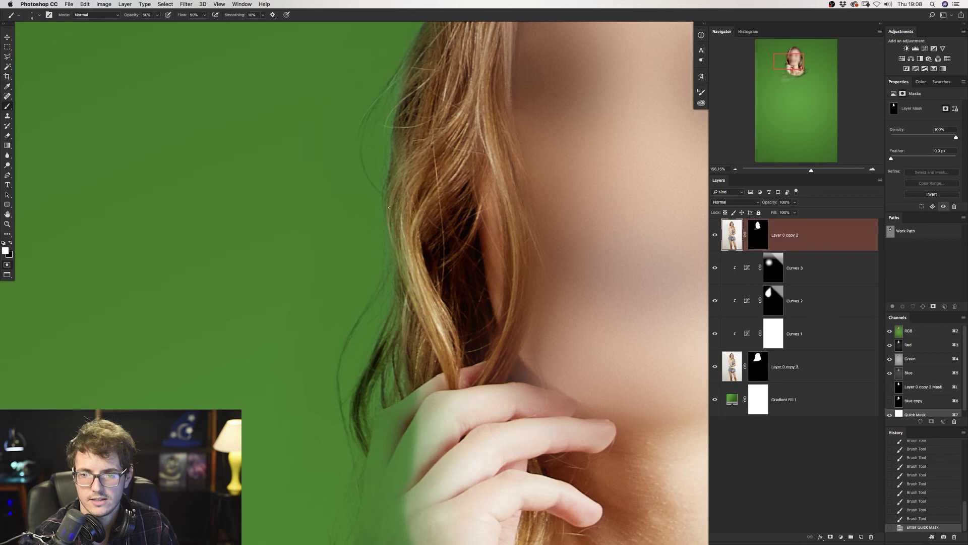
key(x)
click(399, 264)
click(401, 273)
click(402, 275)
click(404, 281)
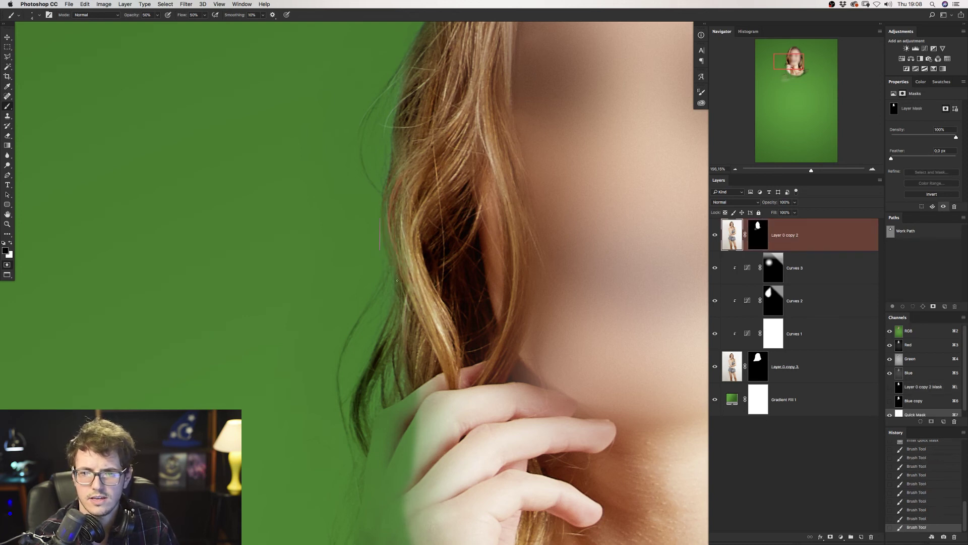
key(q)
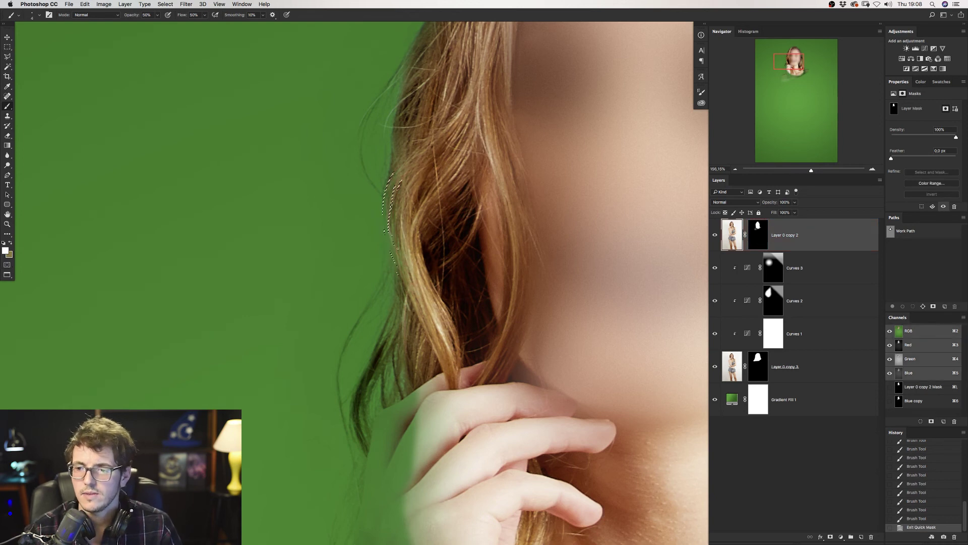
key(super+j)
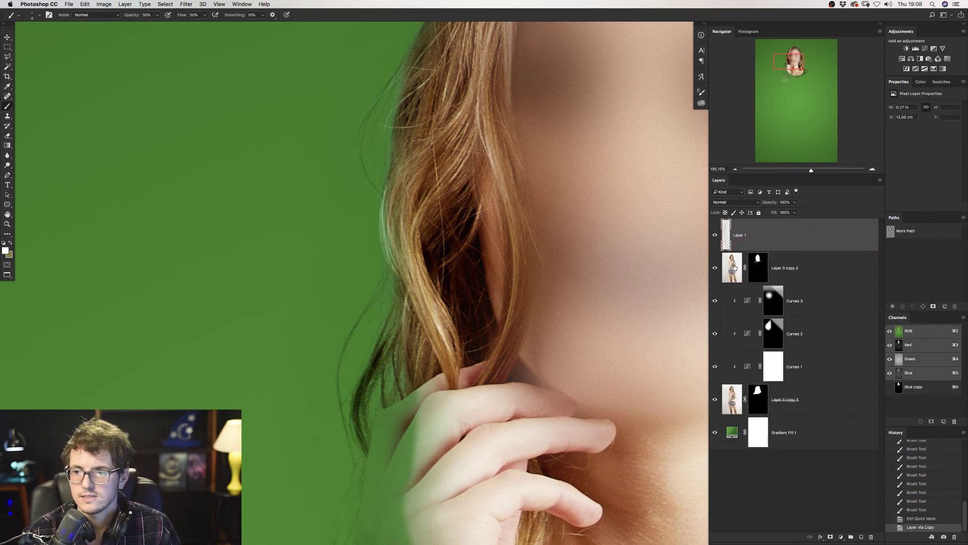
click(725, 212)
key(v)
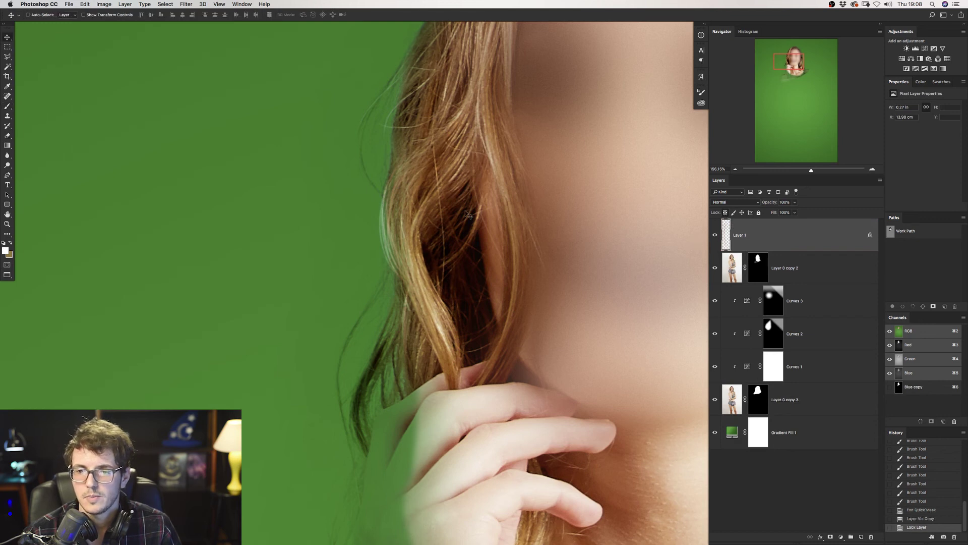
click(186, 4)
mouse_move(224, 94)
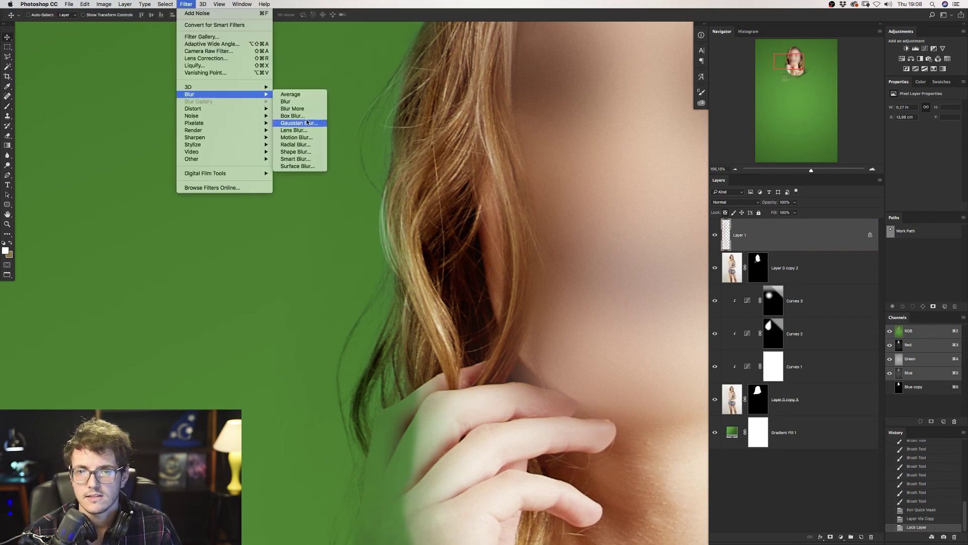
click(306, 124)
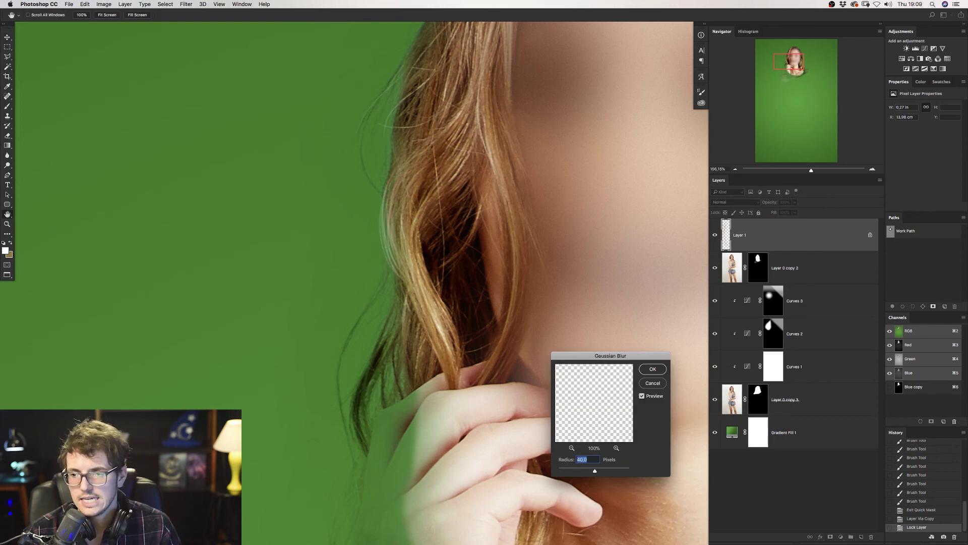
key(Escape)
key(b)
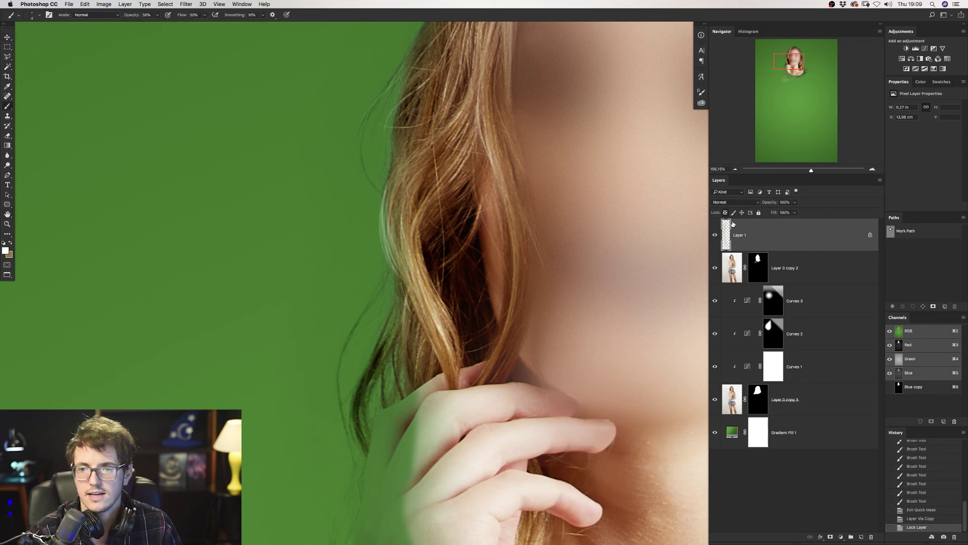
key(x)
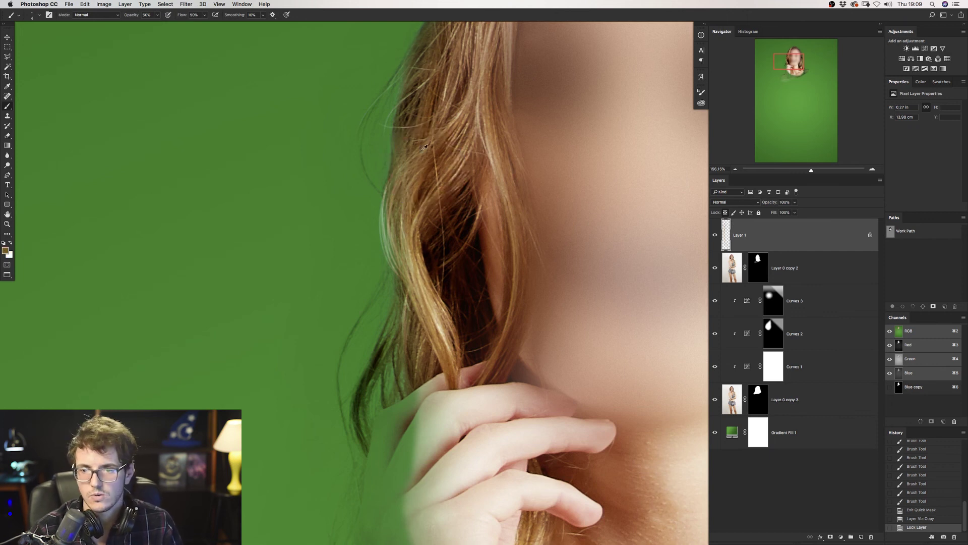
key(alt+BackSpace)
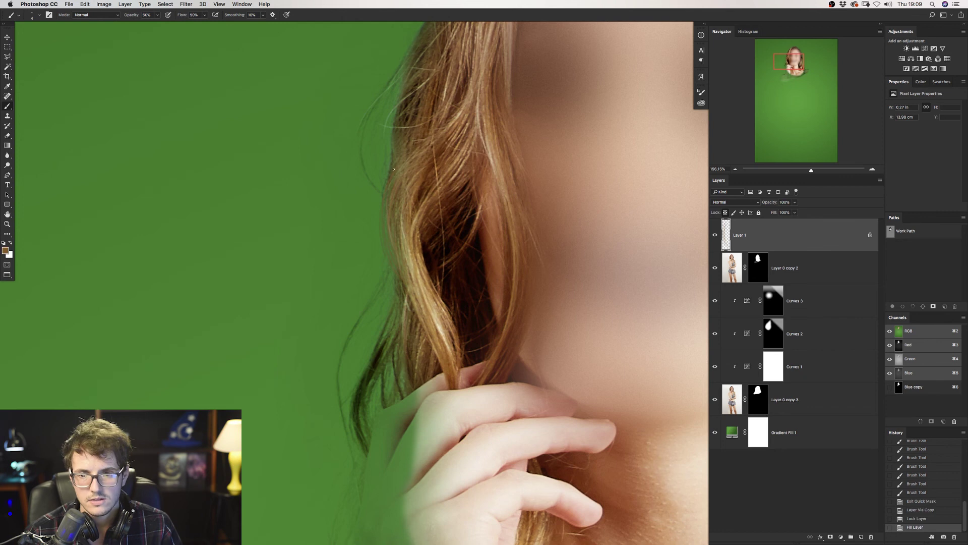
key(x)
key(g)
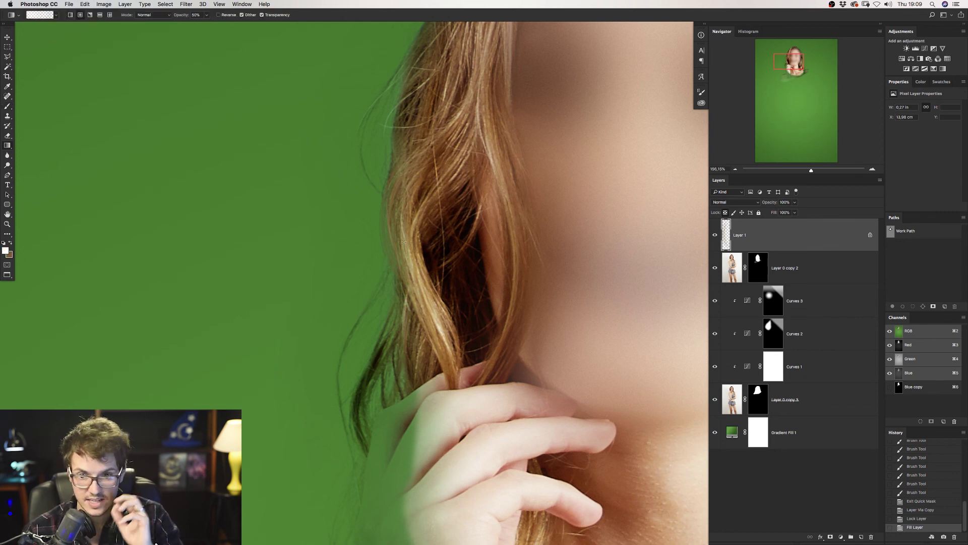
drag(378, 227, 369, 259)
key(ctrl+z)
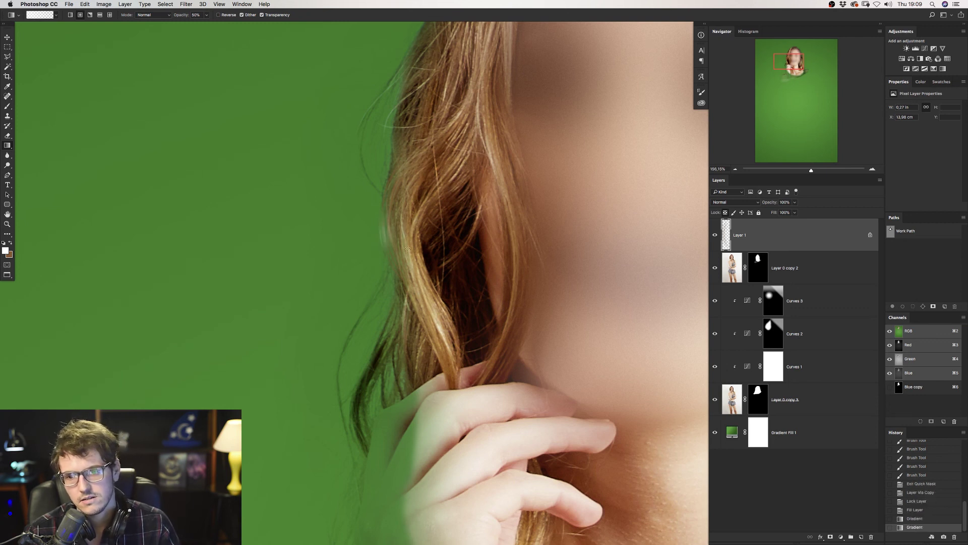
drag(458, 249, 420, 299)
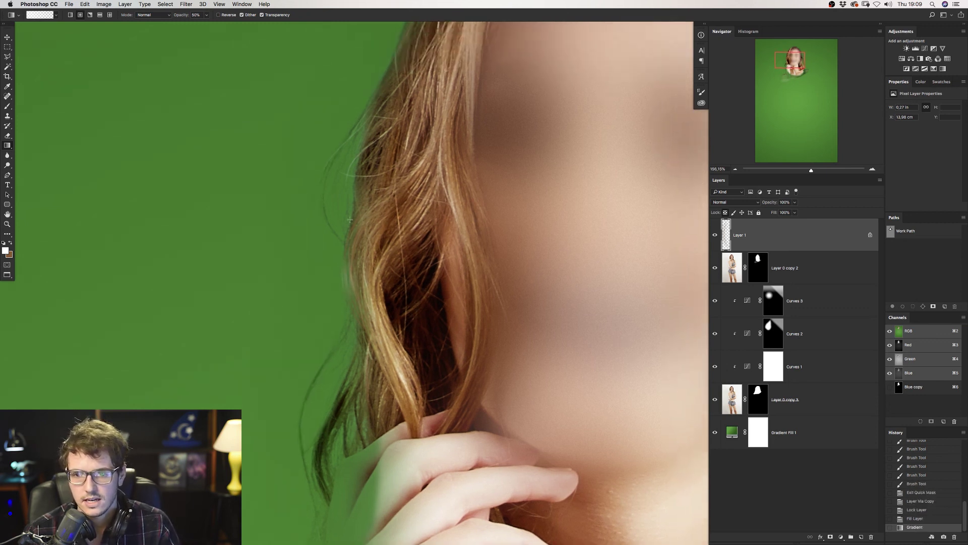
drag(333, 254, 324, 287)
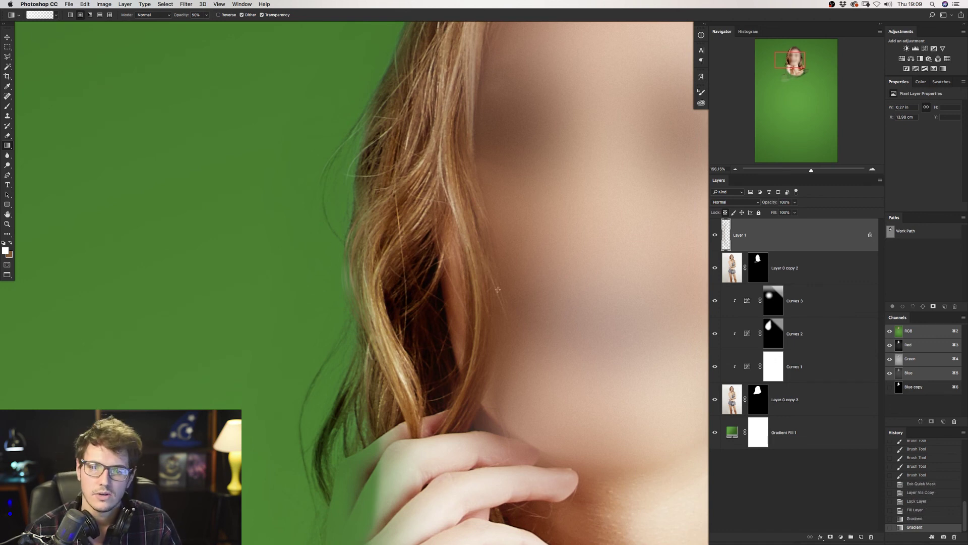
drag(360, 336, 306, 325)
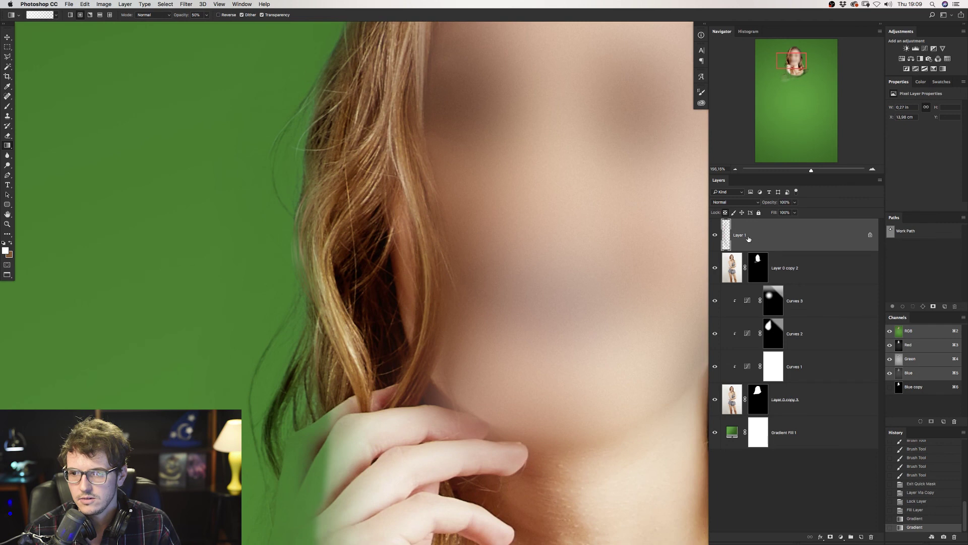
key(BackSpace)
click(714, 236)
drag(469, 280, 457, 283)
key(z)
alt+click(411, 296)
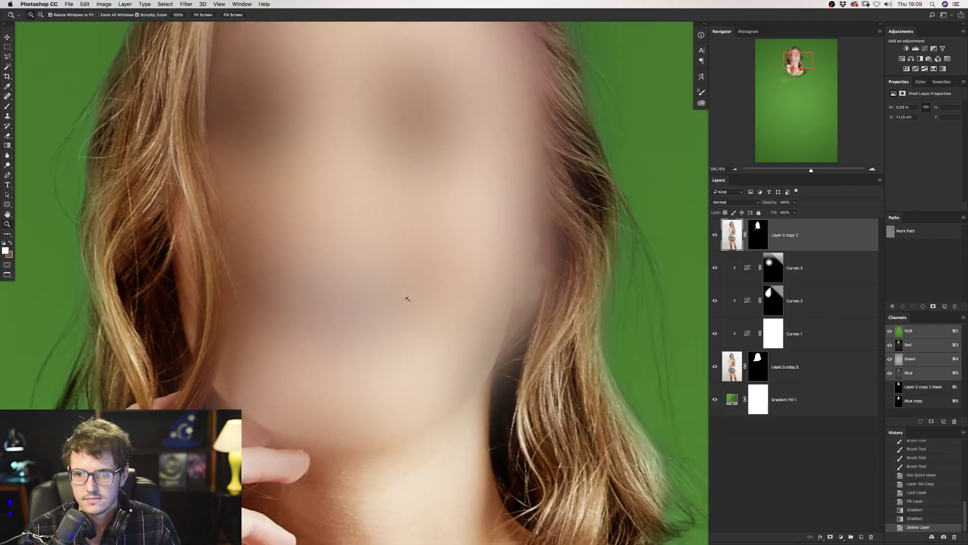
Compare Layer 0 copy 3 on and off, then add a Curves layer clipped to Layer 0 copy 2.
drag(342, 243, 552, 279)
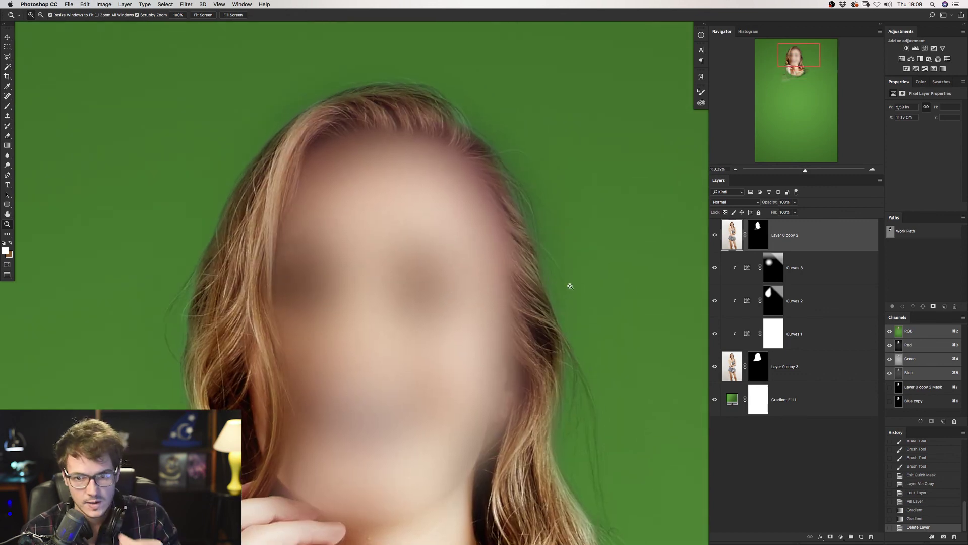
click(720, 371)
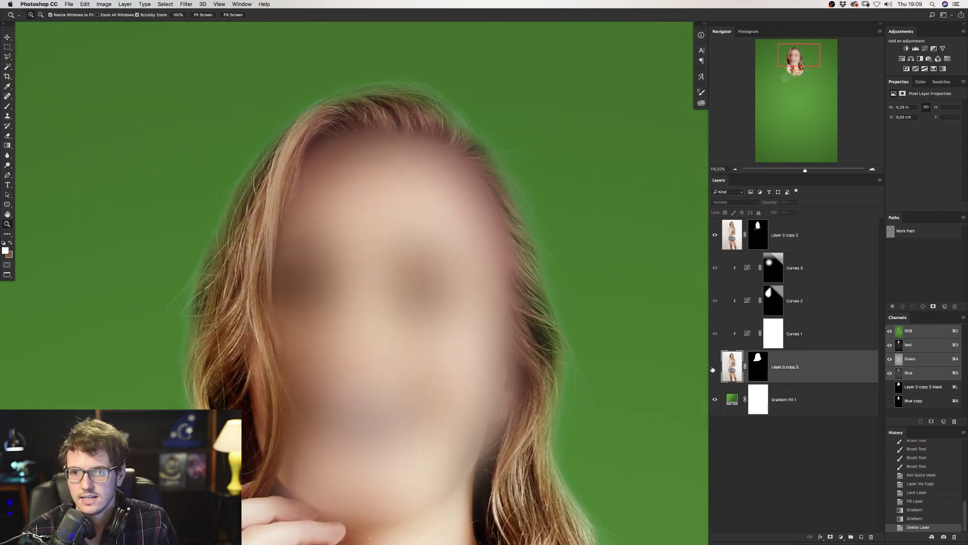
click(715, 367)
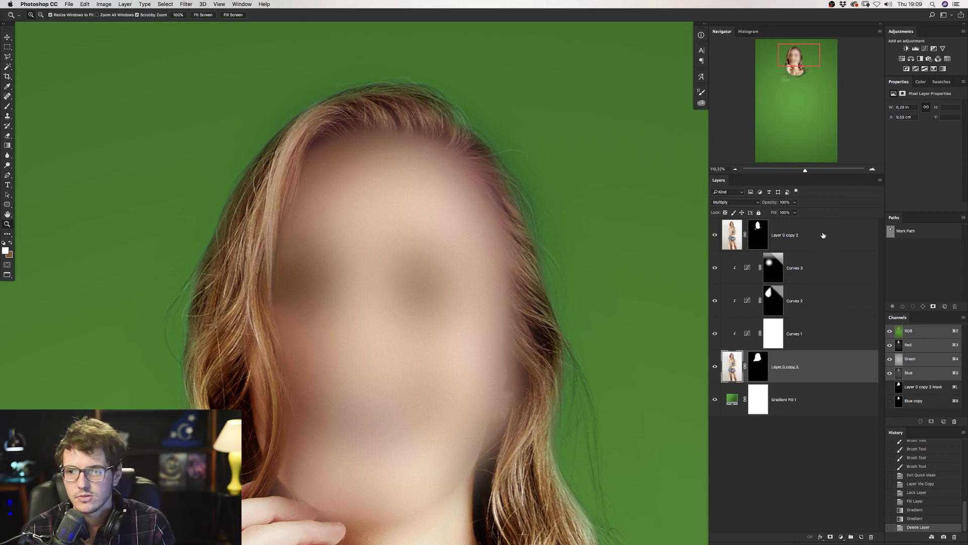
click(827, 235)
click(840, 537)
click(853, 429)
click(911, 206)
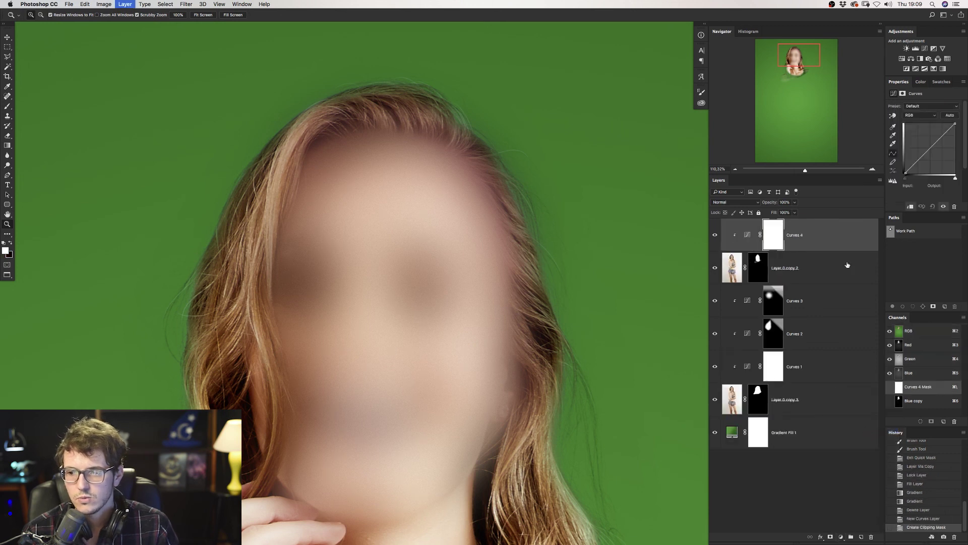
Raise the Green curve's black point to 53 and pull the Blue and Red curves down.
click(908, 115)
click(917, 130)
drag(906, 174, 894, 162)
click(919, 115)
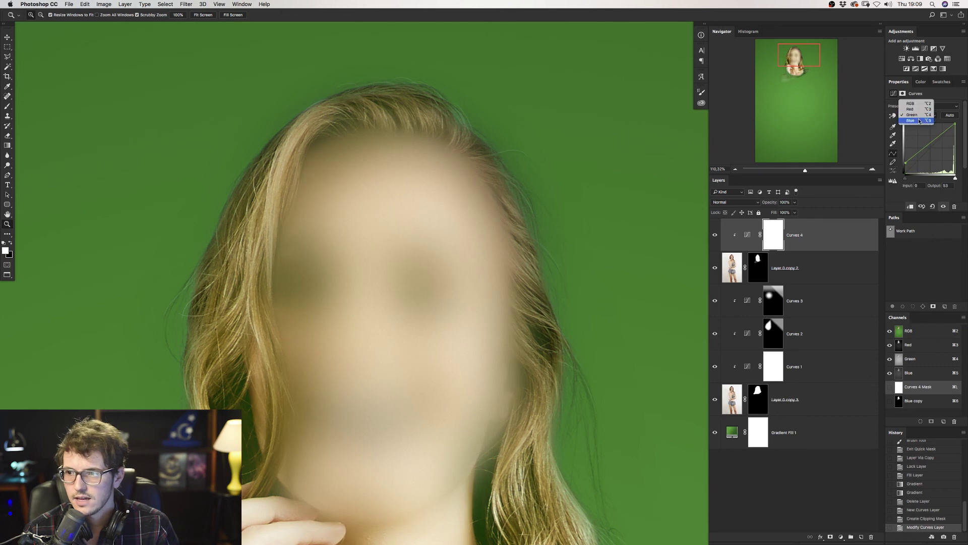
click(919, 121)
drag(937, 142, 937, 149)
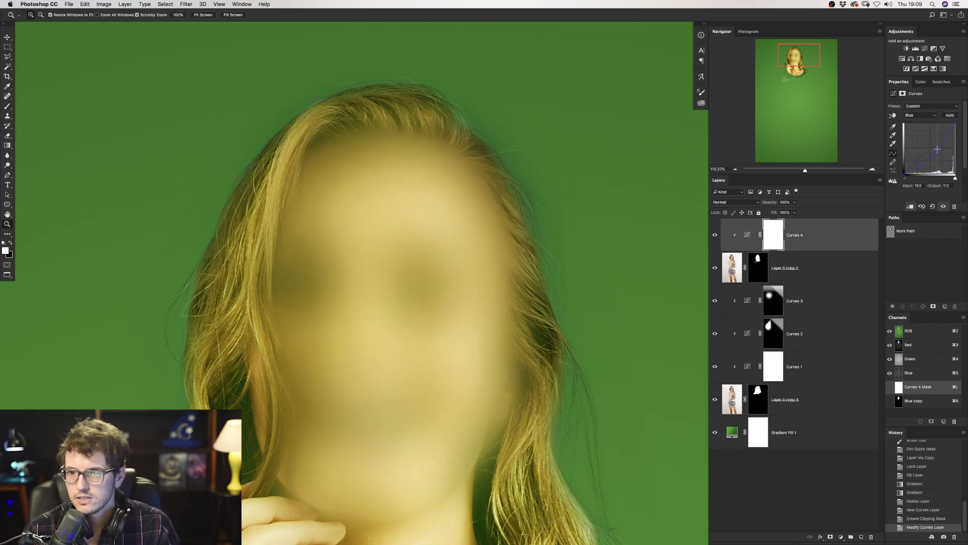
click(919, 115)
click(919, 103)
drag(934, 146, 934, 153)
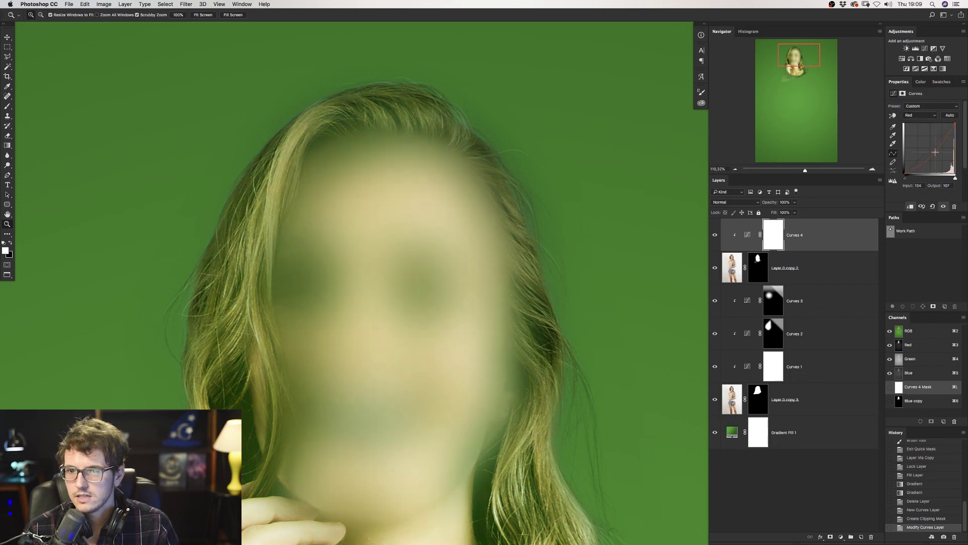
Copy the portrait mask onto Curves 4, invert it, feather it 7.6 px, and compare before/after.
drag(758, 265, 771, 241)
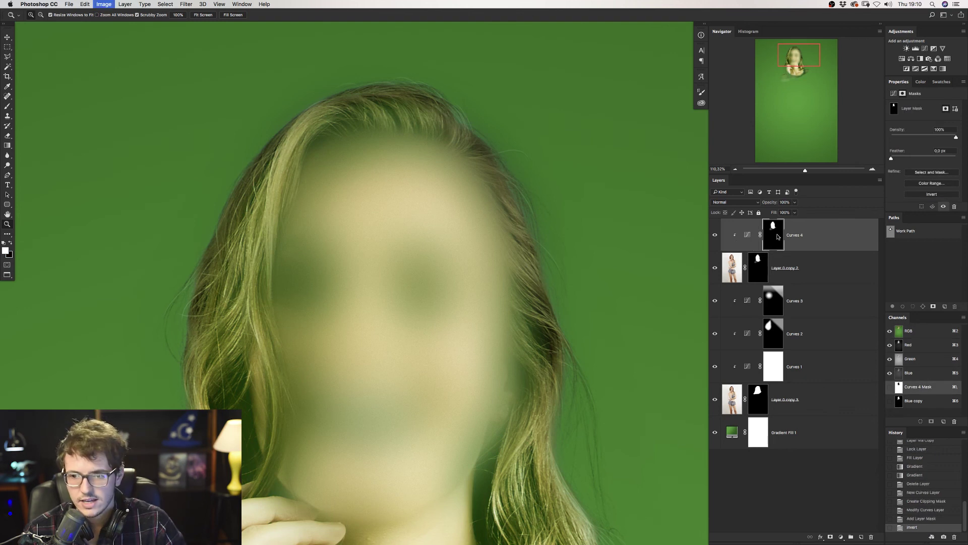
key(super+i)
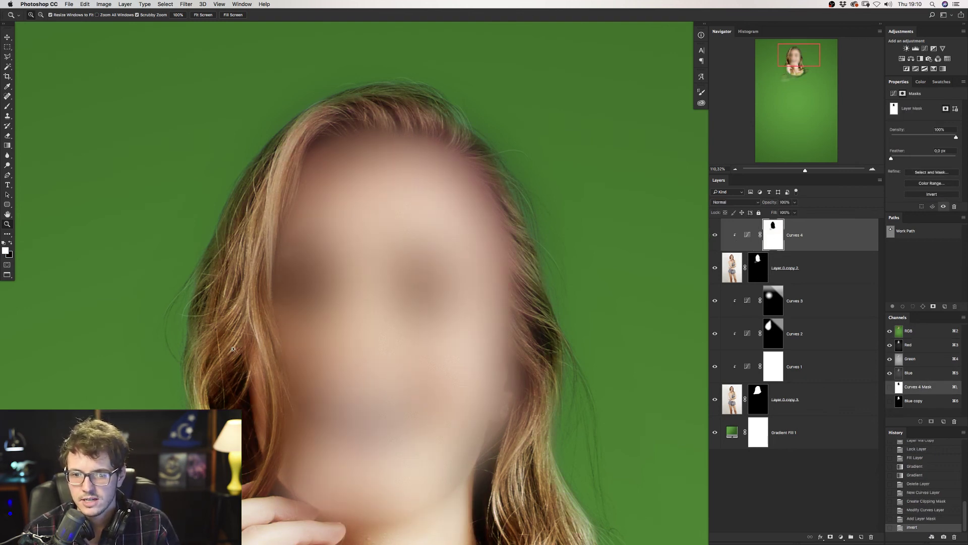
mouse_move(917, 158)
mouse_down()
mouse_move(931, 159)
mouse_move(913, 157)
mouse_up()
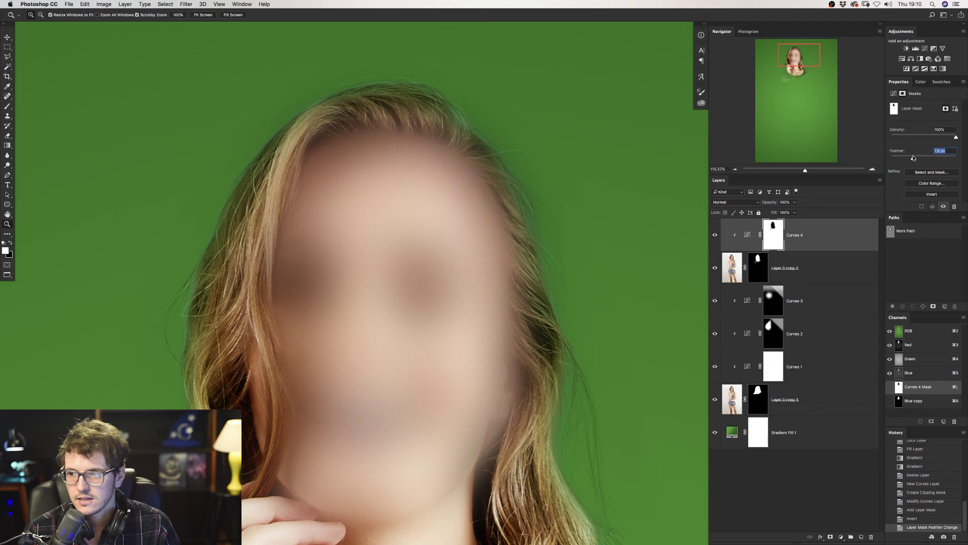
click(715, 235)
click(714, 235)
click(714, 236)
click(715, 236)
click(714, 236)
click(714, 235)
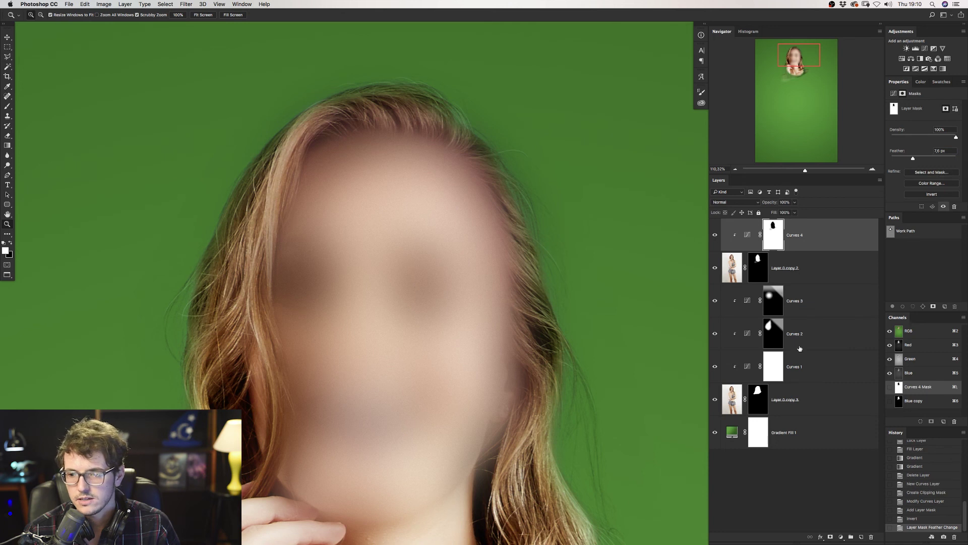
click(822, 300)
click(840, 537)
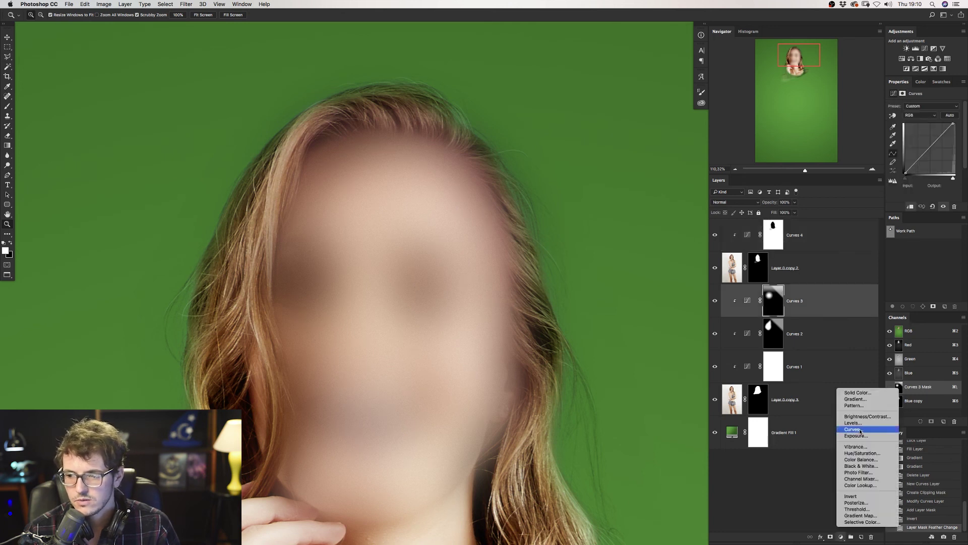
Add a Curves 5 layer clipped with Cmd+Alt+G, lifting the Green black-point output to 21, and compare.
click(860, 429)
key(super+alt+g)
click(919, 115)
click(912, 125)
drag(905, 173, 883, 170)
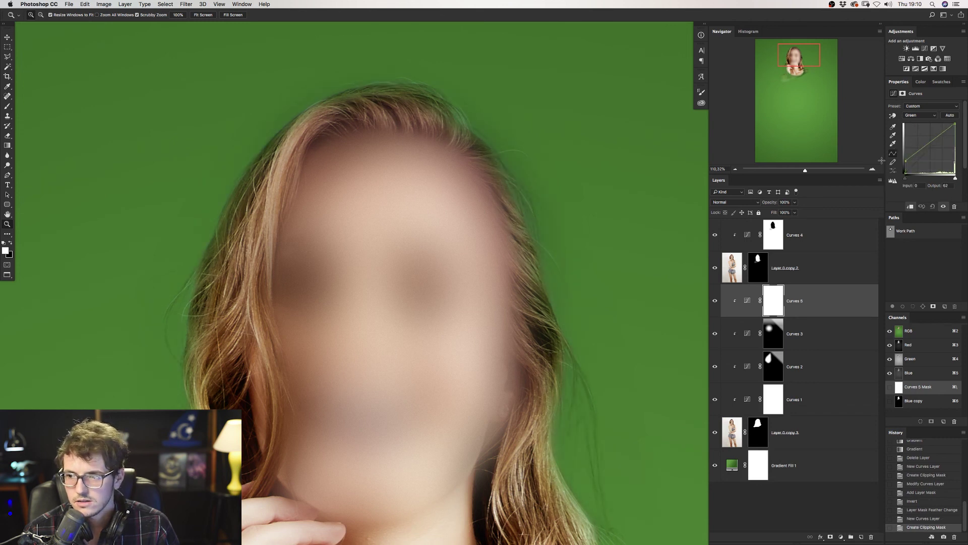
drag(884, 170, 882, 167)
click(715, 301)
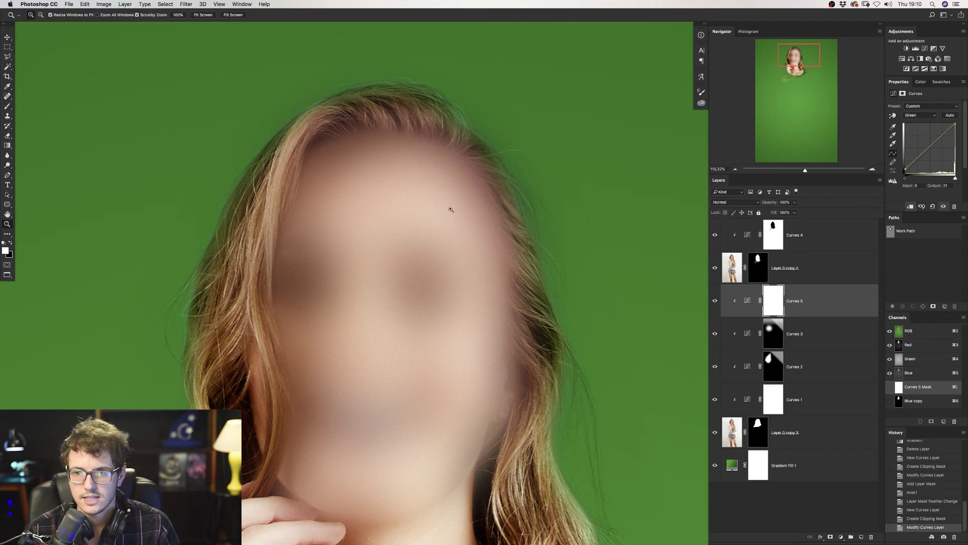
scroll(451, 210, down, 5)
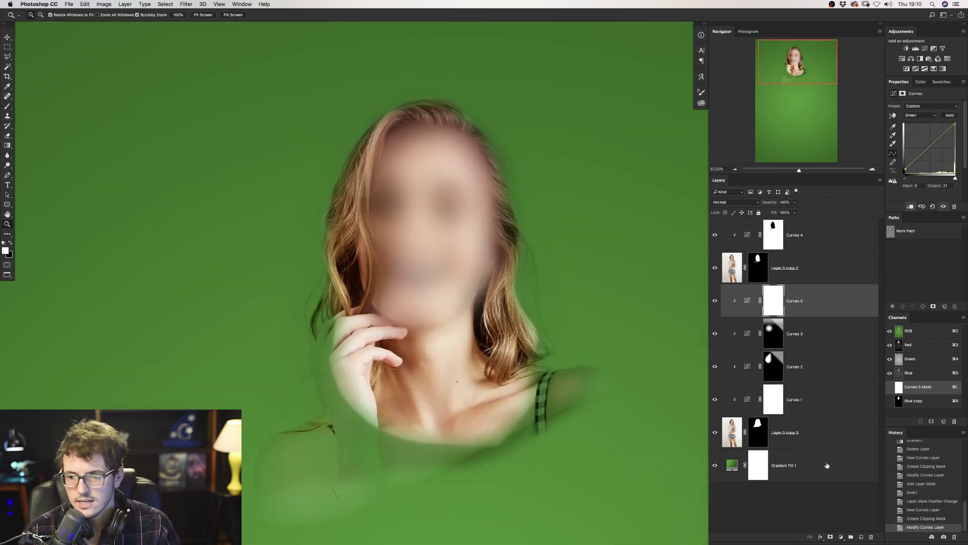
key(f)
key(f)
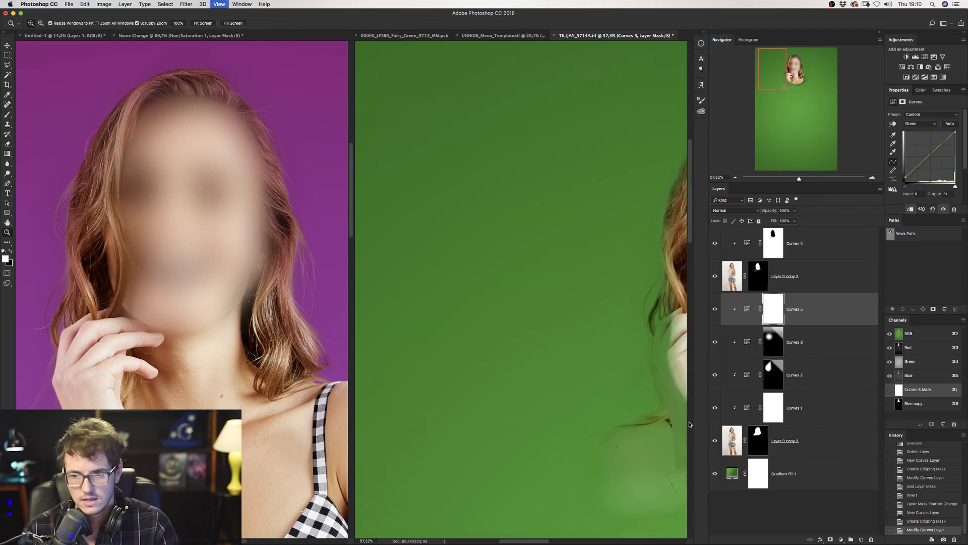
In the purple Name Change document, try a greener Hue/Saturation hue, undo back to purple, and view at 100%.
key(ctrl+0)
click(507, 184)
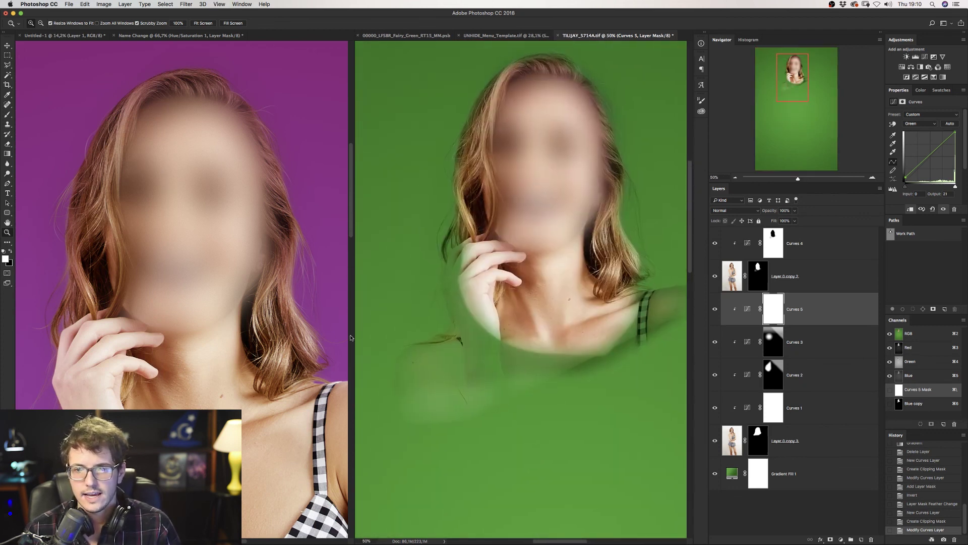
click(254, 326)
click(751, 345)
click(765, 305)
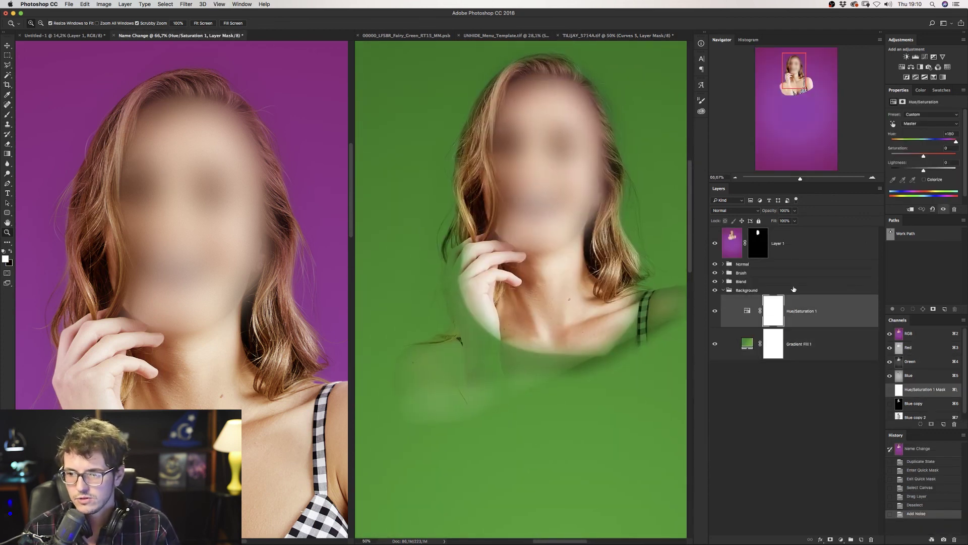
mouse_move(955, 141)
mouse_down()
mouse_move(899, 135)
mouse_move(917, 138)
mouse_up()
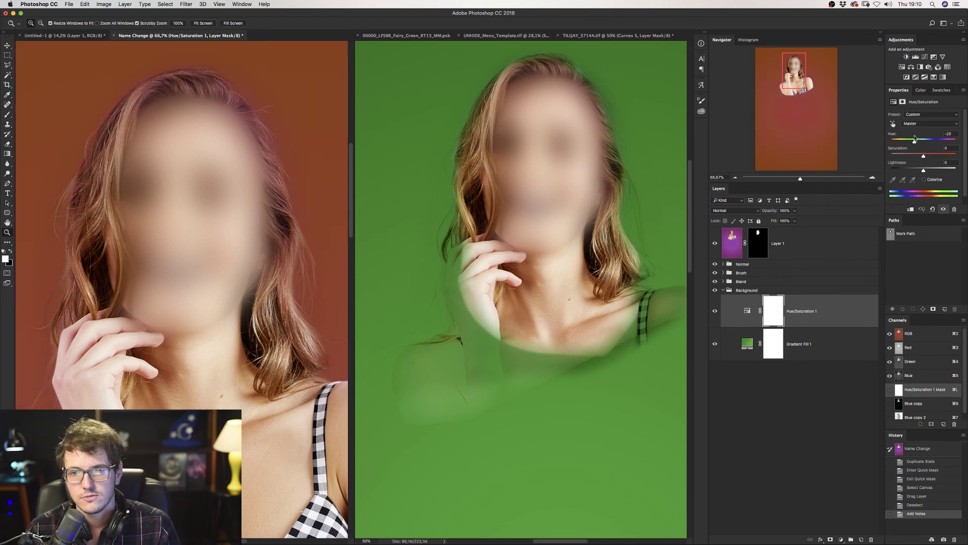
key(ctrl+z)
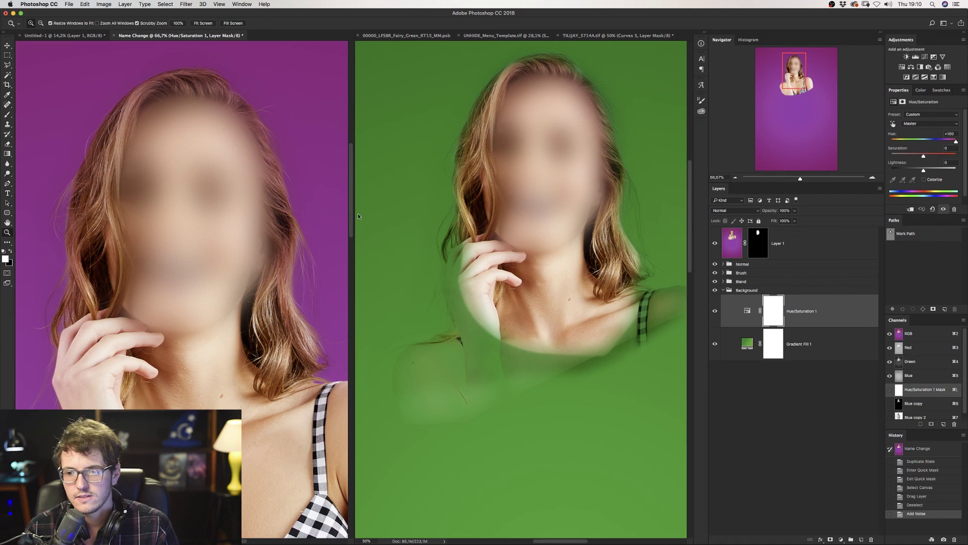
click(272, 223)
Centre the face and hair full screen, collapse the Background group, expand Normal, and select Curves 6.
key(f)
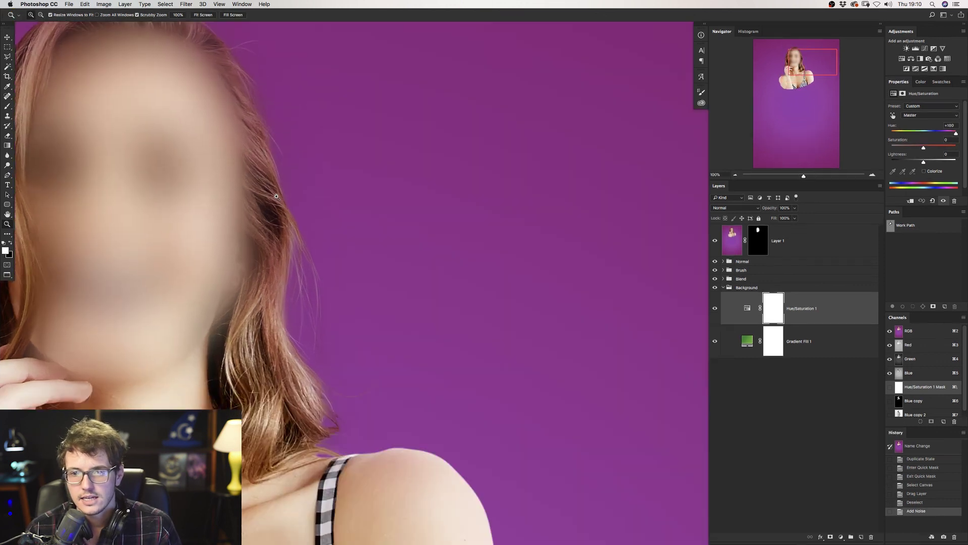
drag(291, 207, 541, 381)
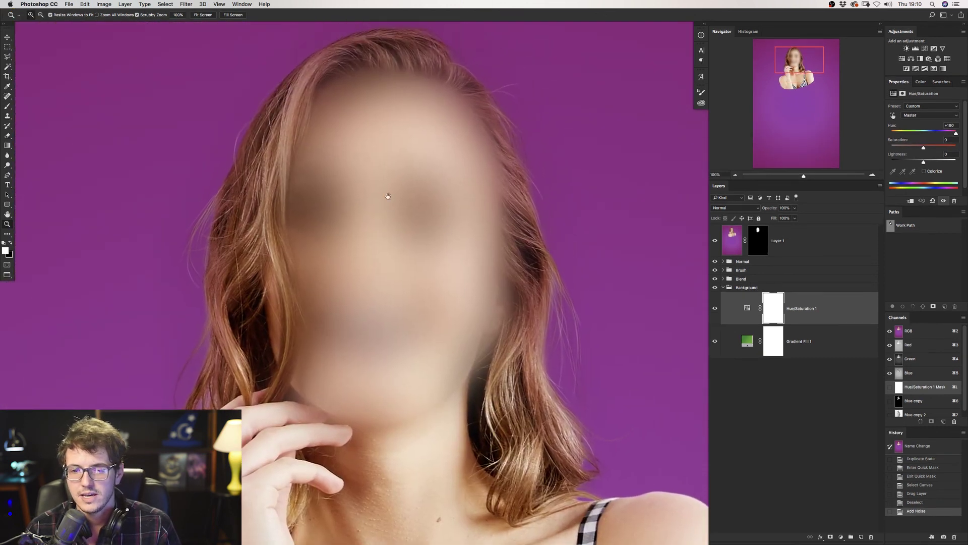
drag(447, 232, 401, 251)
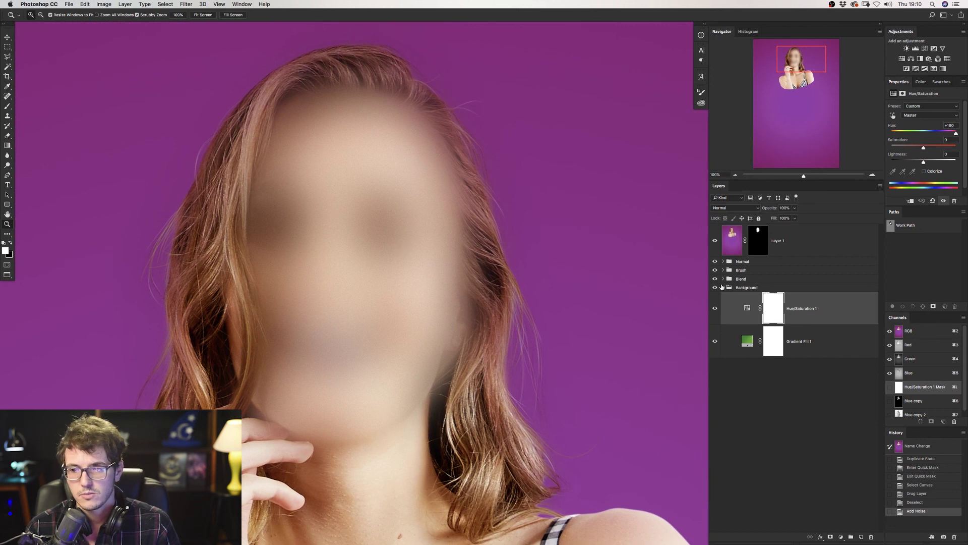
click(724, 287)
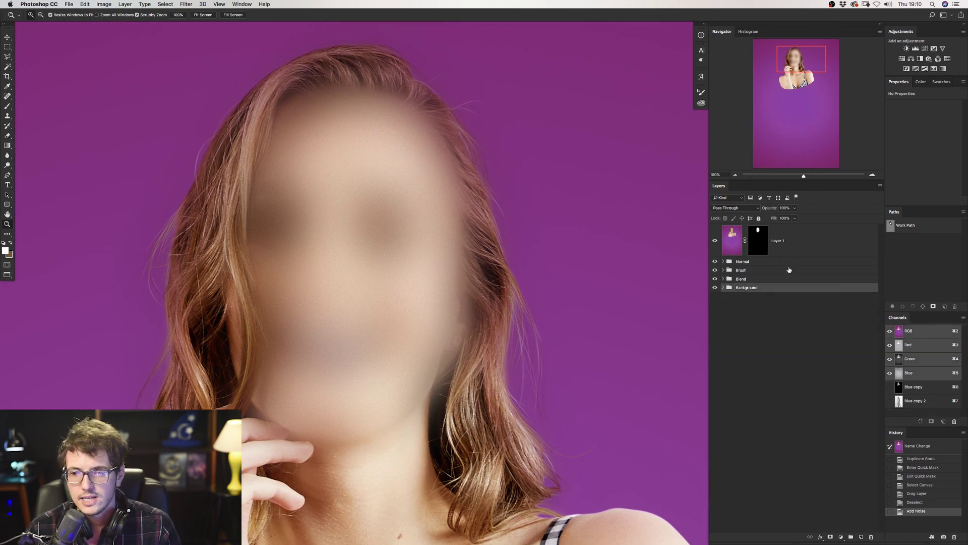
click(724, 261)
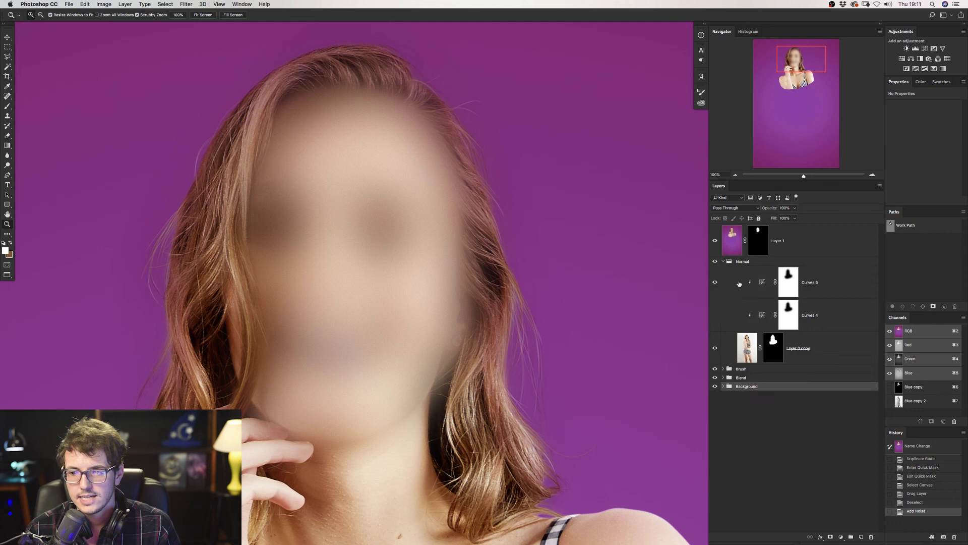
click(739, 283)
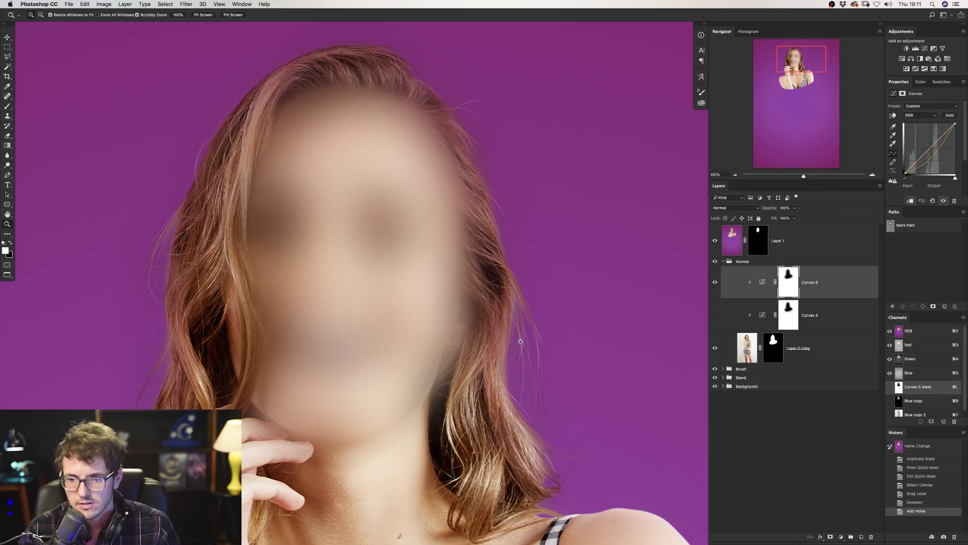